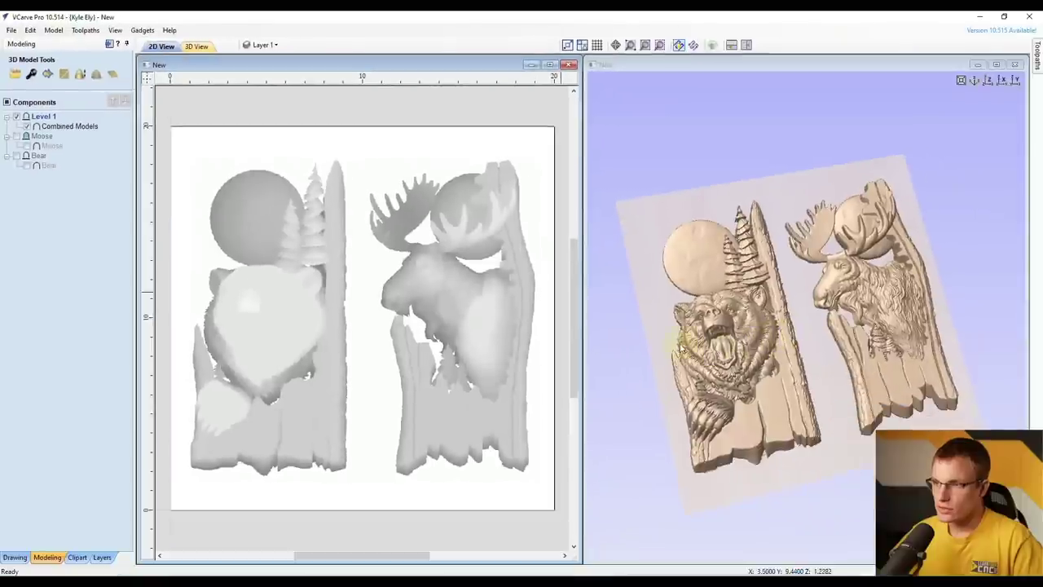
Maximize the 3D view, hide the Level 1 combined model and show the Moose and Bear levels instead
mouse_move(723, 400)
left_mouse_down()
mouse_move(780, 419)
mouse_move(662, 398)
mouse_move(815, 367)
mouse_move(722, 354)
mouse_move(736, 390)
left_mouse_up()
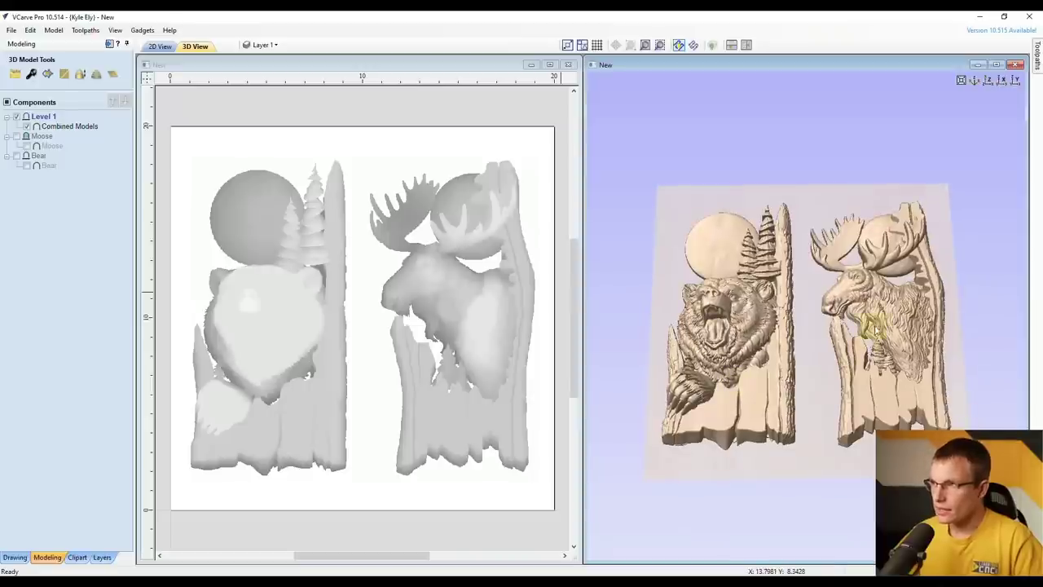
left_click(996, 64)
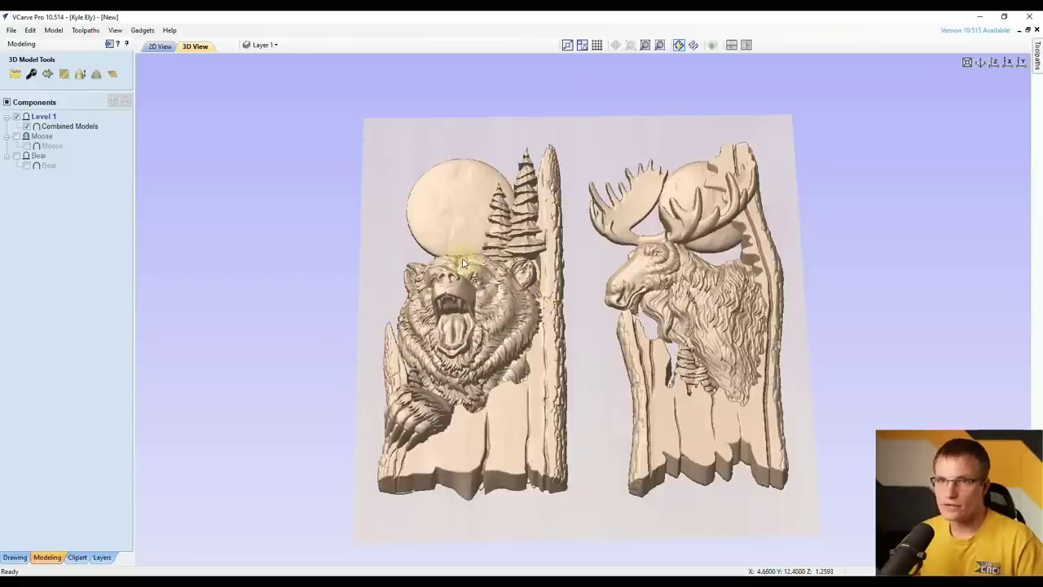
left_click(17, 119)
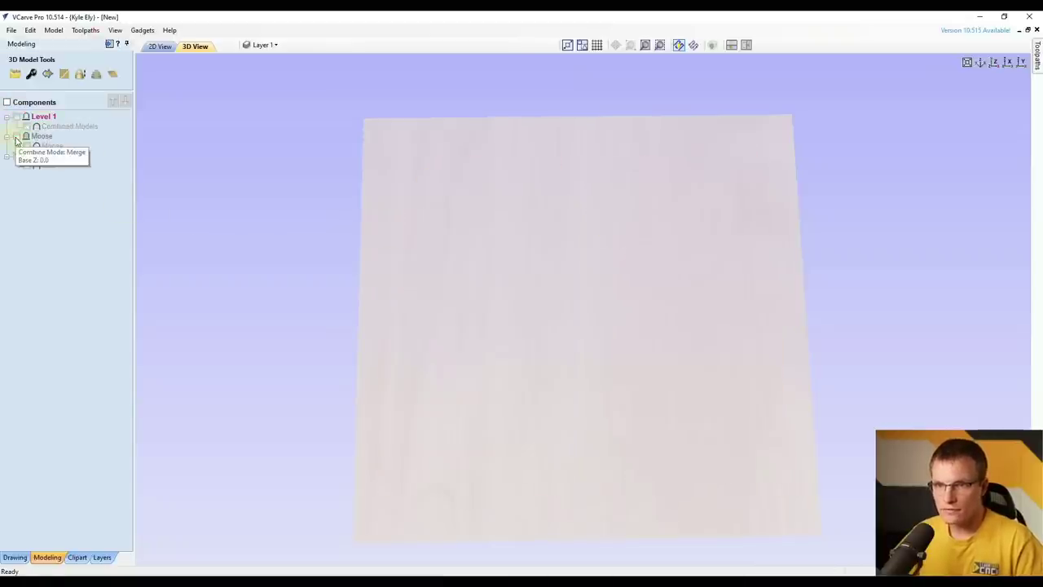
left_click(16, 137)
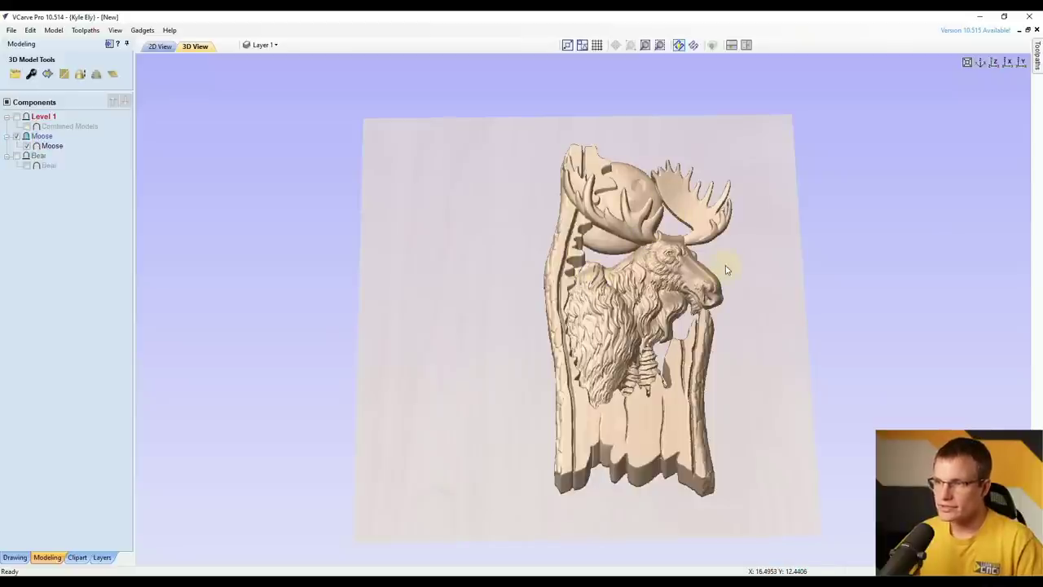
left_click(16, 157)
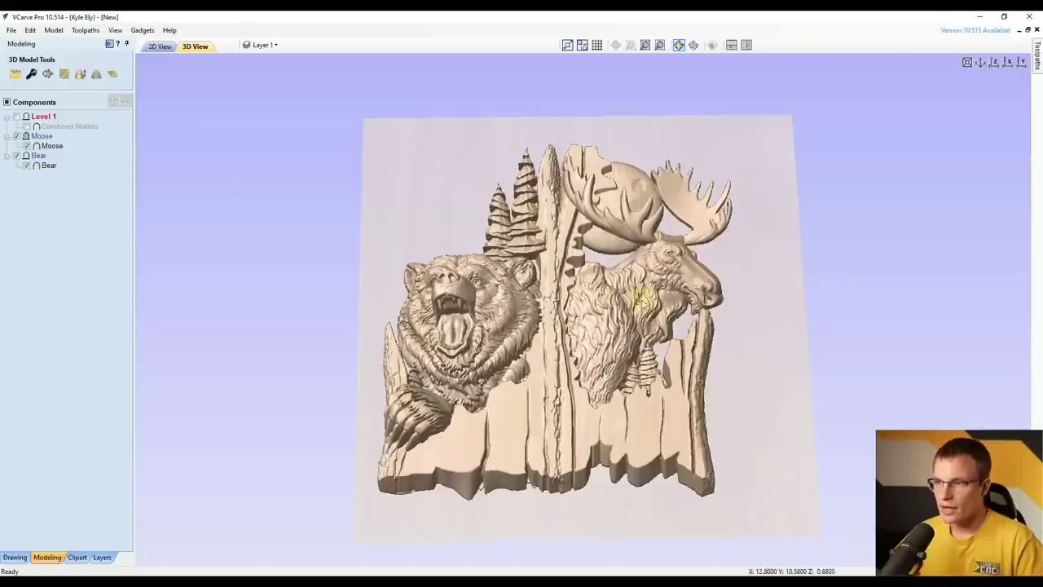
left_click(496, 279)
left_click_drag(501, 302, 424, 247)
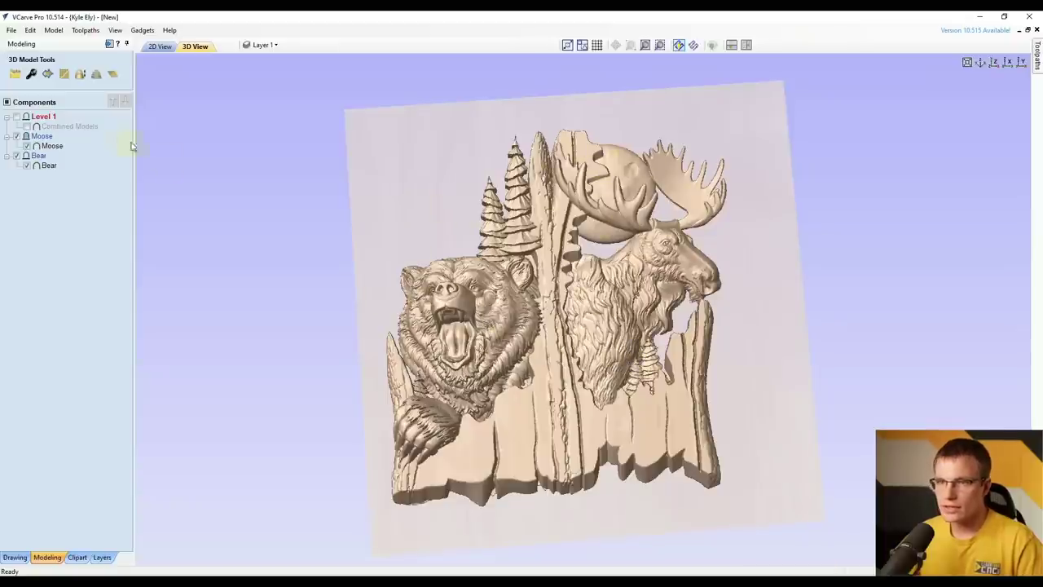
Hide the Moose and Bear levels and show the Level 1 combined model again
left_click(16, 136)
left_click(16, 155)
left_click(17, 116)
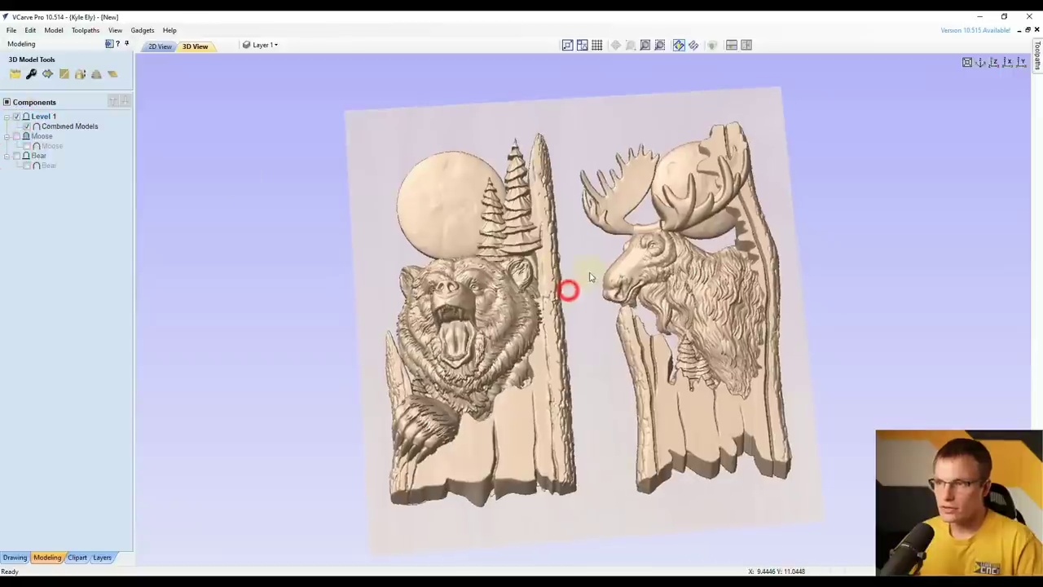
left_click_drag(590, 277, 585, 271)
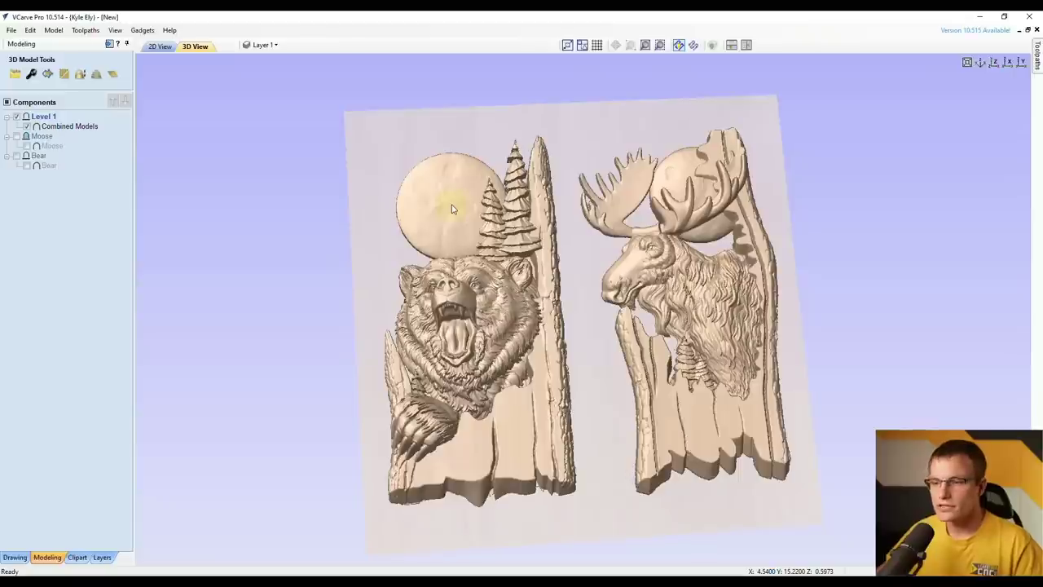
Switch to the other VCarve Pro window that holds only the 0015. Bear component and look at its model
left_click(400, 580)
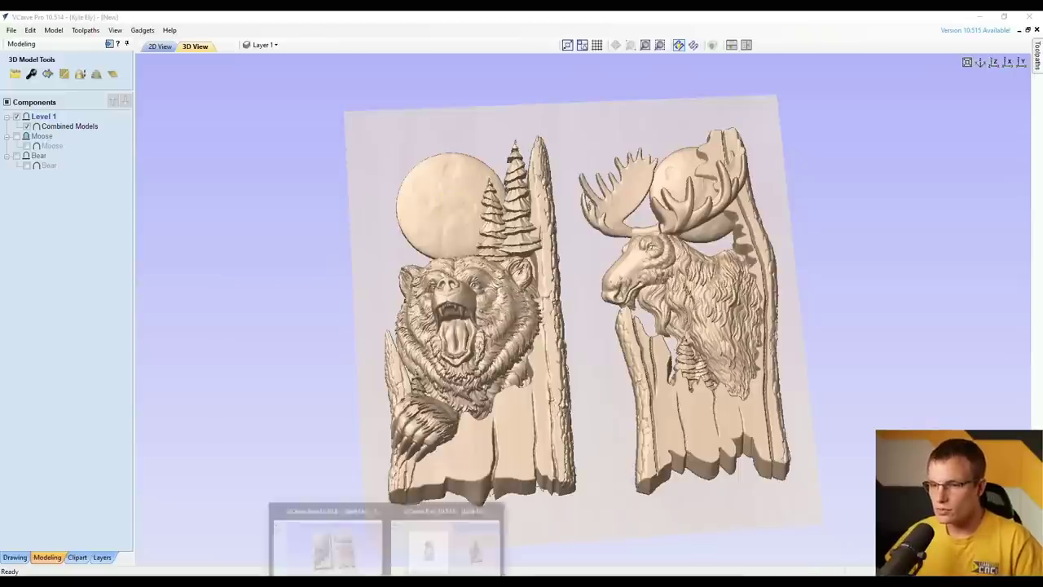
left_click(403, 560)
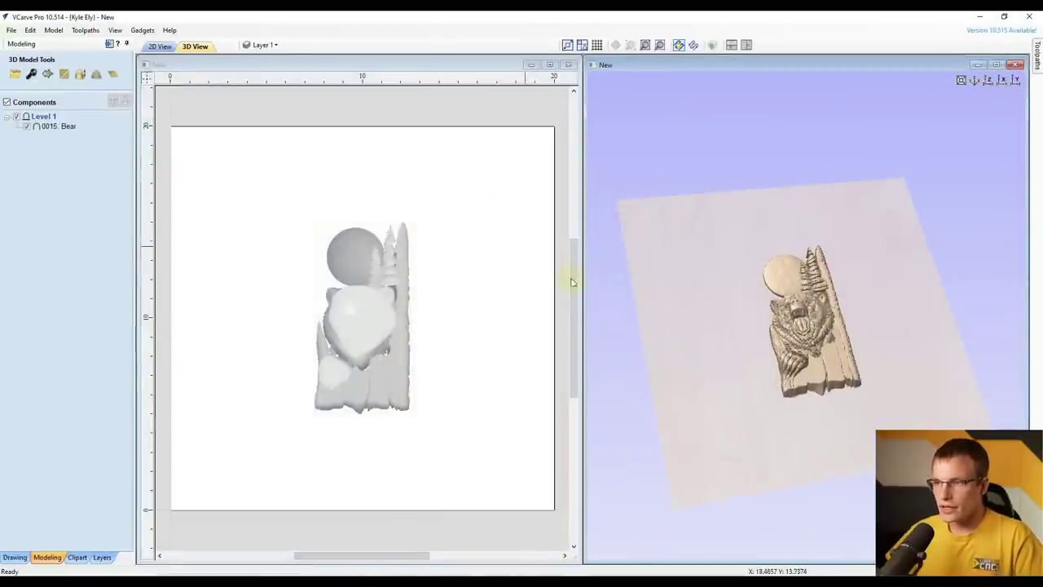
left_click_drag(721, 399, 849, 342)
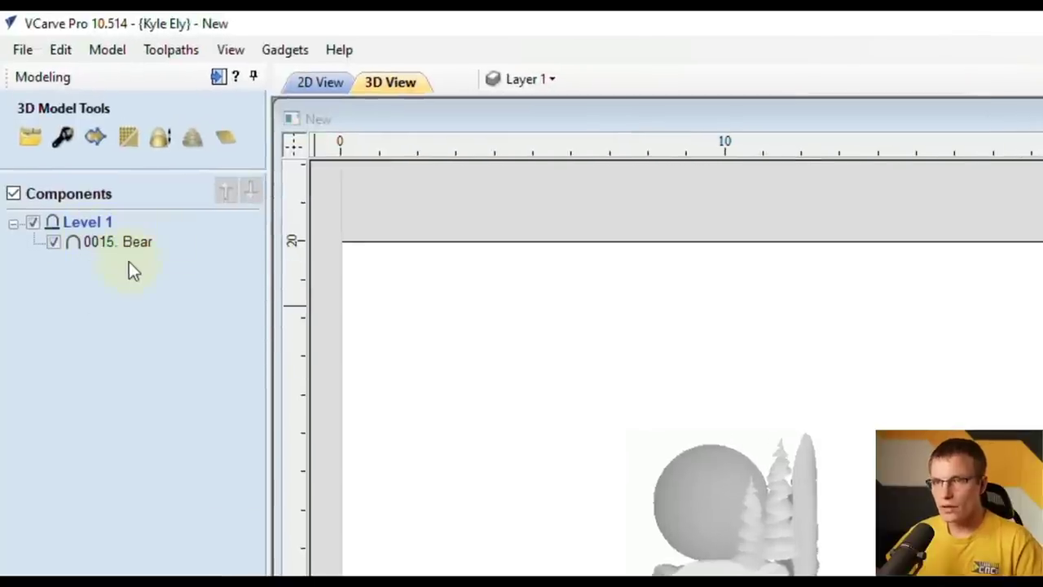
Try to import 0017. Elk.stl from the Club A Models folder as a second component beside the bear
left_click(28, 142)
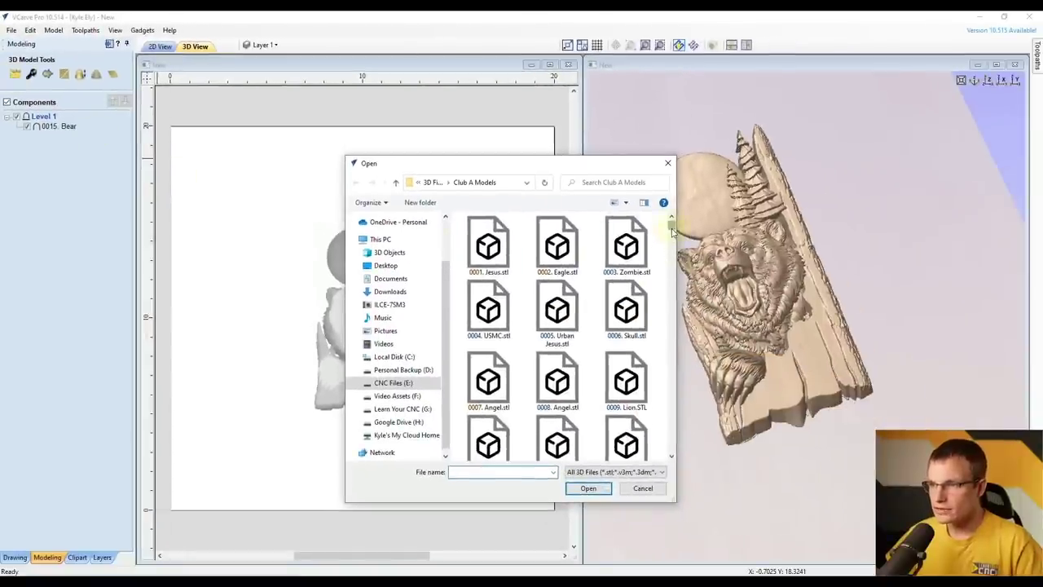
scroll(659, 333, "down", 3)
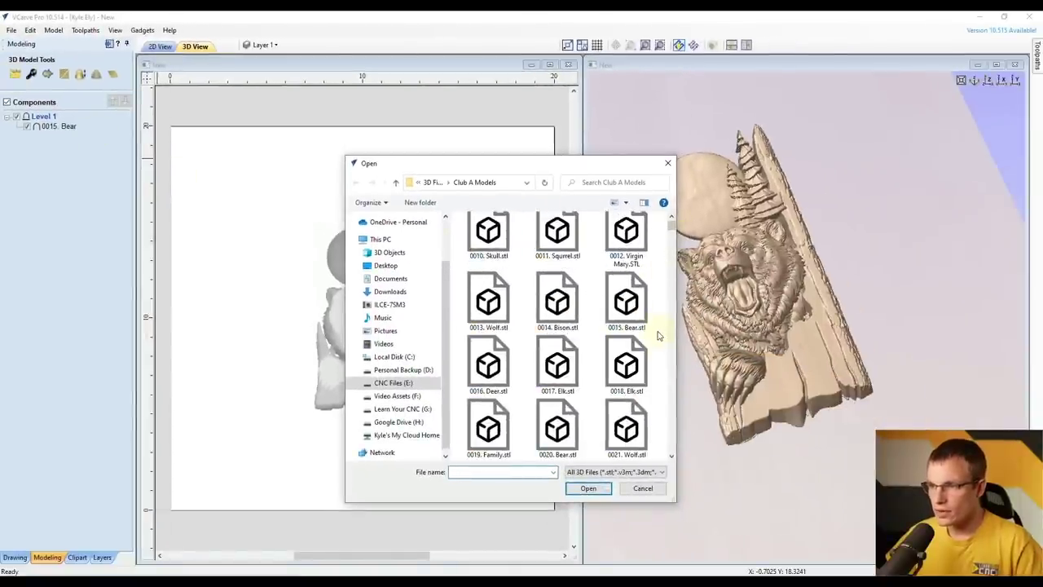
left_click(544, 366)
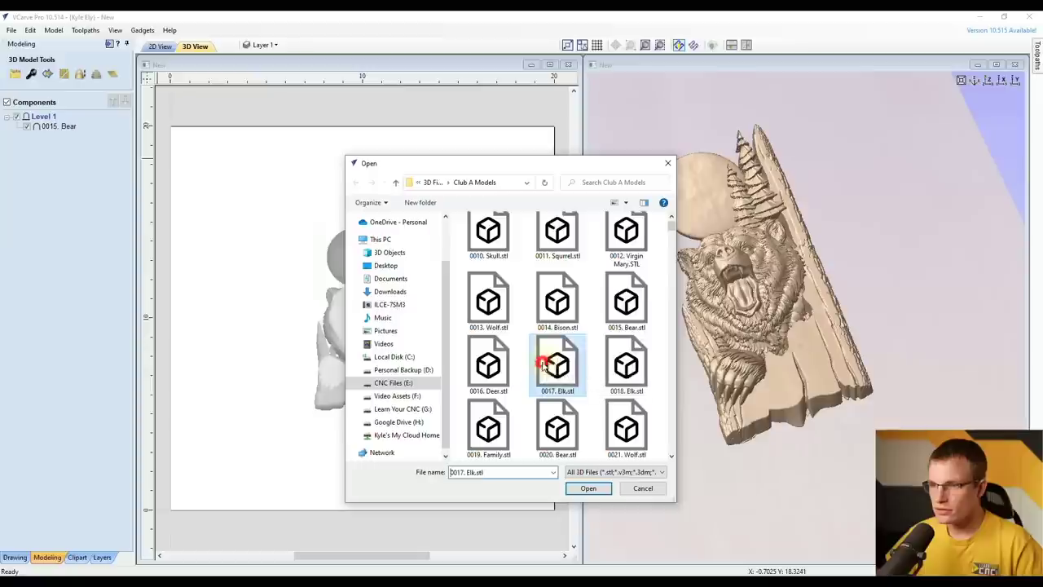
left_click(586, 489)
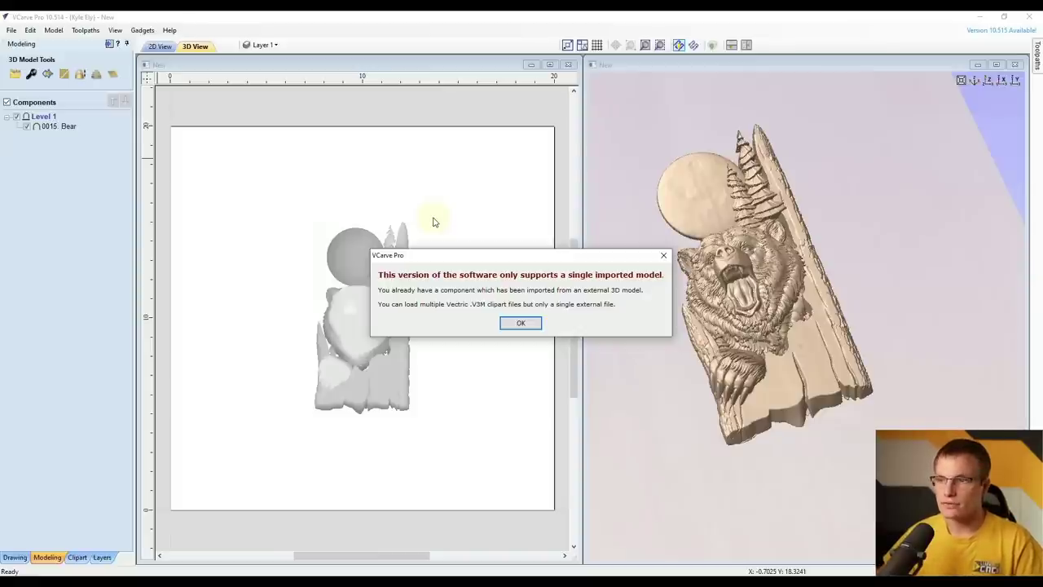
left_click(515, 321)
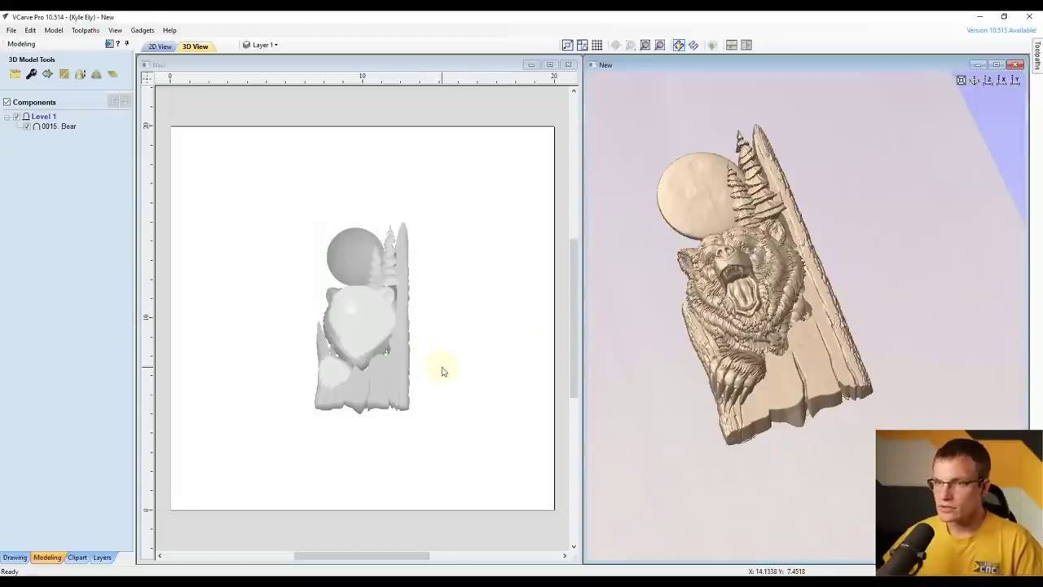
Minimize the open VCarve Pro windows and launch Blender from the desktop
left_click(978, 16)
left_click(978, 16)
left_click(978, 16)
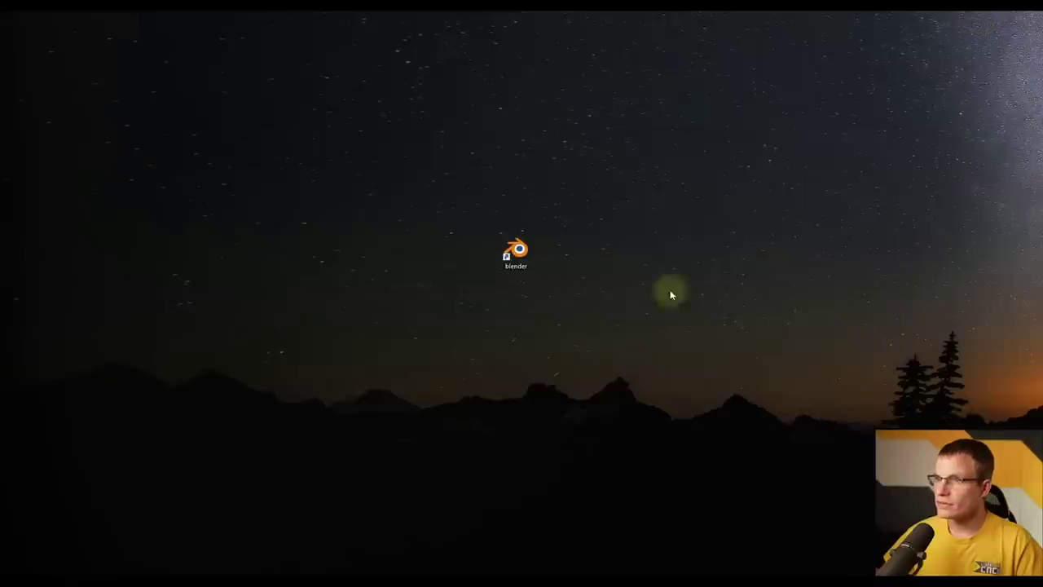
left_click(516, 257)
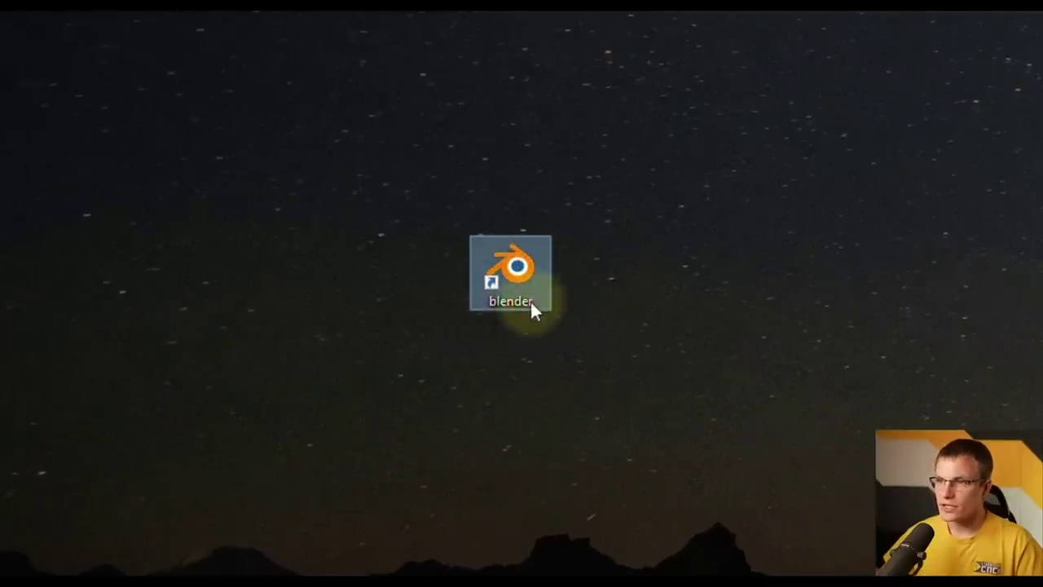
double_click(531, 295)
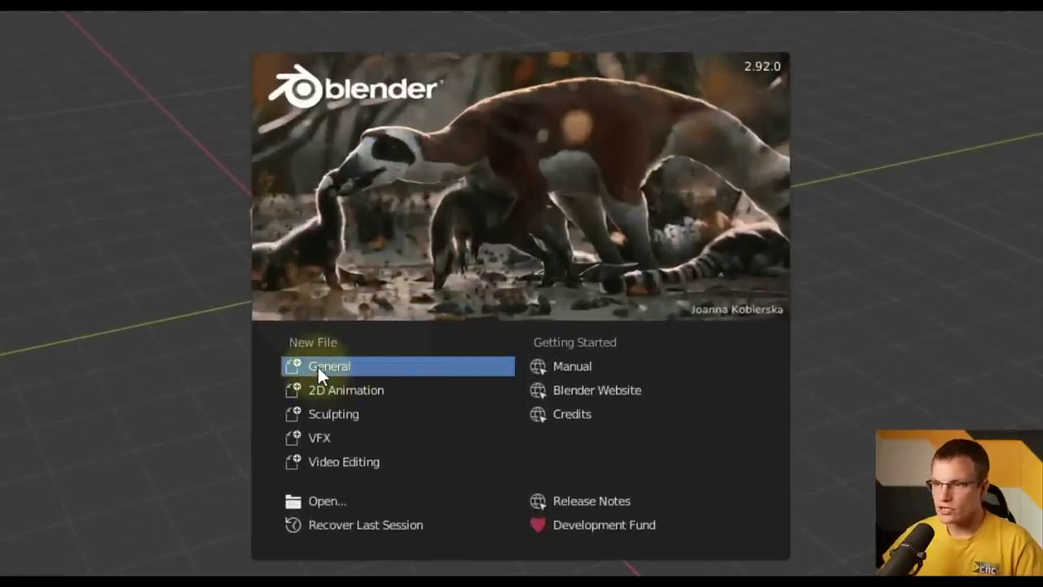
Start a new General file and delete the default cube from the scene
left_click(317, 366)
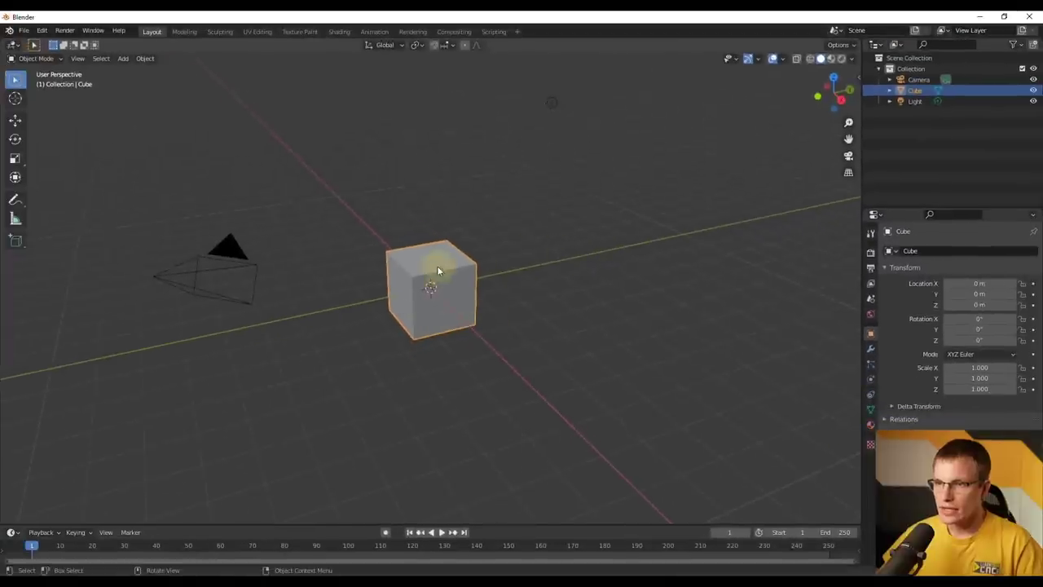
left_click(438, 262)
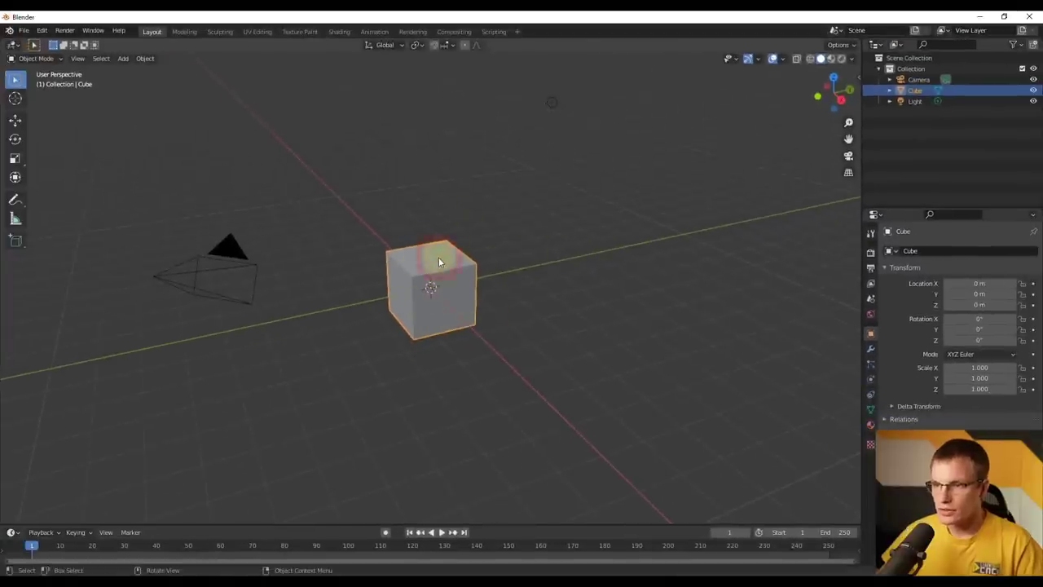
key("Delete")
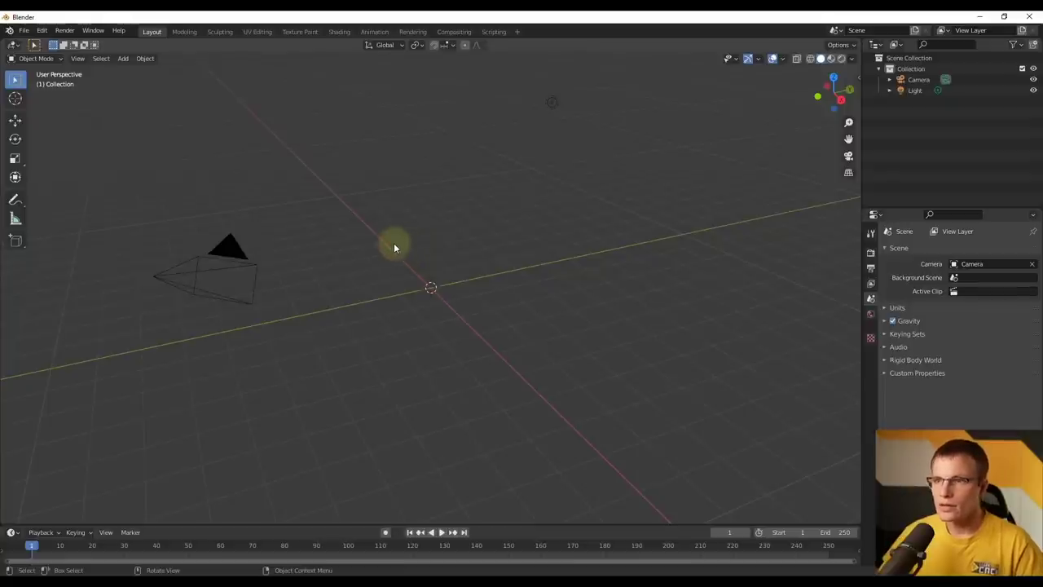
Import the STL model 0015. Bear.stl from the Club A Models folder into the empty scene
left_click(24, 30)
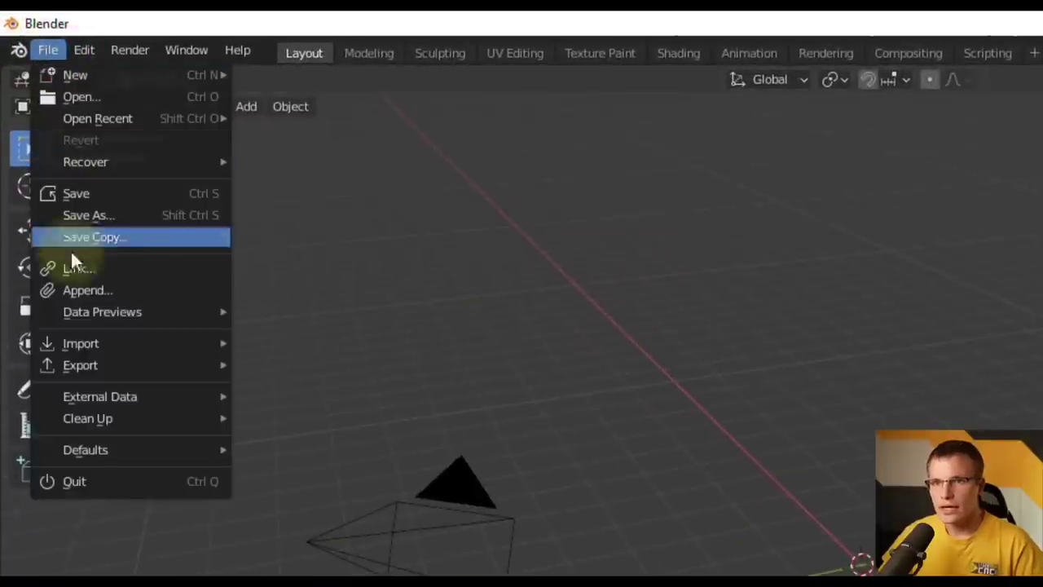
mouse_move(85, 345)
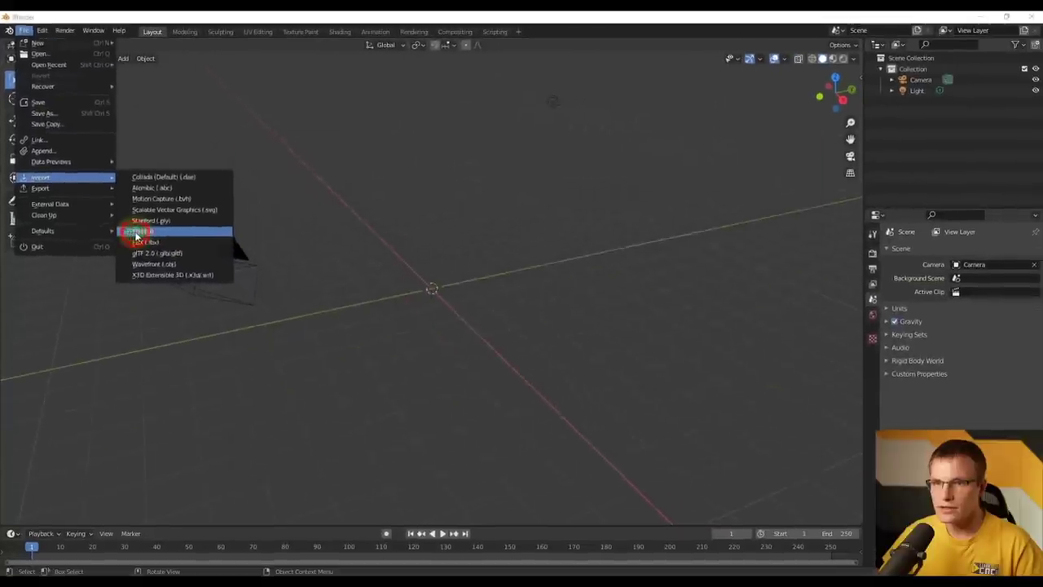
left_click(269, 452)
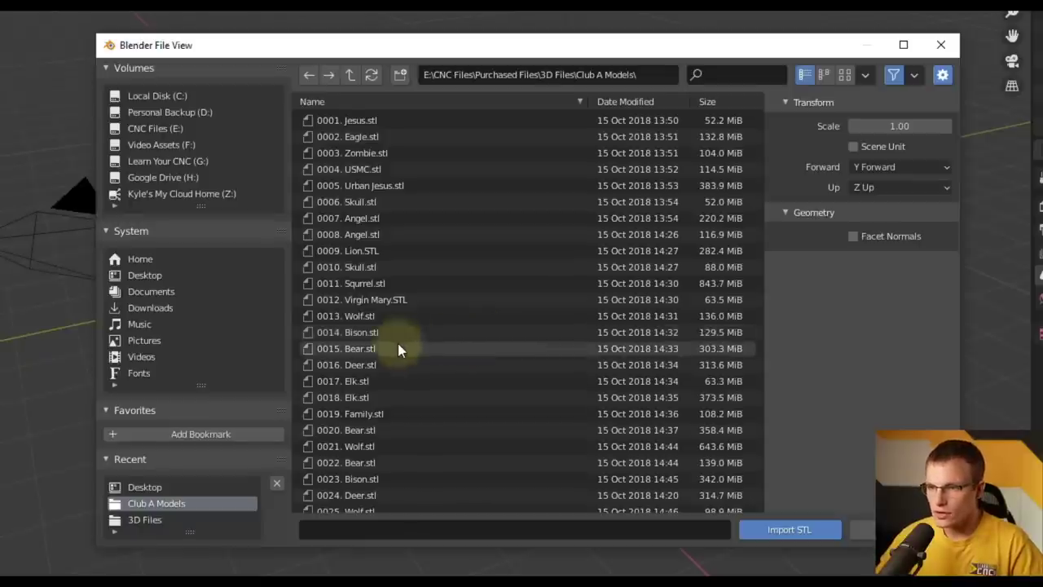
left_click(352, 356)
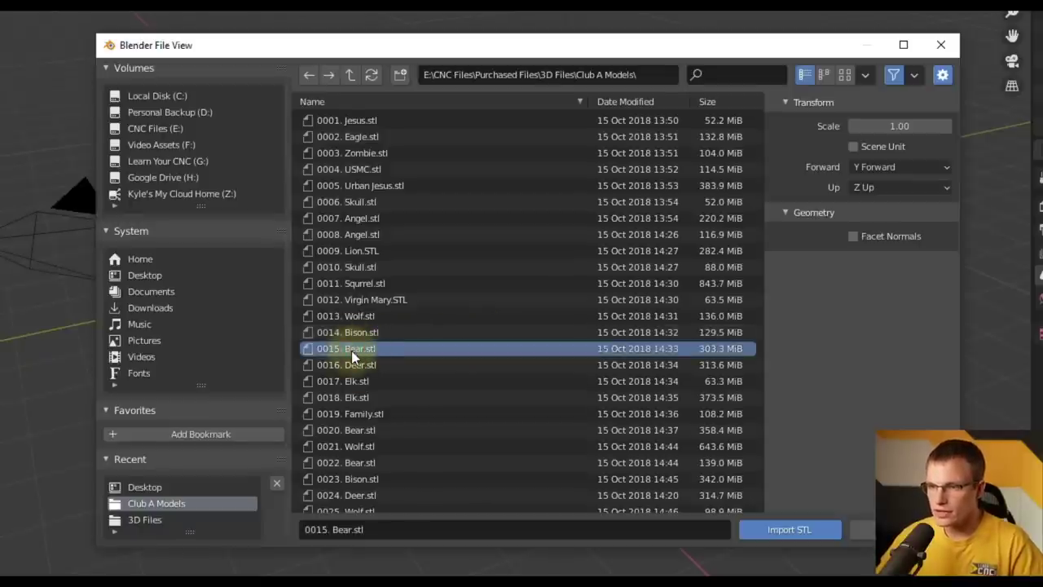
left_click(785, 531)
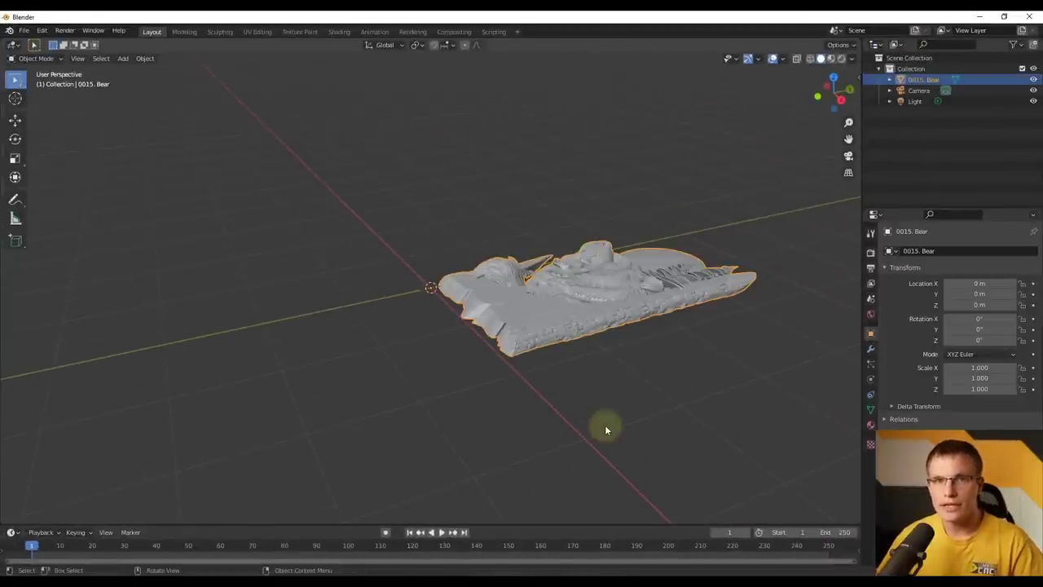
Import the STL model 0017. Elk.stl from the Club A Models folder into the scene with the bear
left_click(593, 356)
middle_click_drag(595, 354, 601, 296)
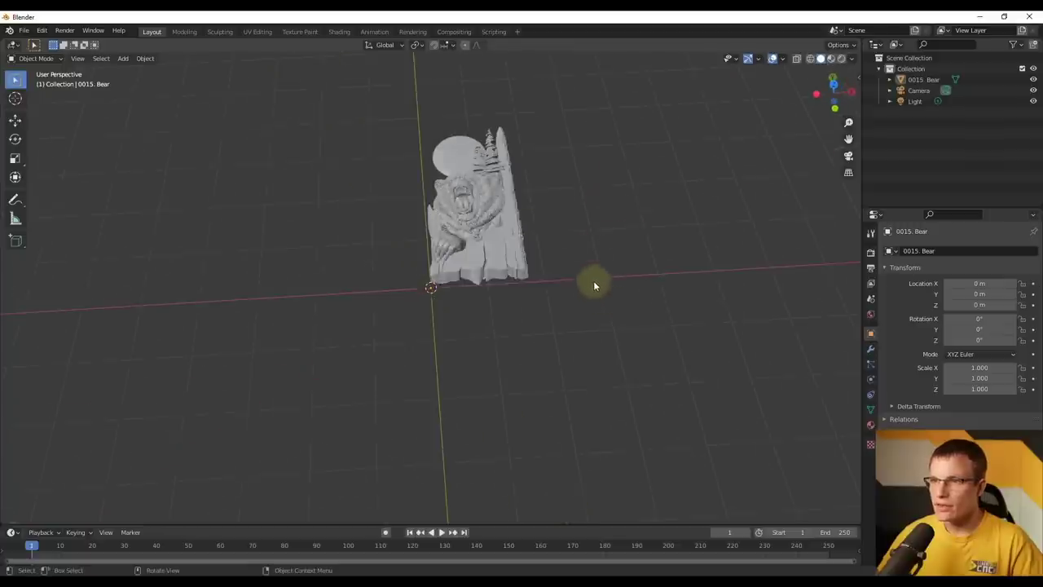
scroll(484, 121, "up", 4)
scroll(494, 293, "down", 2)
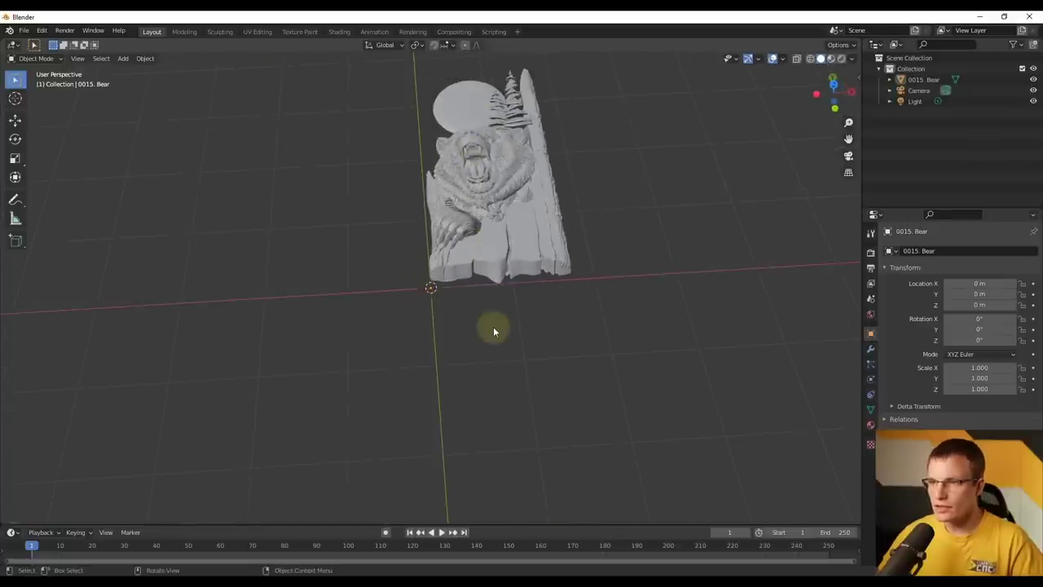
middle_click_drag(441, 241, 478, 361, "shift")
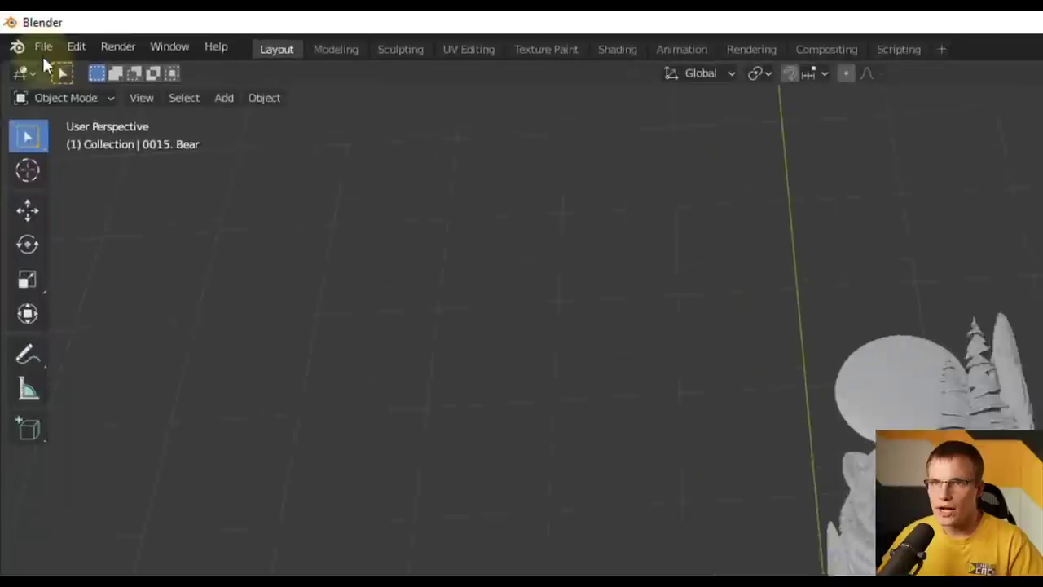
left_click(41, 47)
mouse_move(84, 301)
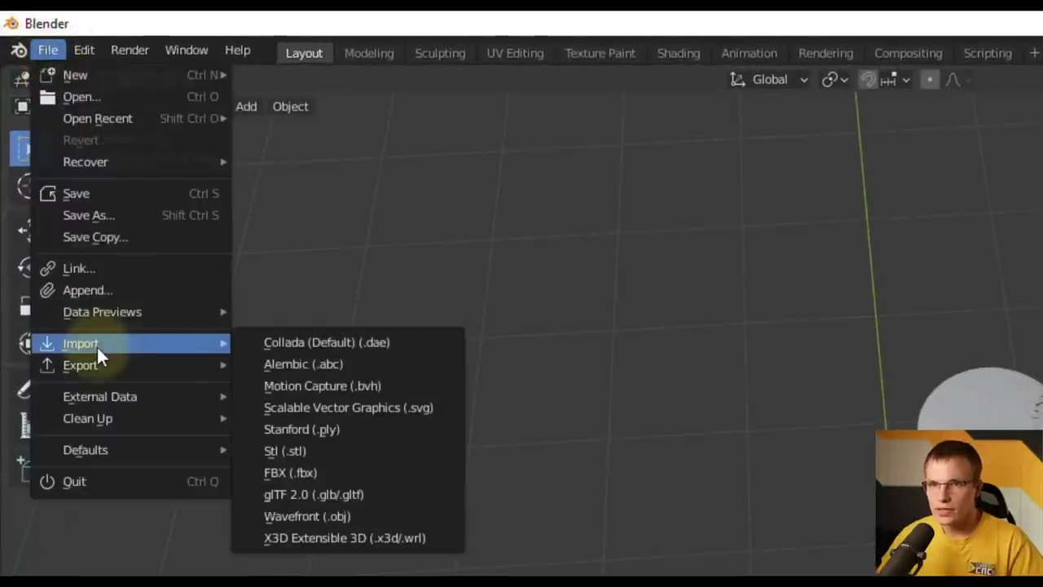
left_click(316, 451)
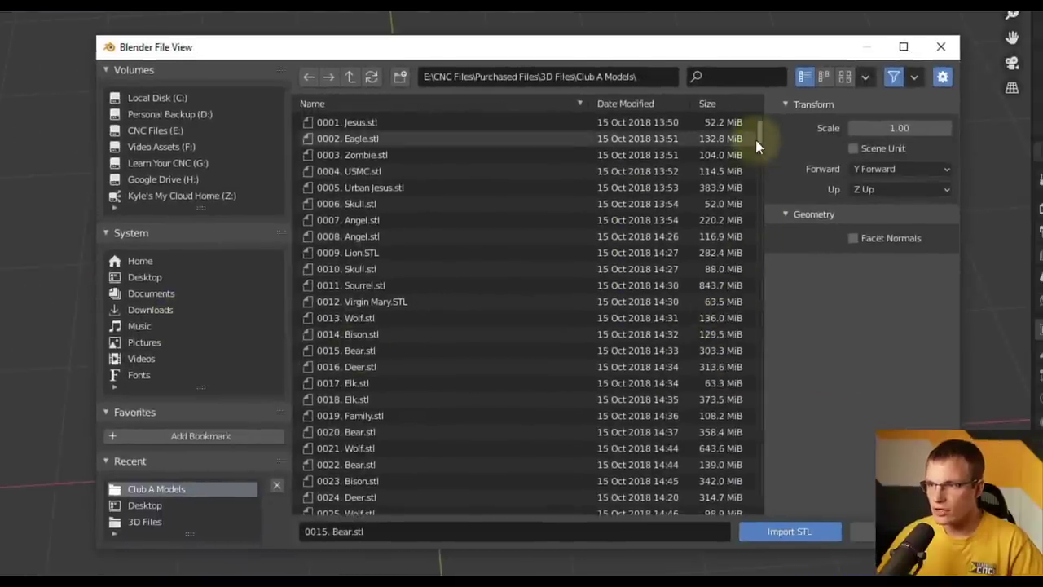
scroll(587, 359, "down", 1)
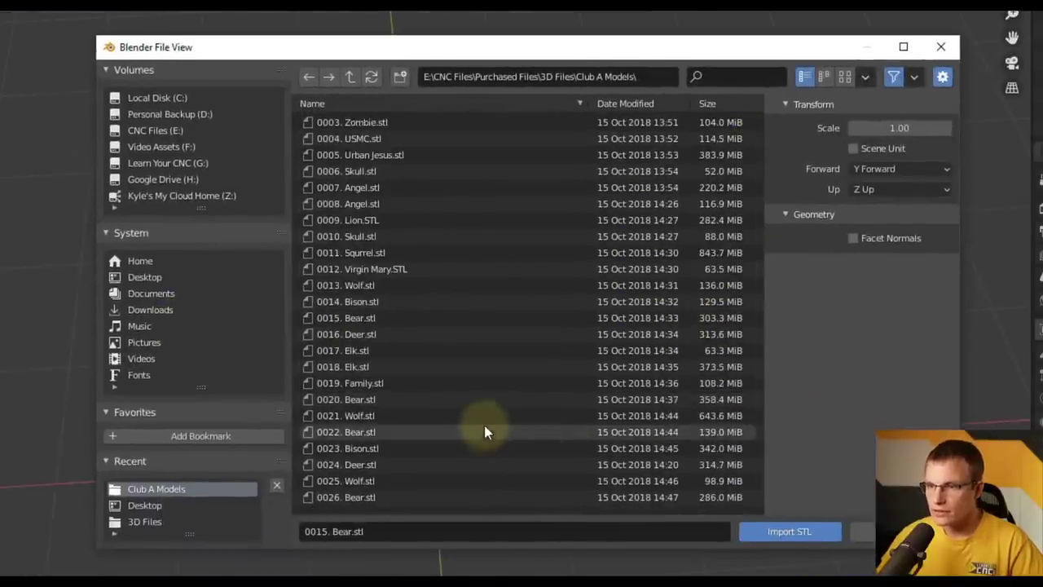
left_click(341, 352)
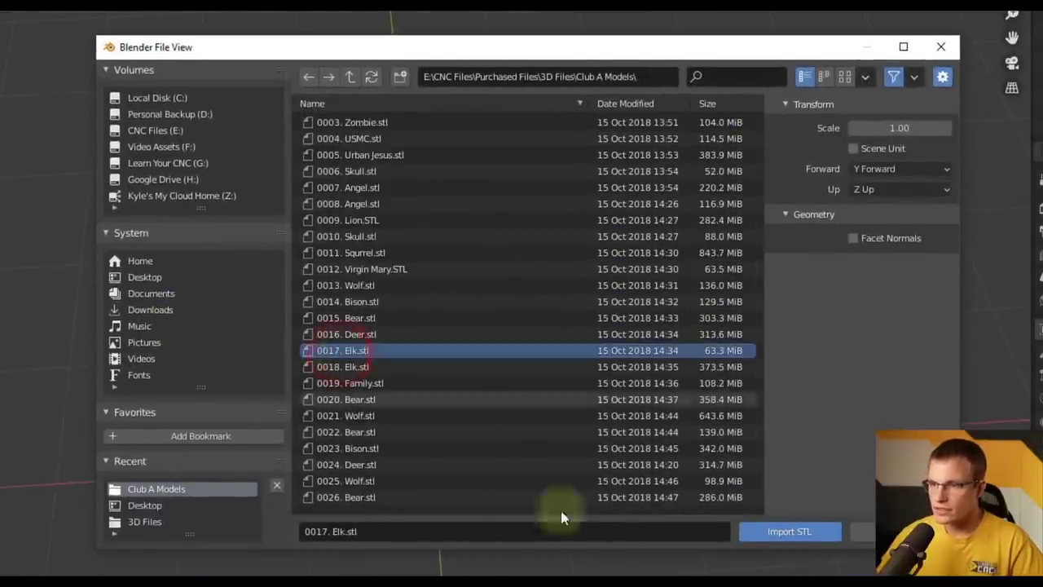
left_click(797, 532)
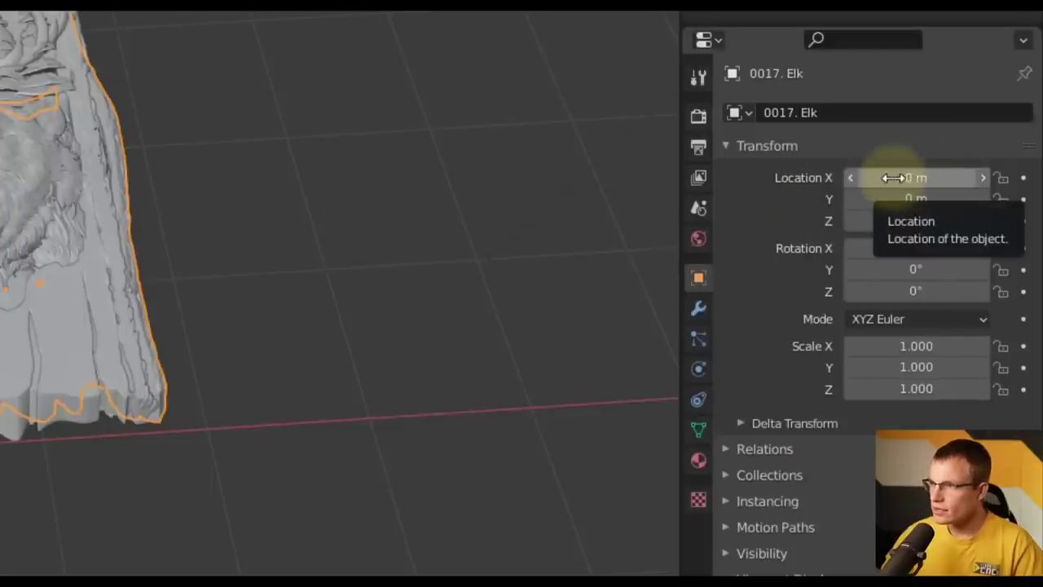
Move the elk along the X axis to 2.04 m so that it stands beside the bear
left_click_drag(888, 178, 0, 202)
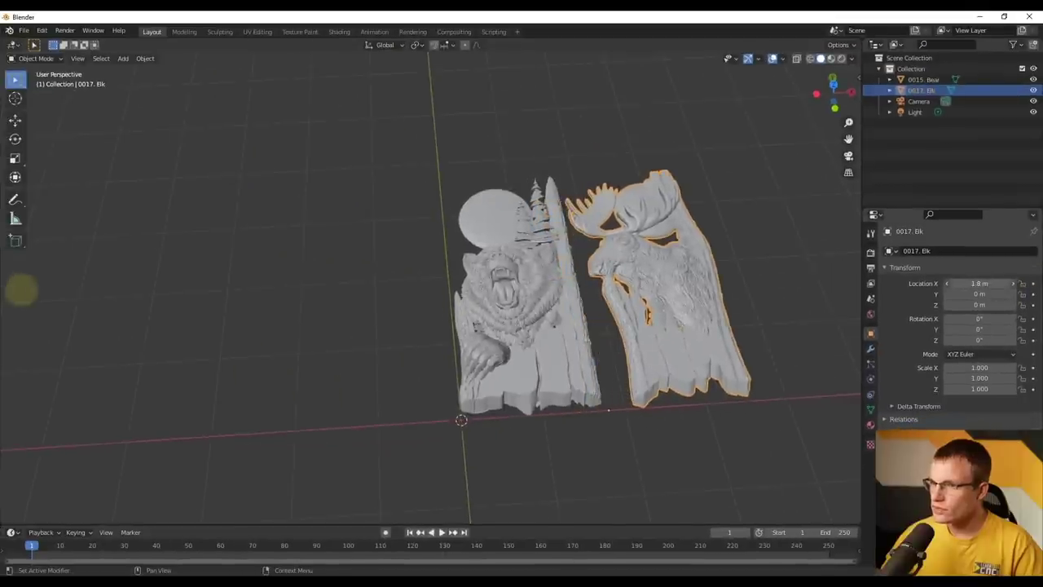
left_click_drag(22, 290, 34, 291)
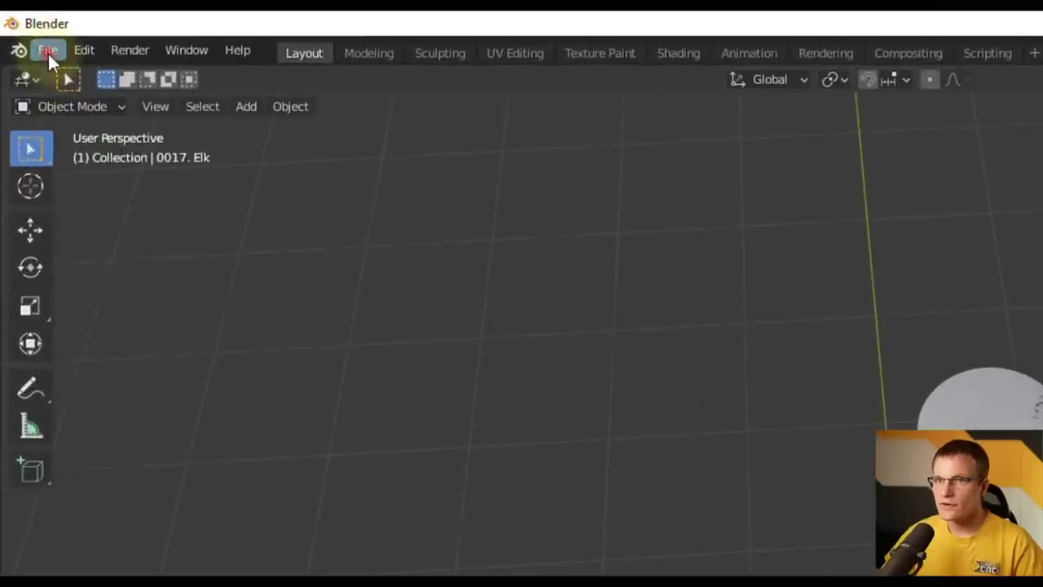
Export the scene with both models as an STL file named Combined Models to the Desktop folder
left_click(24, 31)
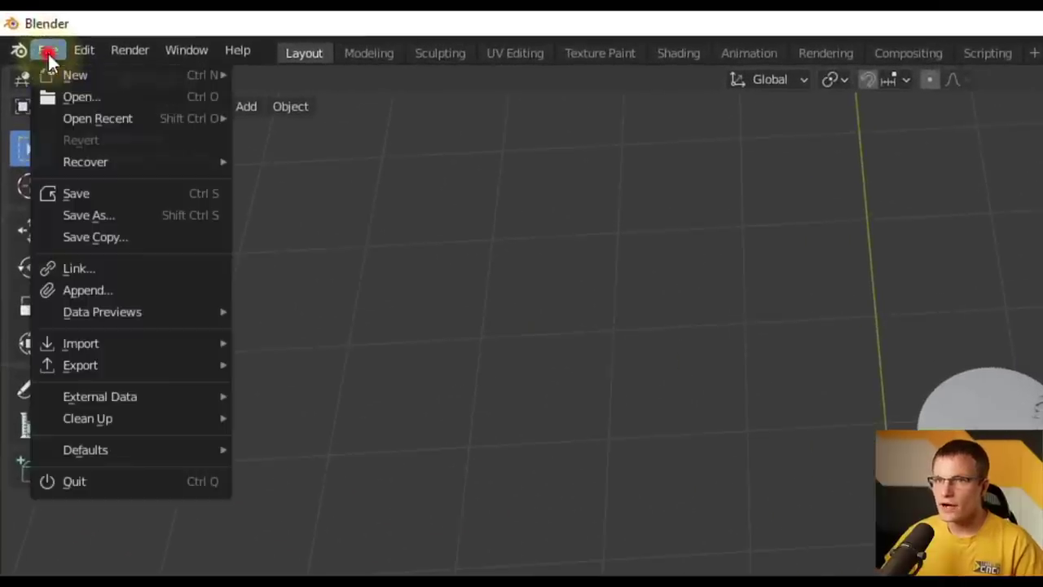
mouse_move(92, 364)
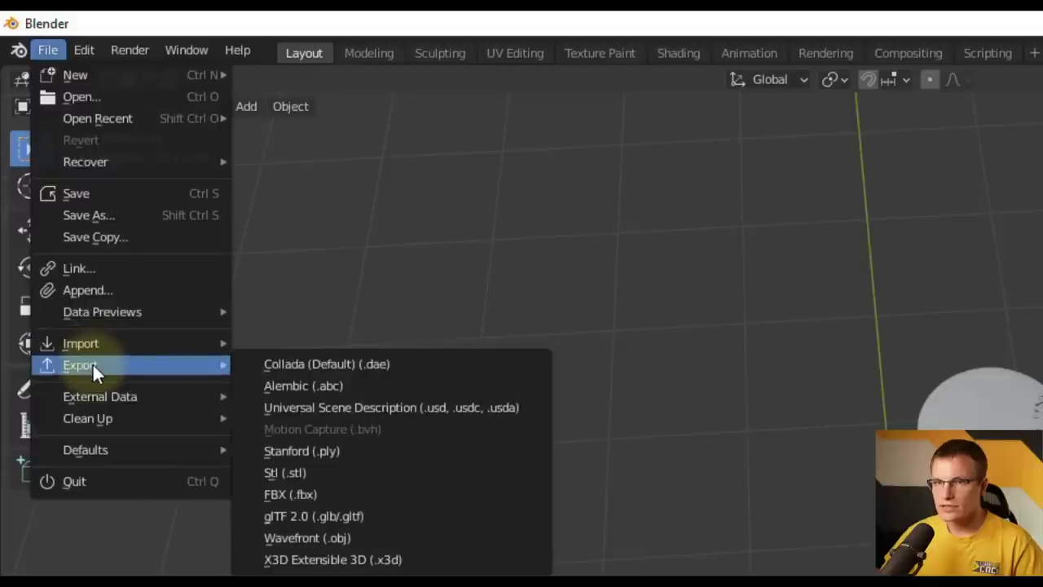
left_click(300, 472)
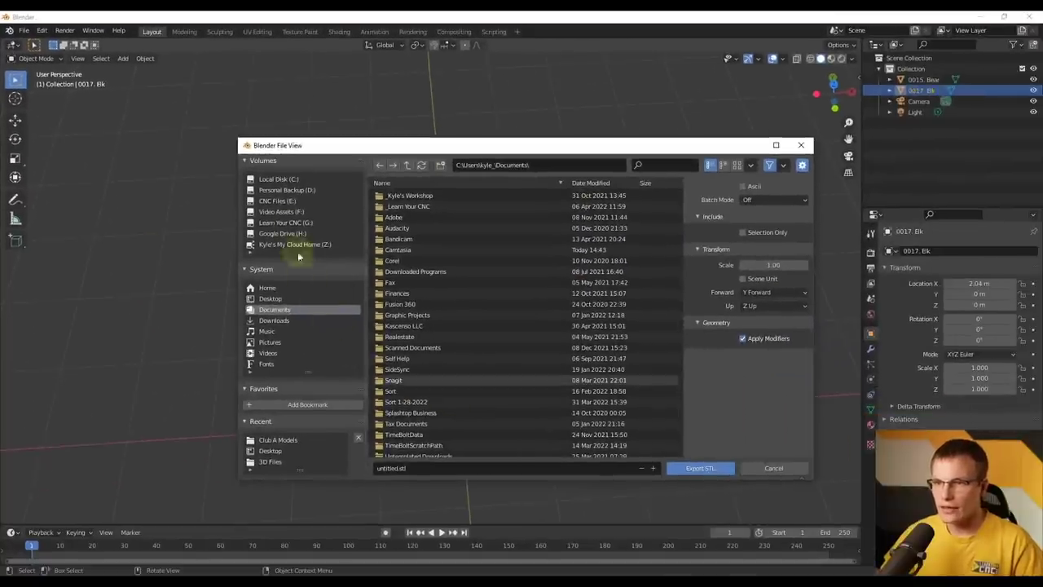
left_click(271, 299)
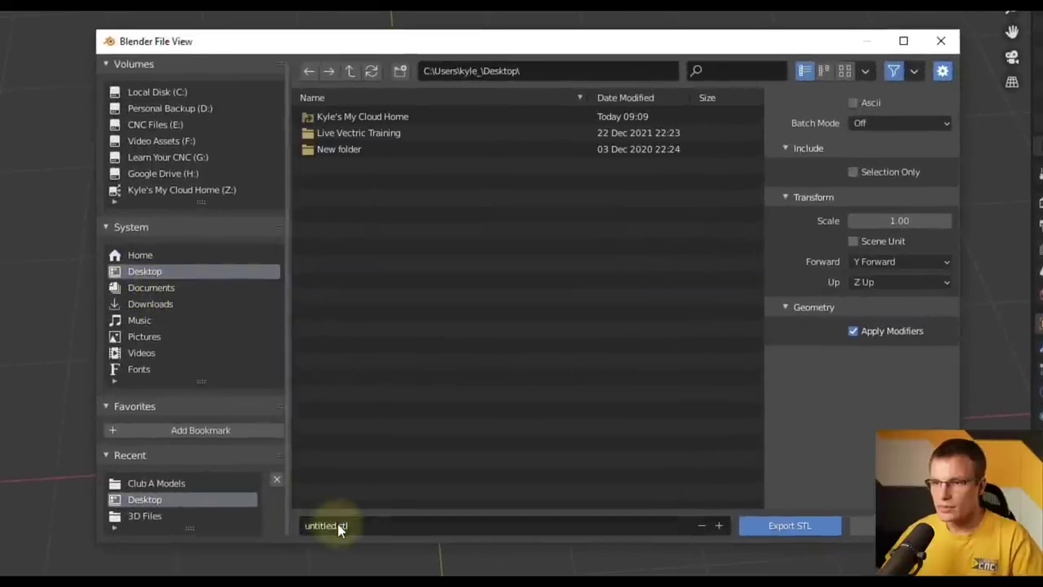
left_click(351, 512)
left_click(358, 523)
key("BackSpace")
key("BackSpace")
key("BackSpace")
key("BackSpace")
key("BackSpace")
key("BackSpace")
key("BackSpace")
key("BackSpace")
key("BackSpace")
key("BackSpace")
key("BackSpace")
key("BackSpace")
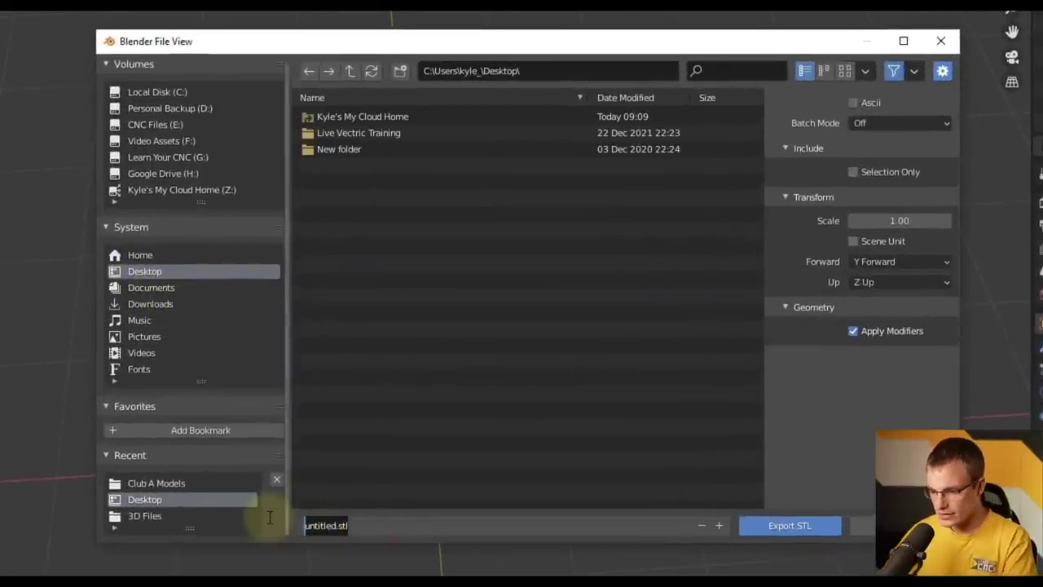
type("Combined Models")
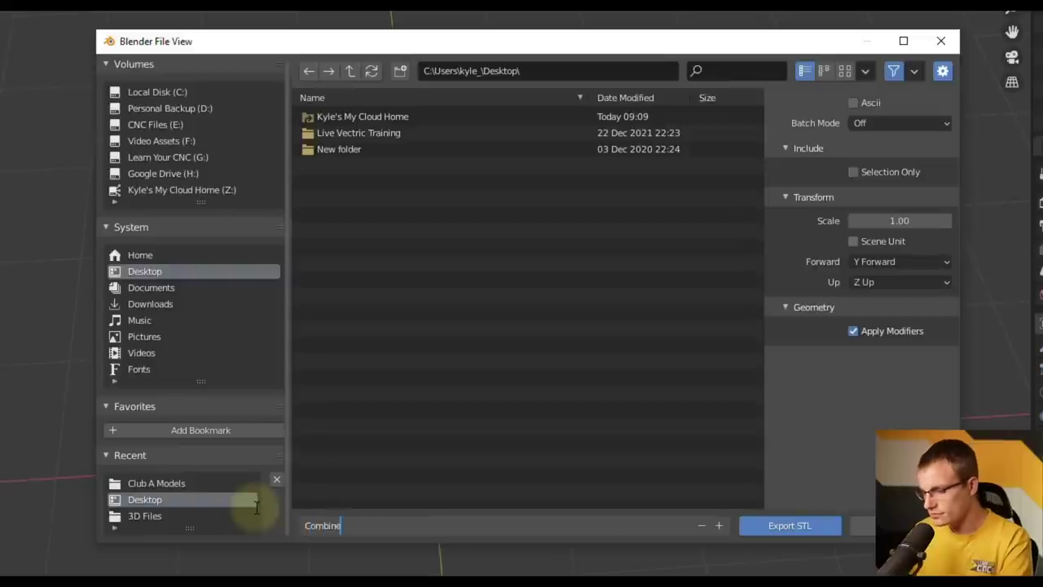
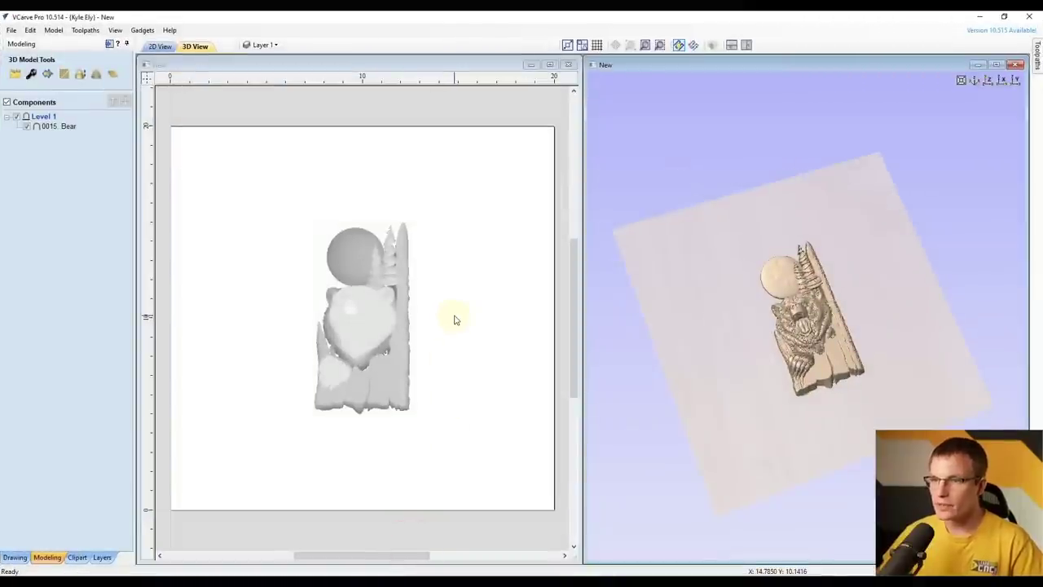
Switch to VCarve Pro, delete the bear component and import Combined Models.stl from the Desktop in its place
left_click(391, 318)
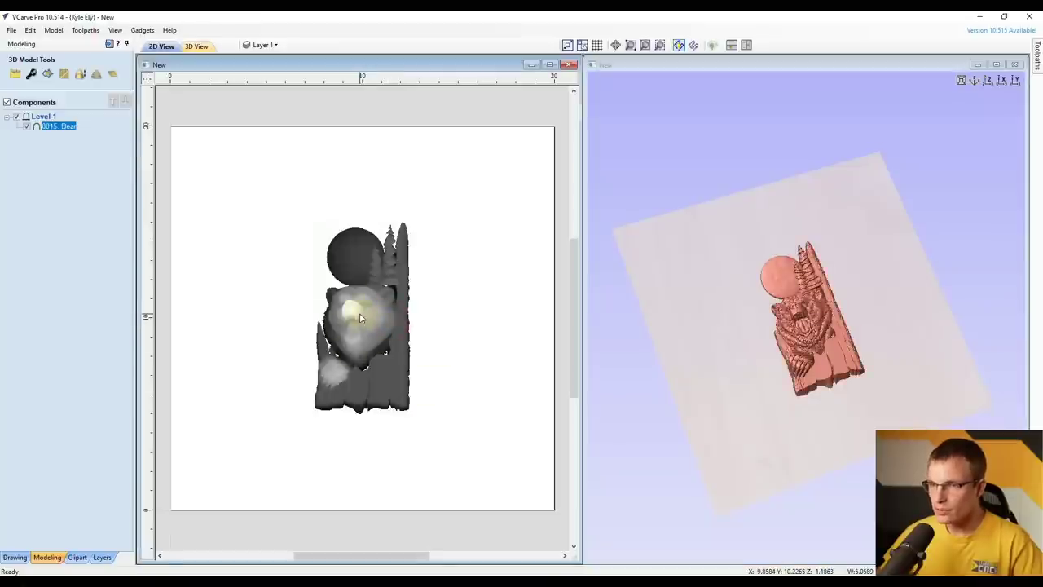
key("Delete")
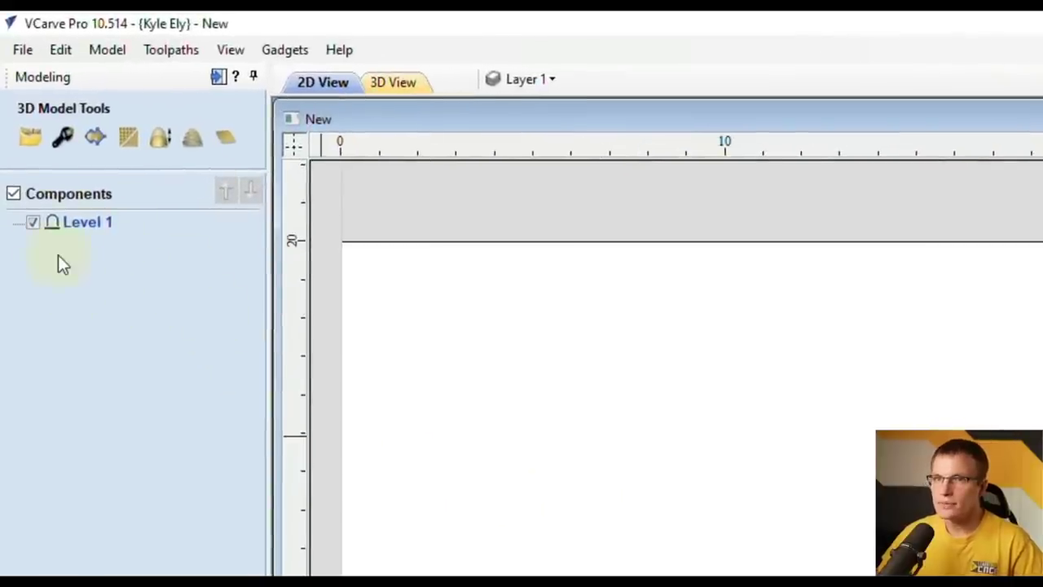
left_click(29, 139)
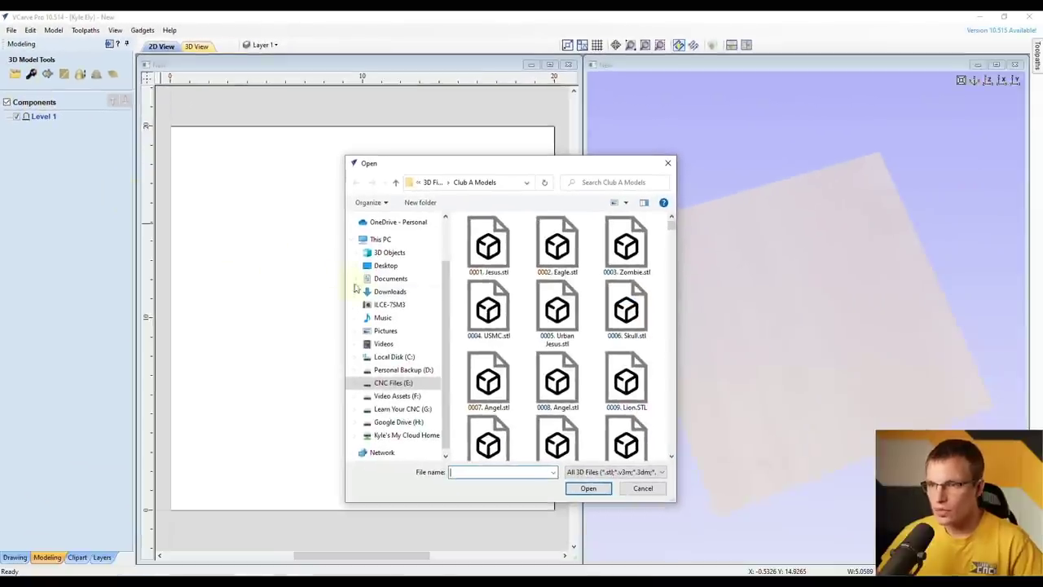
left_click(384, 267)
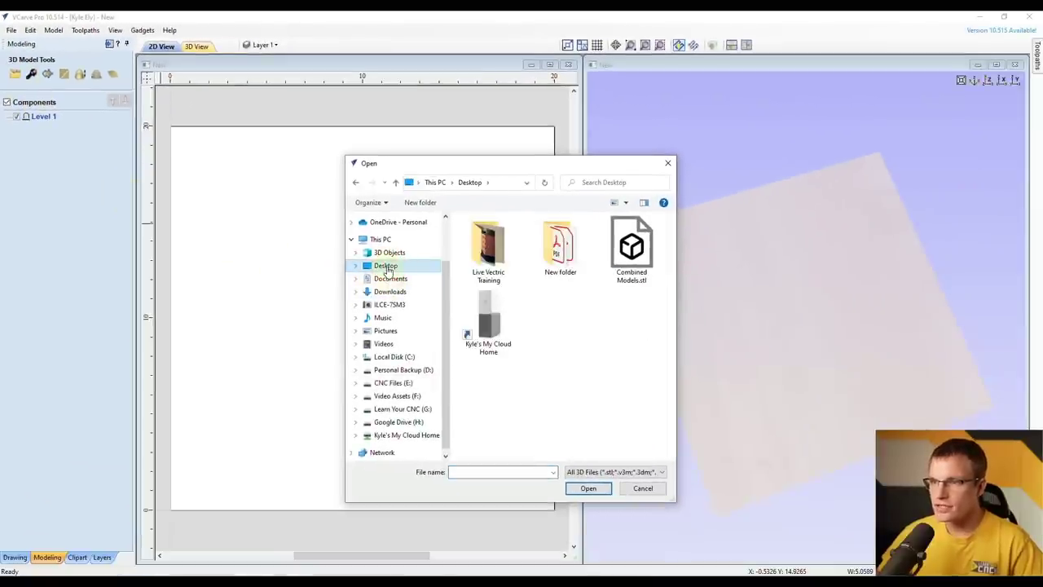
left_click(642, 282)
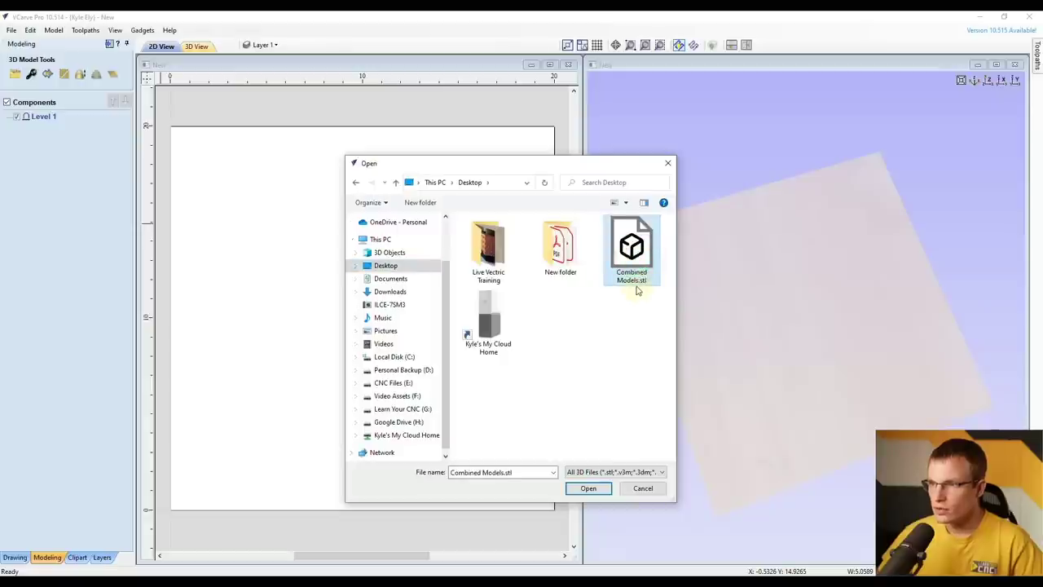
left_click(587, 488)
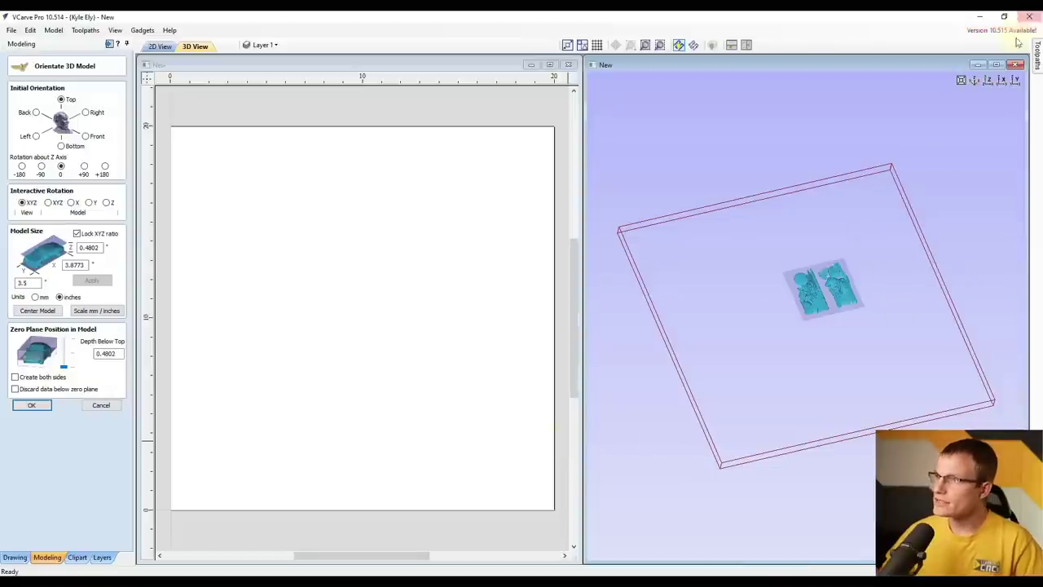
Maximize the 3D view and scale the imported model to a Y size of 15 inches with the XYZ ratio locked
left_click(995, 64)
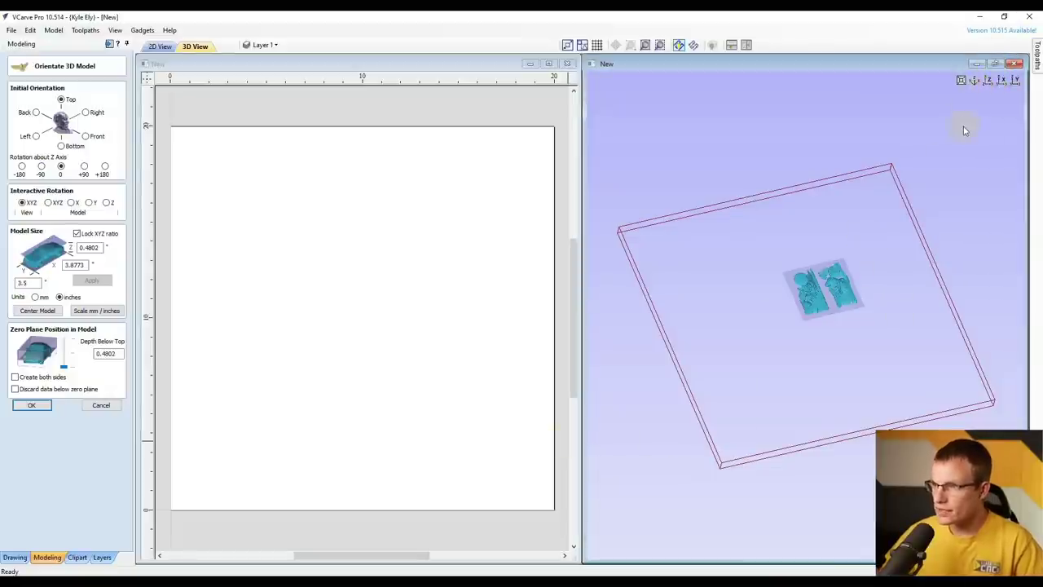
left_click(997, 64)
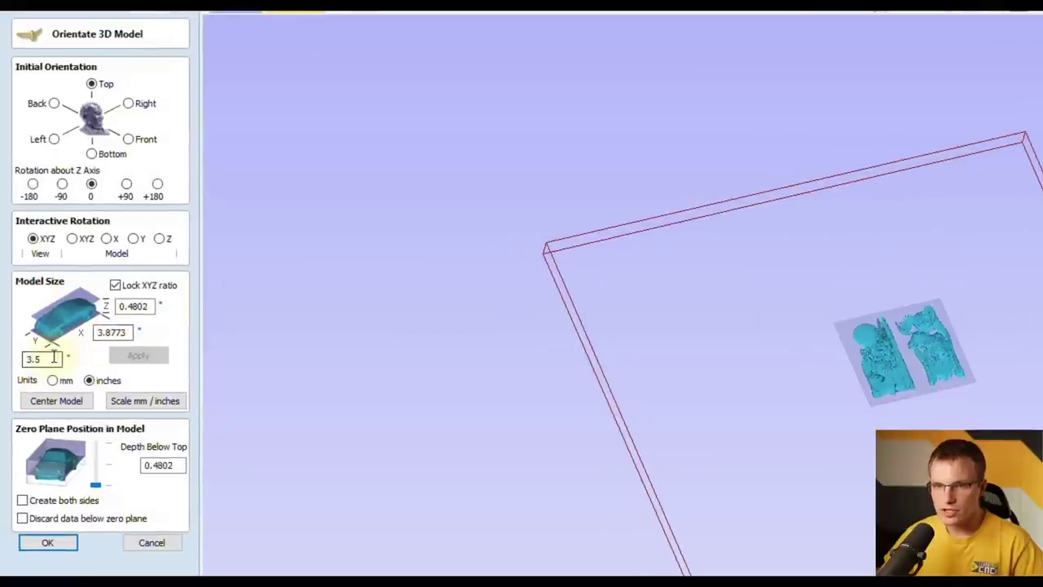
double_click(36, 359)
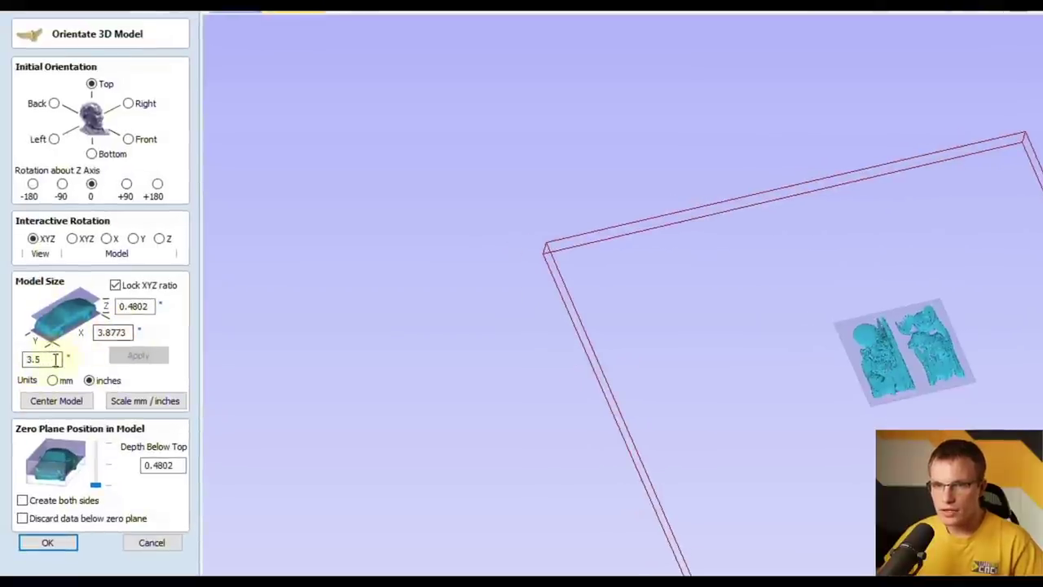
type("15")
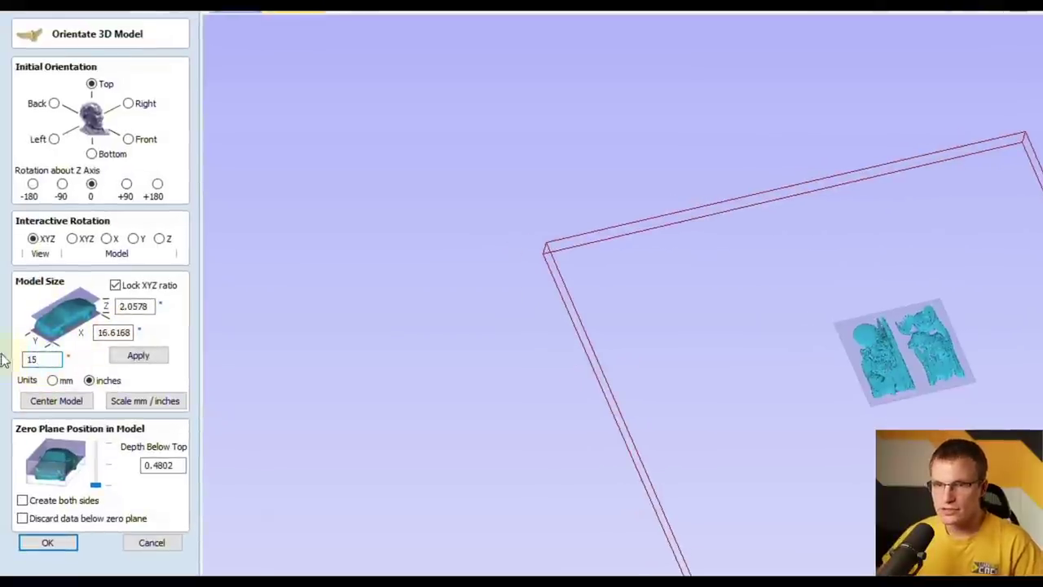
left_click(136, 358)
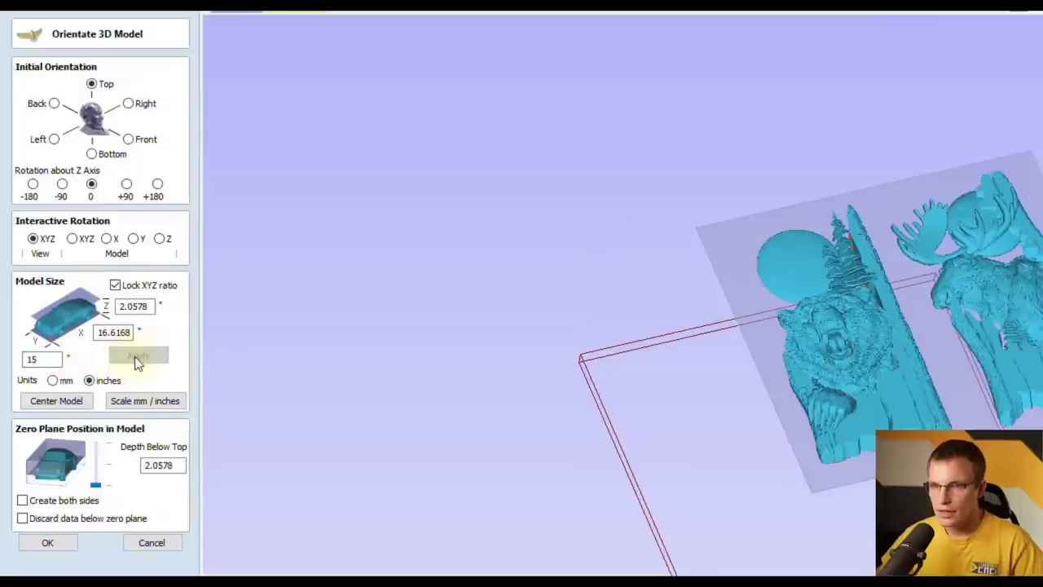
Center the model in the job, lower its zero plane to a depth of 2.0578 inches below top and accept the orientation
left_click(51, 405)
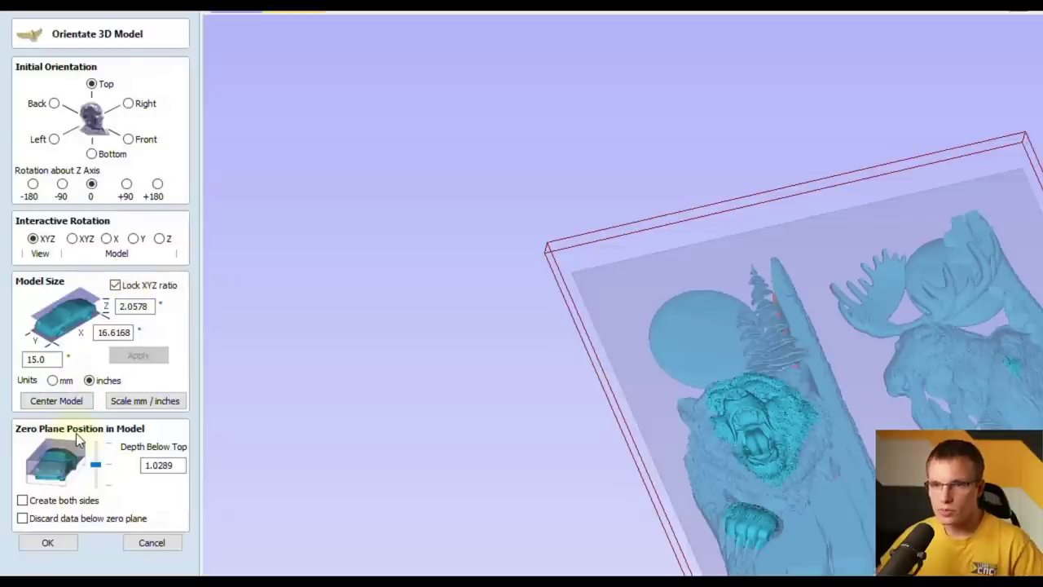
left_click_drag(97, 466, 98, 499)
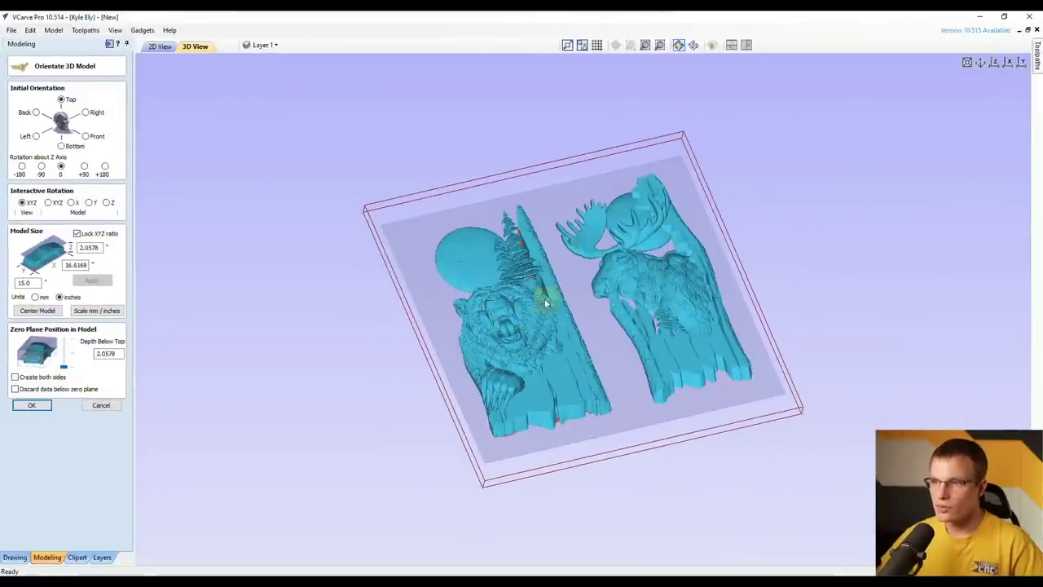
left_click(32, 406)
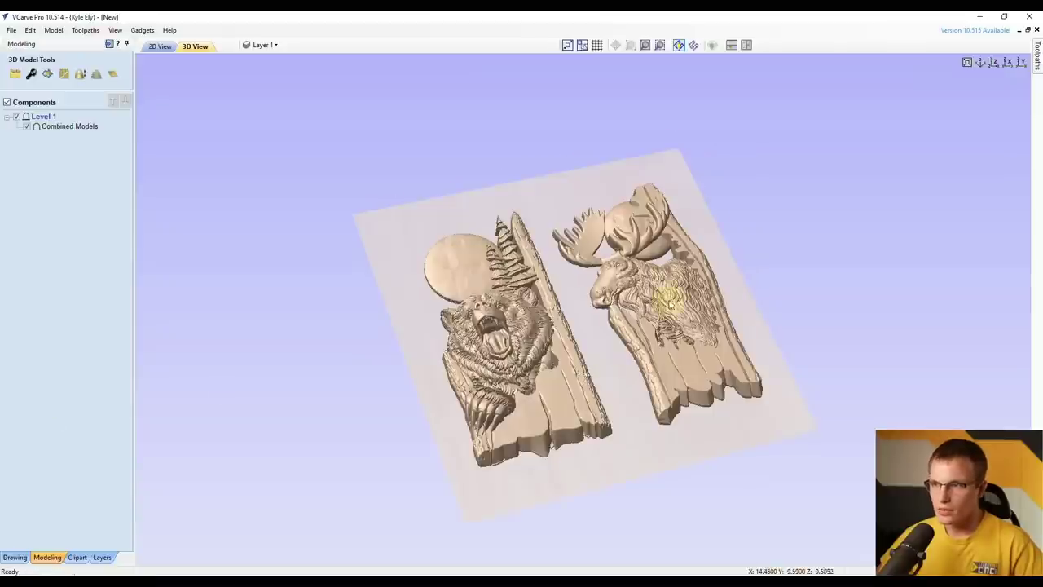
Examine the imported bear and elk up close, then select the Combined Models component and show it in the 2D view
left_click_drag(670, 300, 593, 333)
scroll(661, 306, "up", 3)
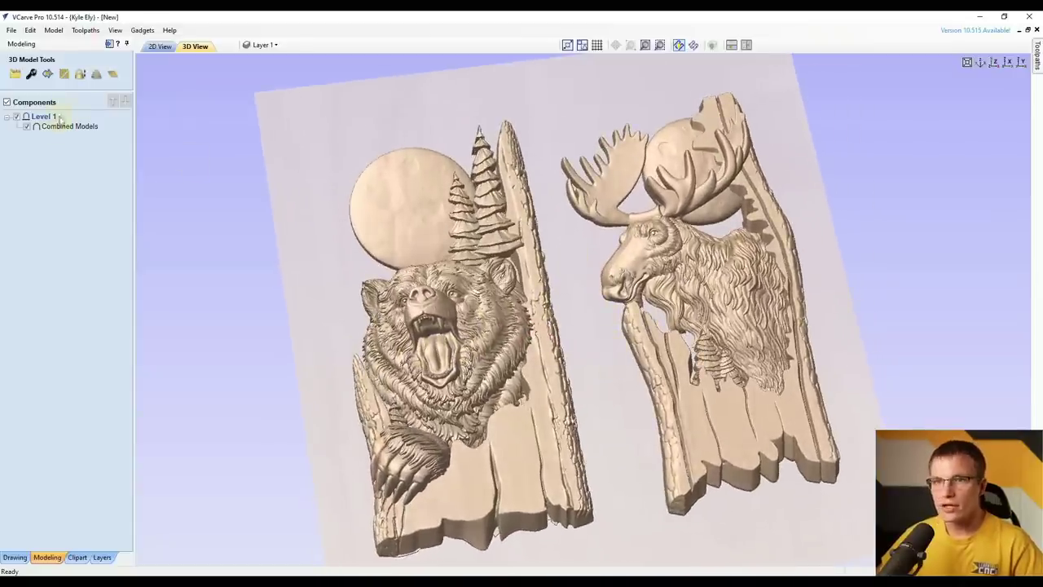
left_click(65, 126)
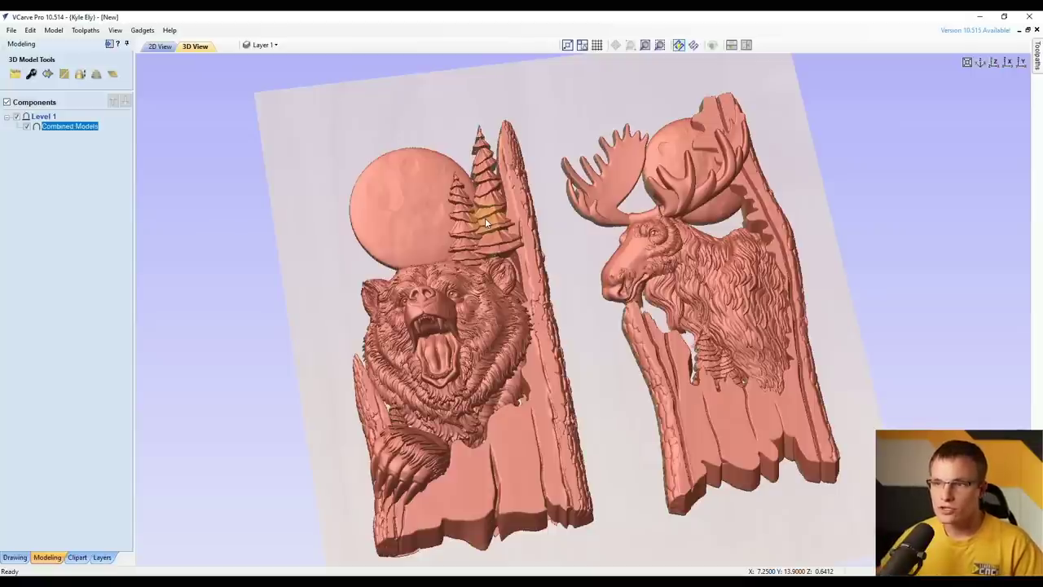
left_click(159, 47)
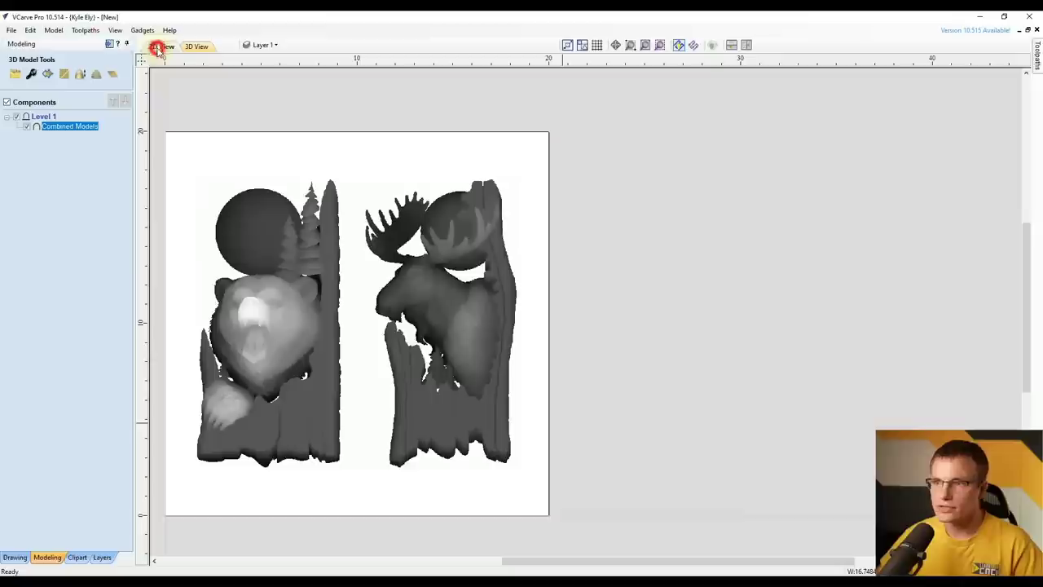
middle_click_drag(361, 367, 457, 357)
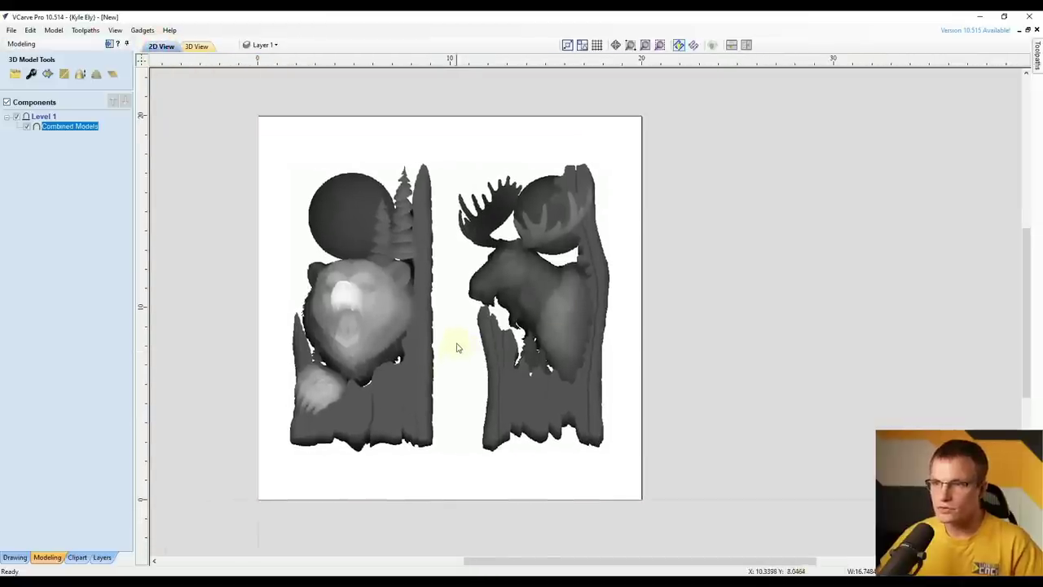
Draw a circle 13 inches in diameter centered at X 10, Y 10 over the combined models
left_click(14, 557)
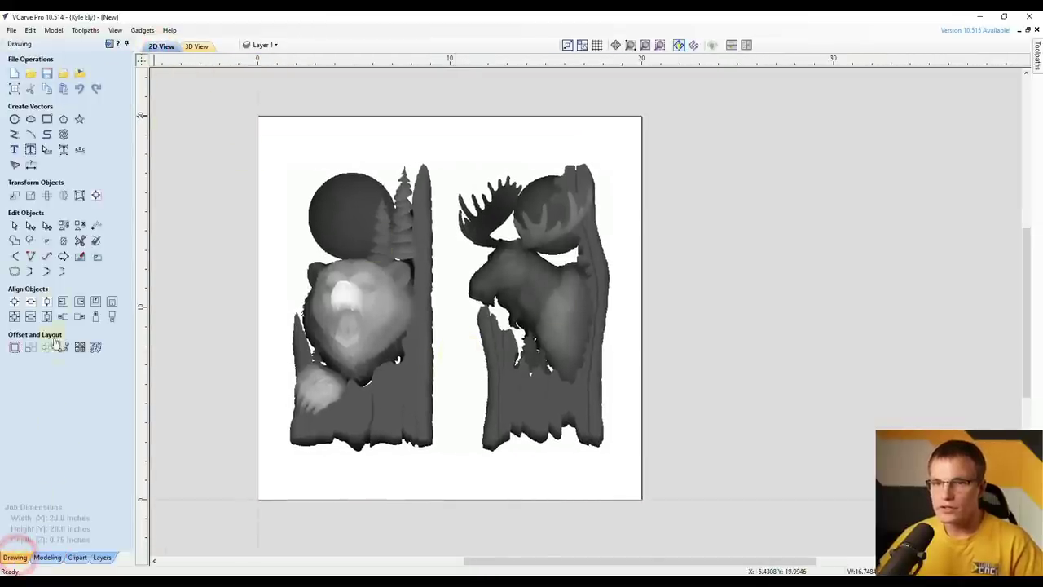
left_click(15, 119)
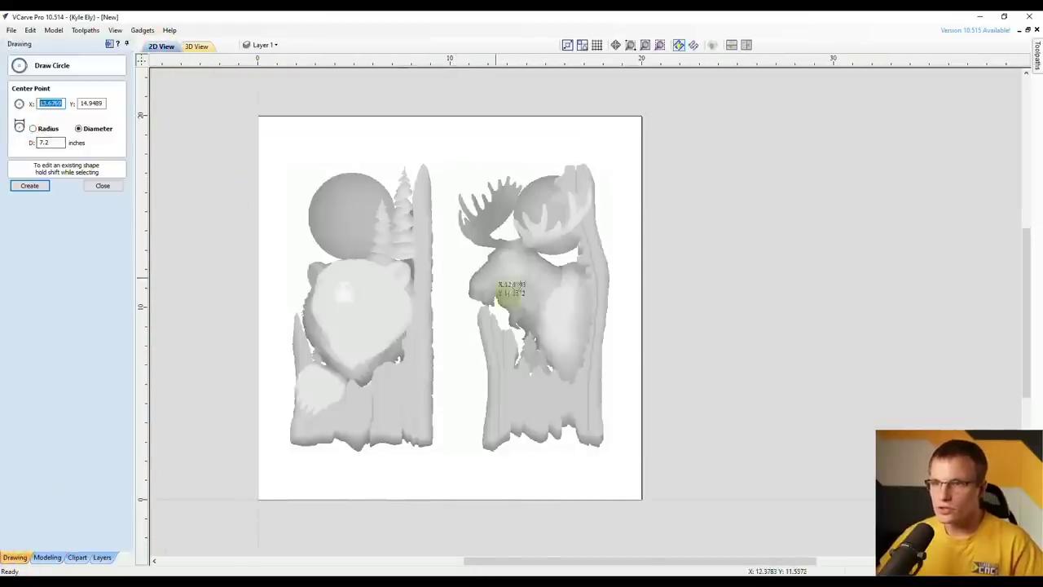
left_click(454, 308)
left_click(575, 304)
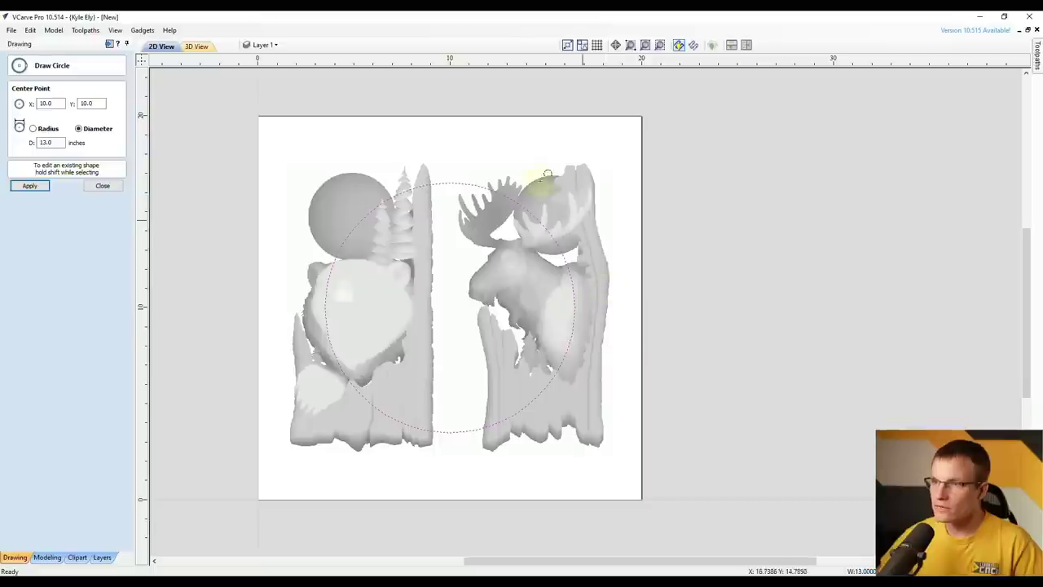
left_click(101, 186)
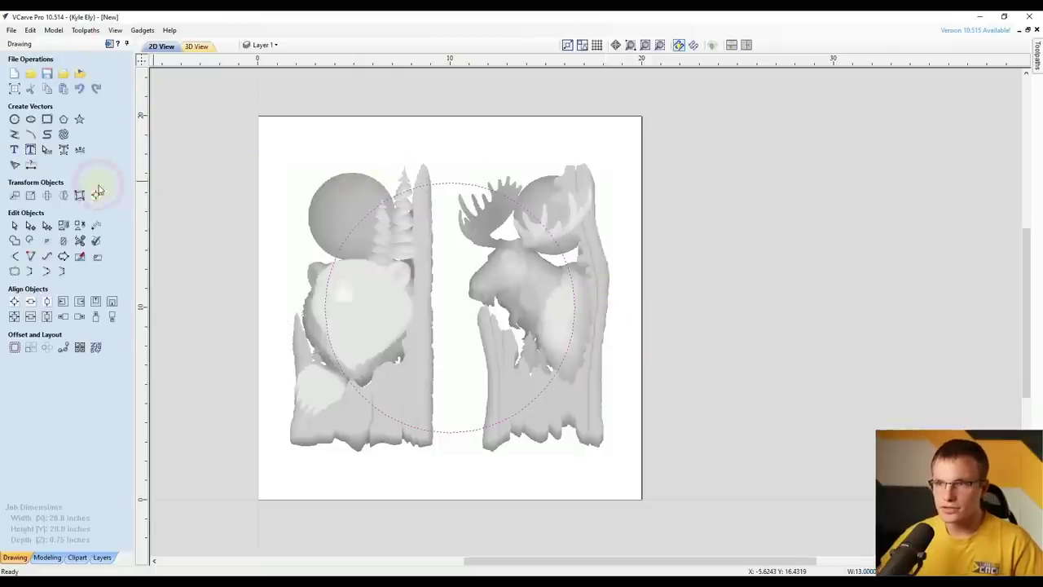
Return to the component list, tile the 2D and 3D views side by side and inspect both models in 3D
left_click(47, 558)
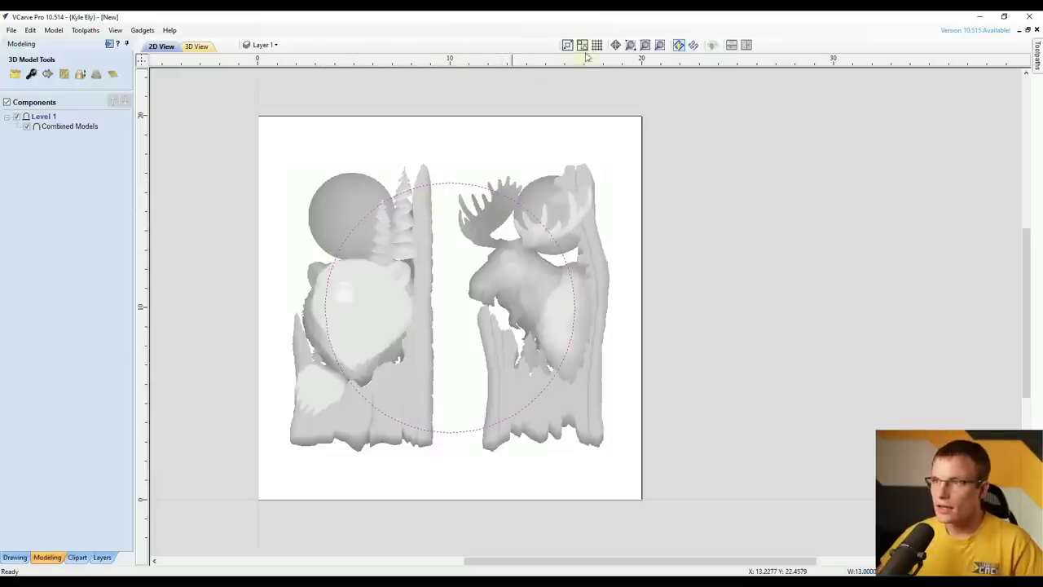
left_click(745, 46)
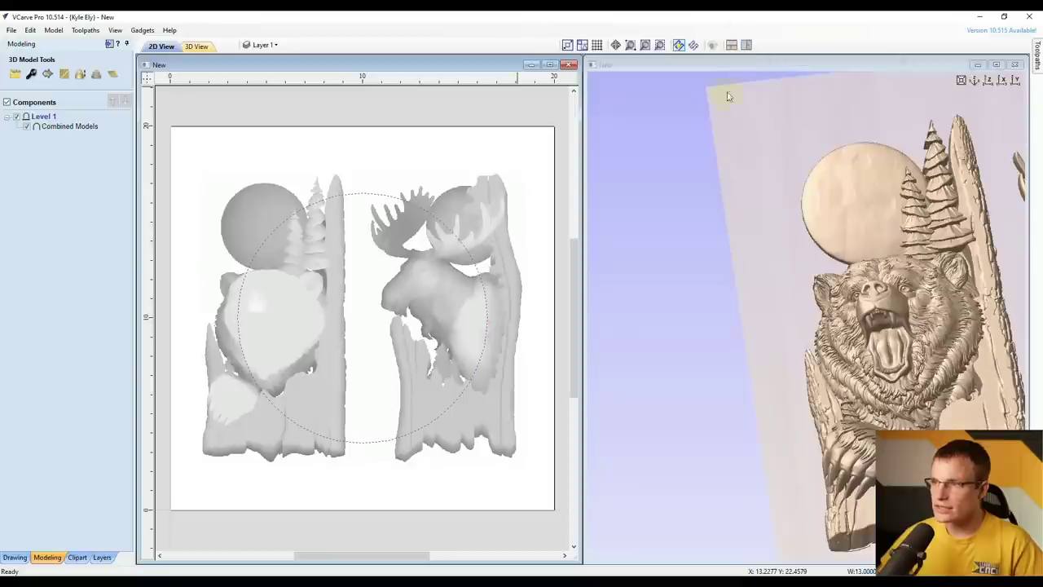
scroll(876, 330, "up", 5)
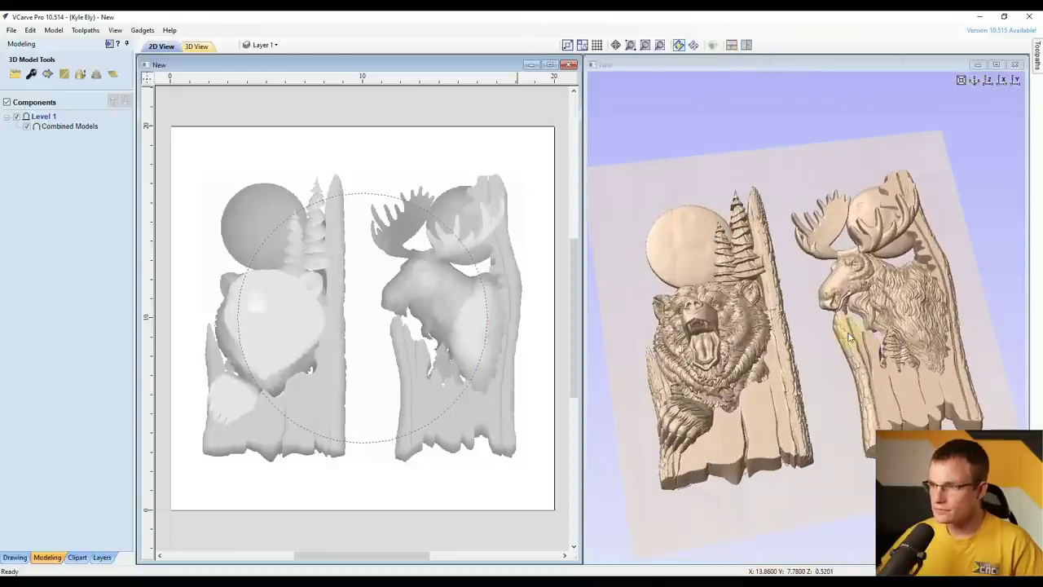
left_click_drag(878, 330, 840, 278)
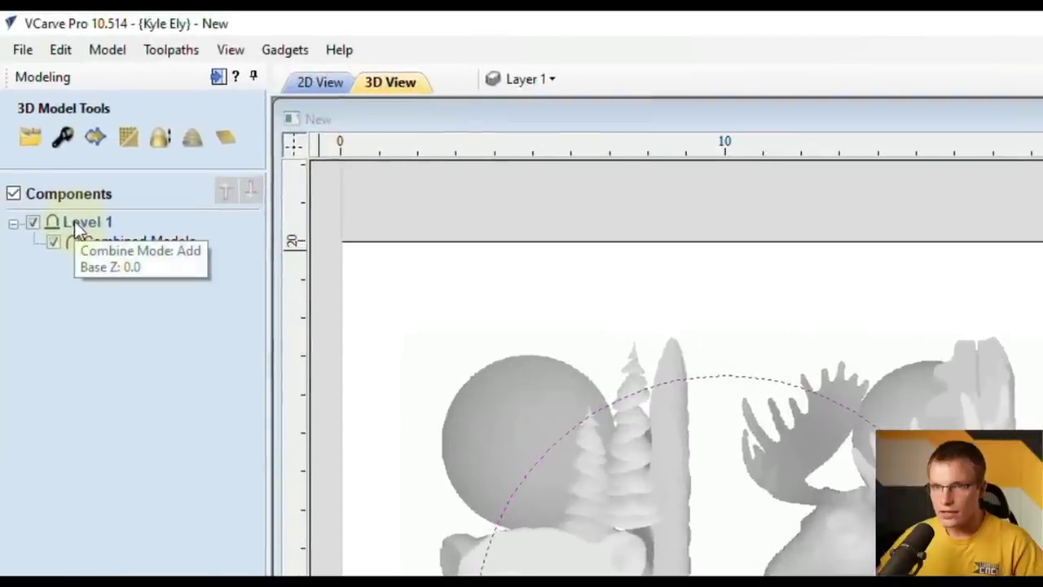
Apply clipping to Level 1 using the selected circle and inspect the clipped models from several angles in 3D
right_click(37, 116)
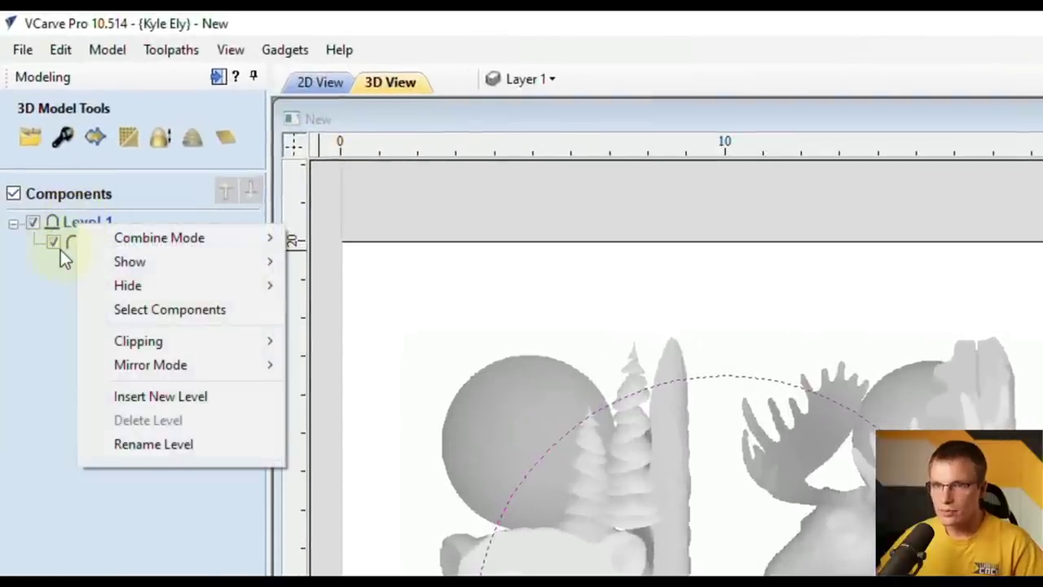
mouse_move(122, 346)
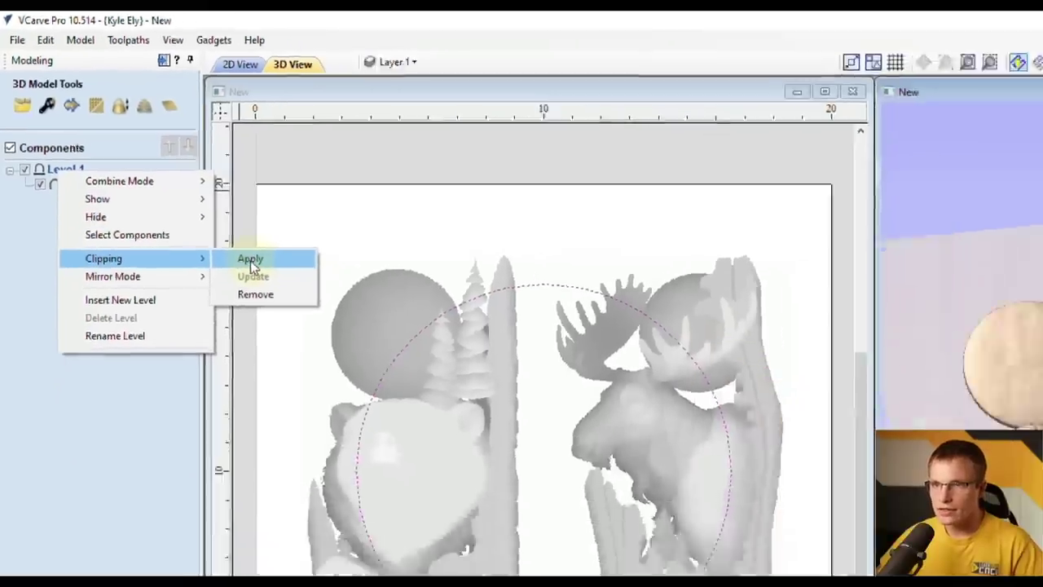
left_click(334, 343)
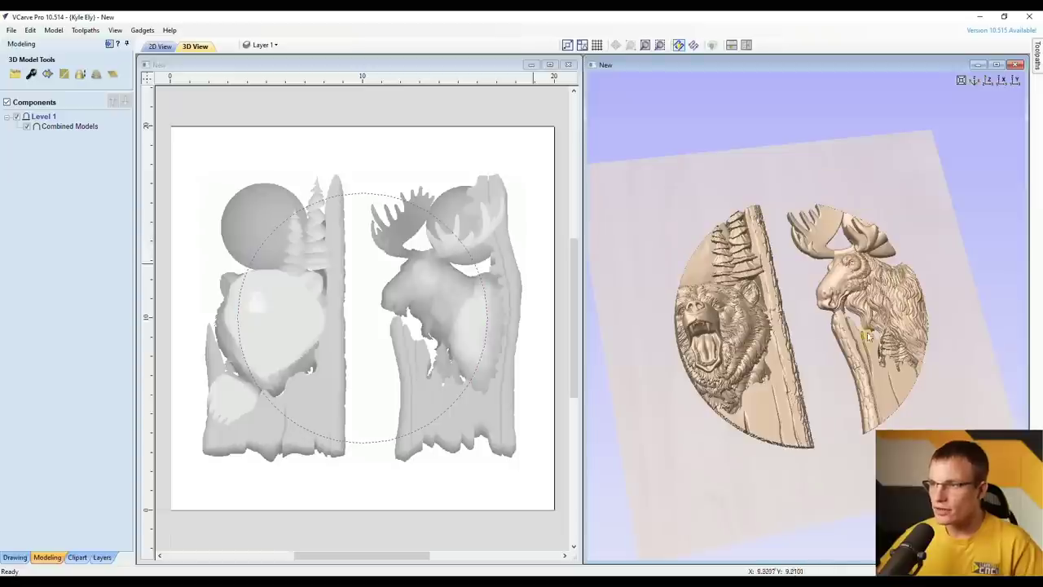
left_click_drag(905, 362, 833, 341)
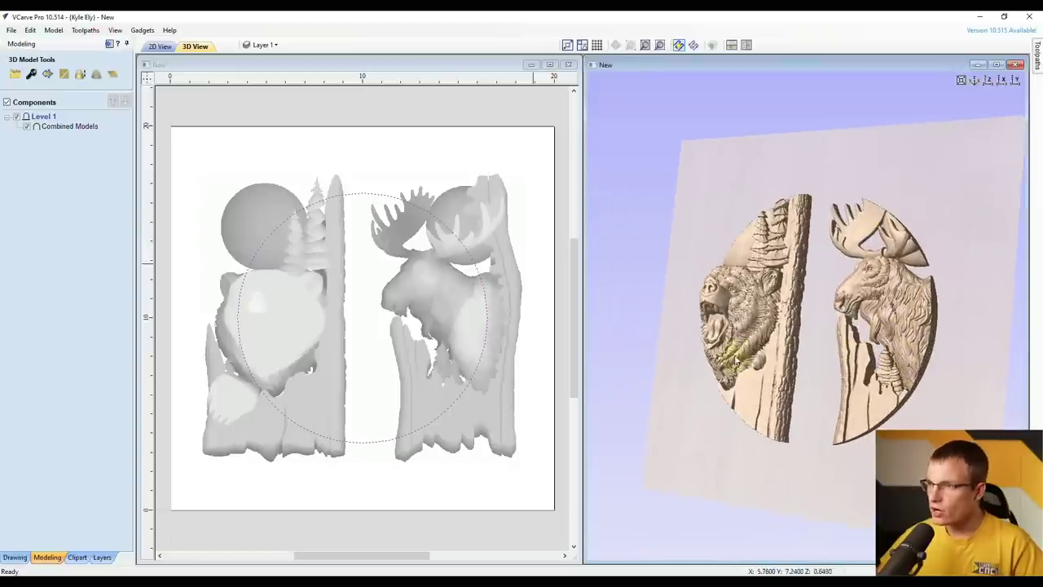
left_click_drag(789, 382, 733, 365)
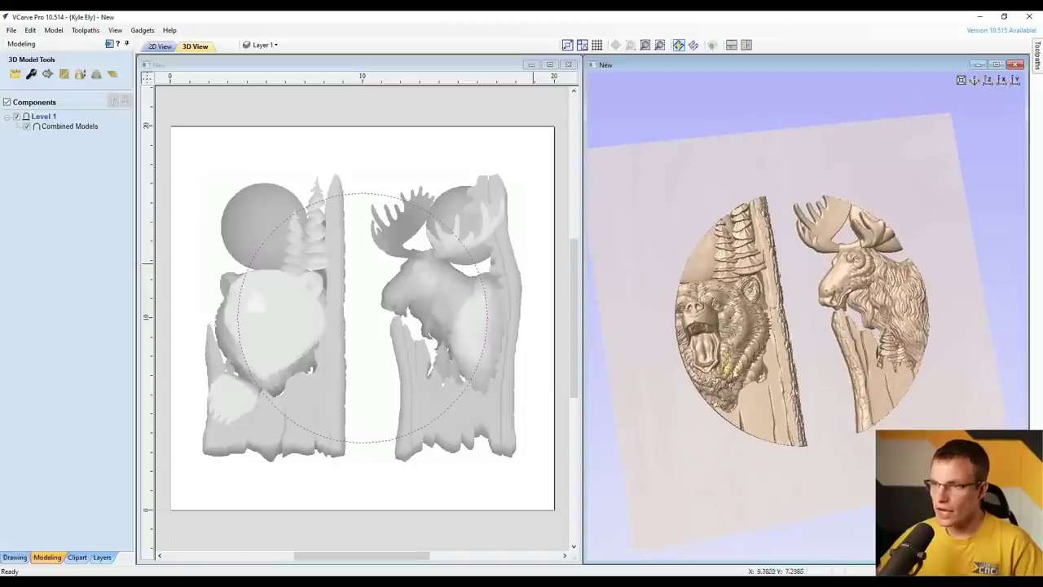
Reposition the combined models relative to the clipping circle, first bringing the elk inside it and then most of the bear
left_click(399, 296)
left_click_drag(430, 288, 392, 263)
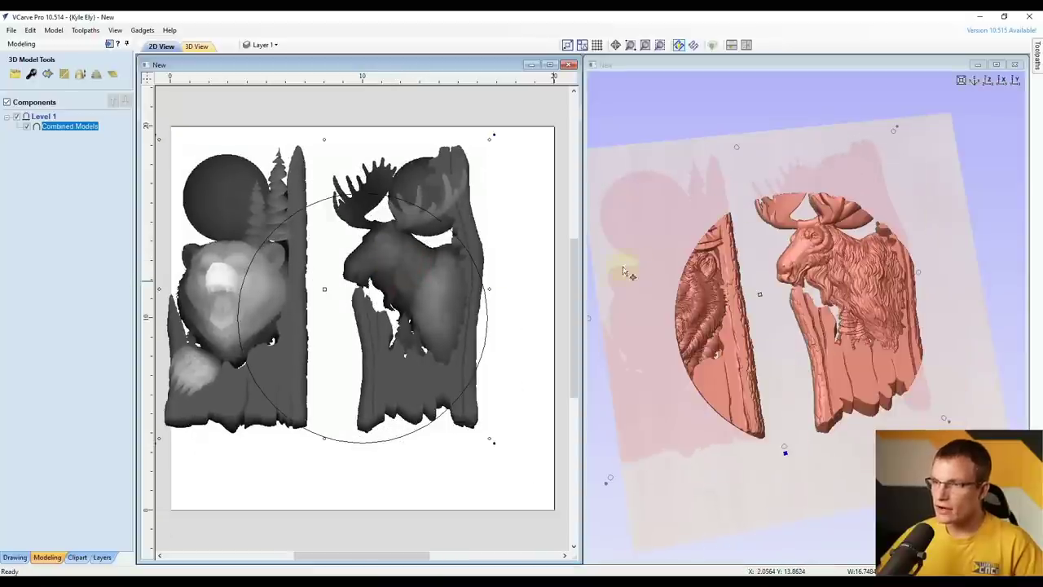
left_click(546, 209)
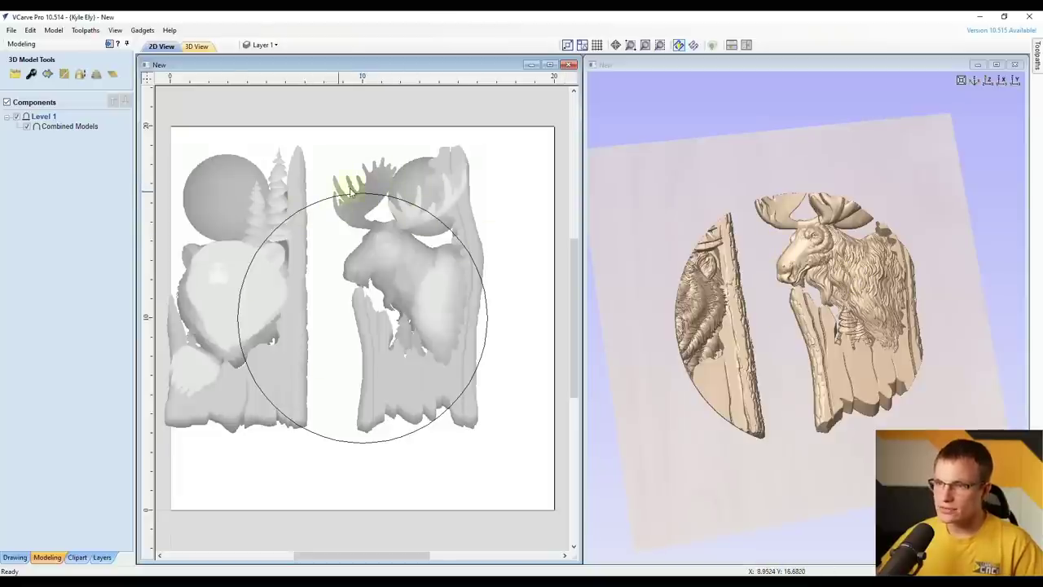
left_click(416, 282)
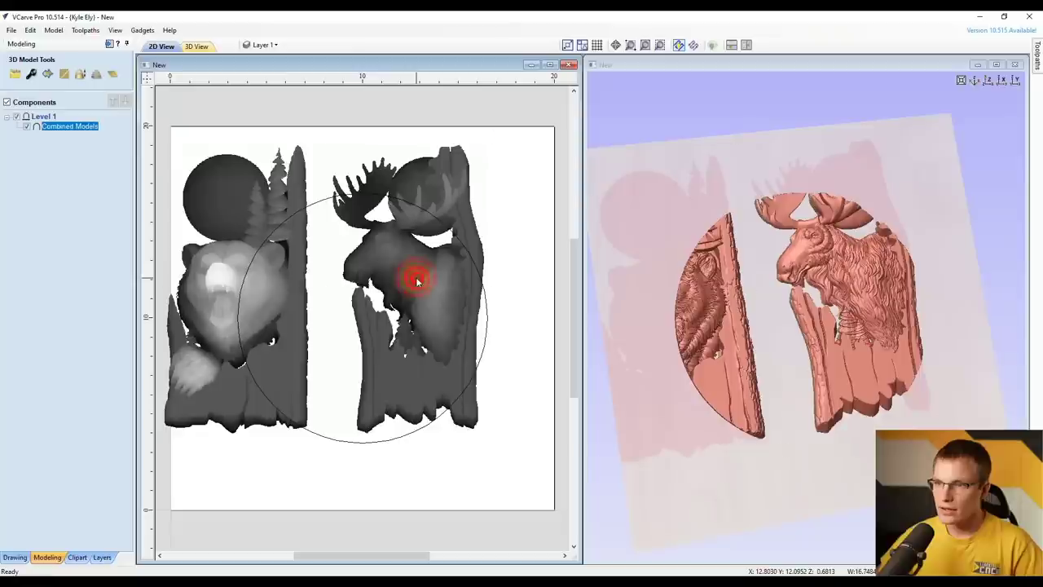
left_click_drag(369, 248, 477, 263)
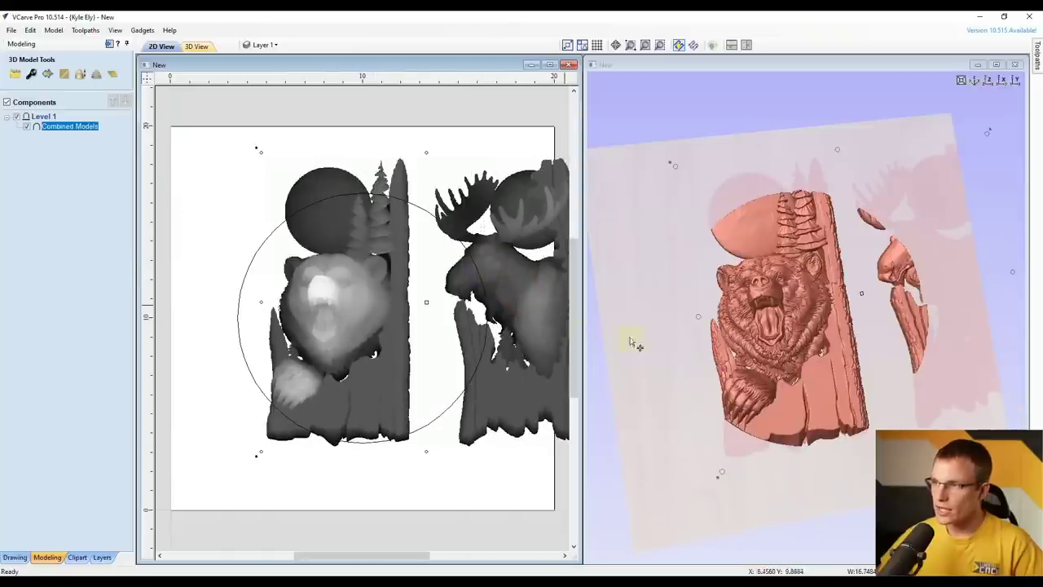
left_click(426, 155)
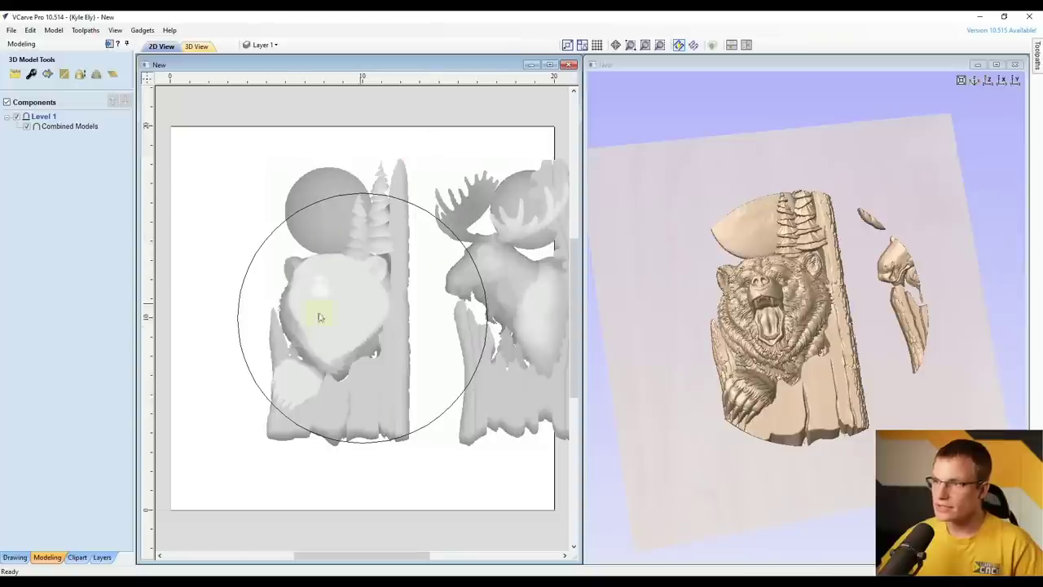
Shrink the circle to about 6.05 inches wide and place it over the bear's head
left_click(309, 205)
left_click_drag(232, 448, 365, 314)
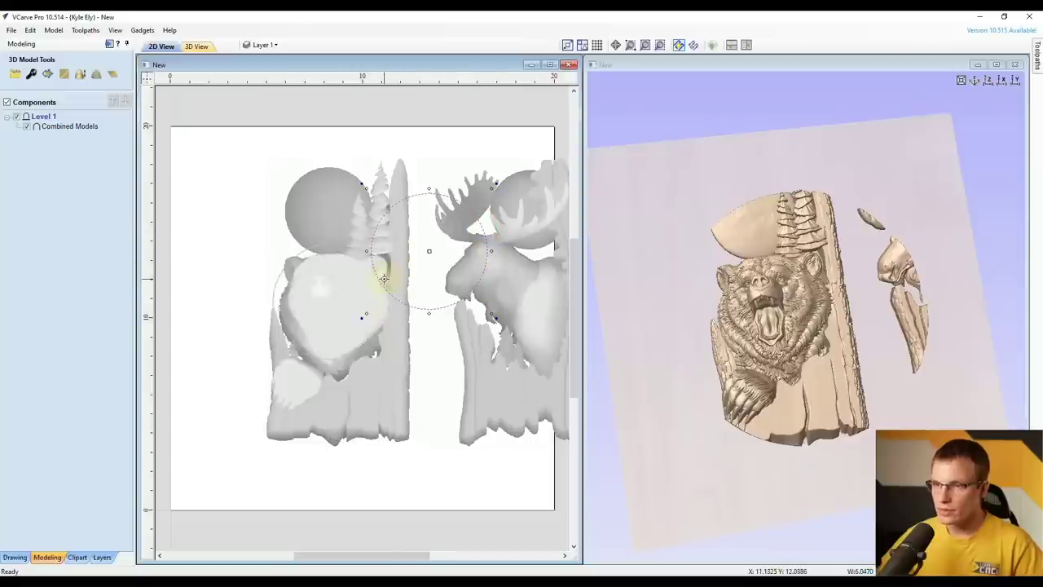
left_click(433, 139)
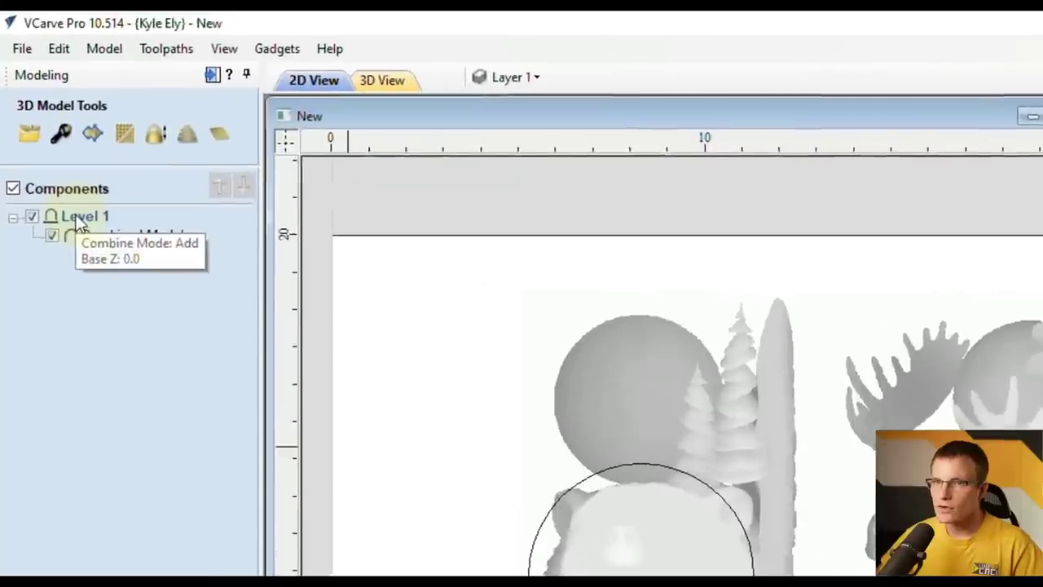
Update Level 1's clipping to the resized circle, then shift the combined models so the elk's head sits inside it
right_click(39, 116)
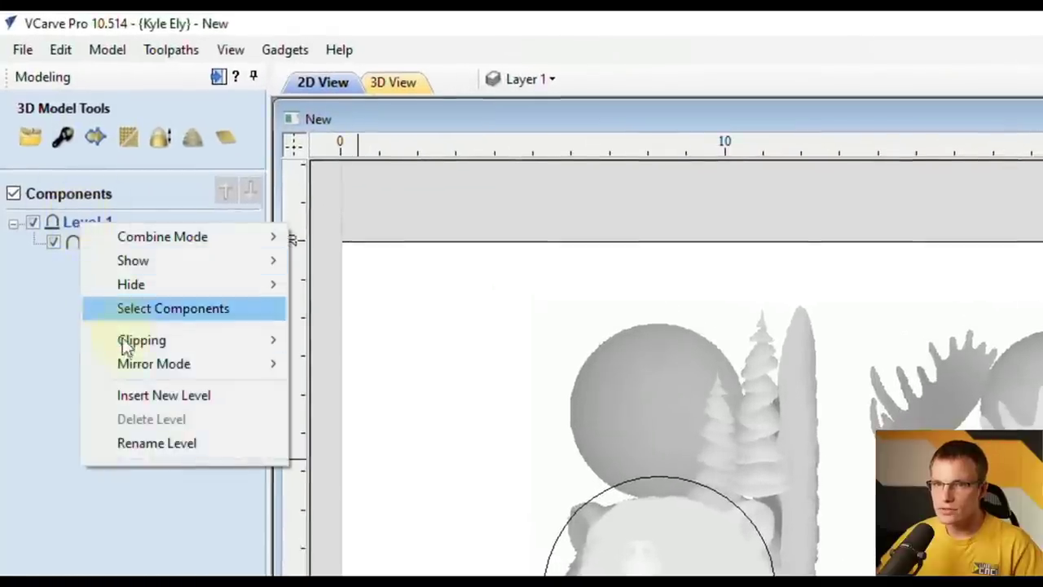
mouse_move(128, 344)
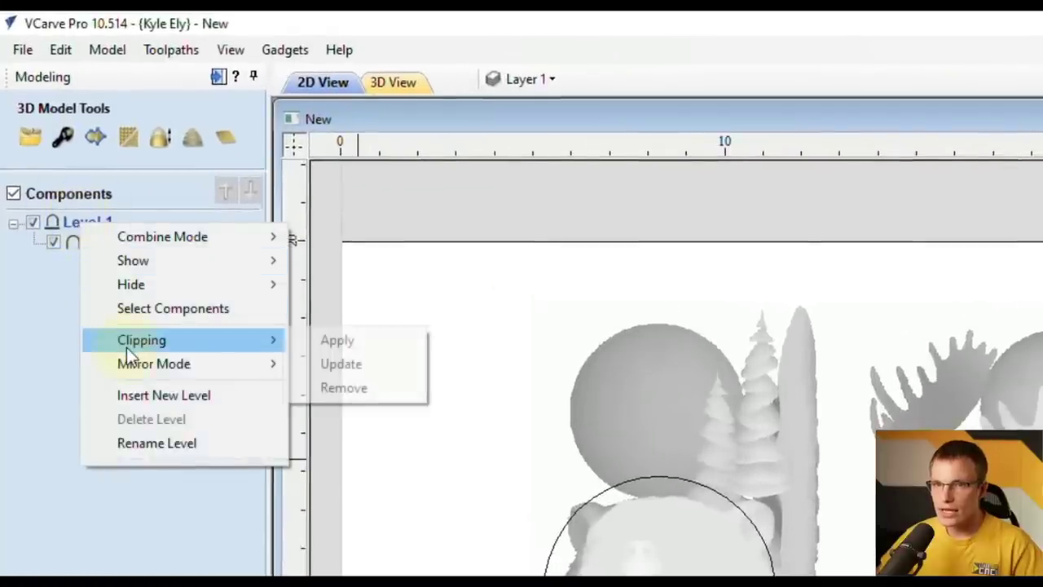
left_click(341, 367)
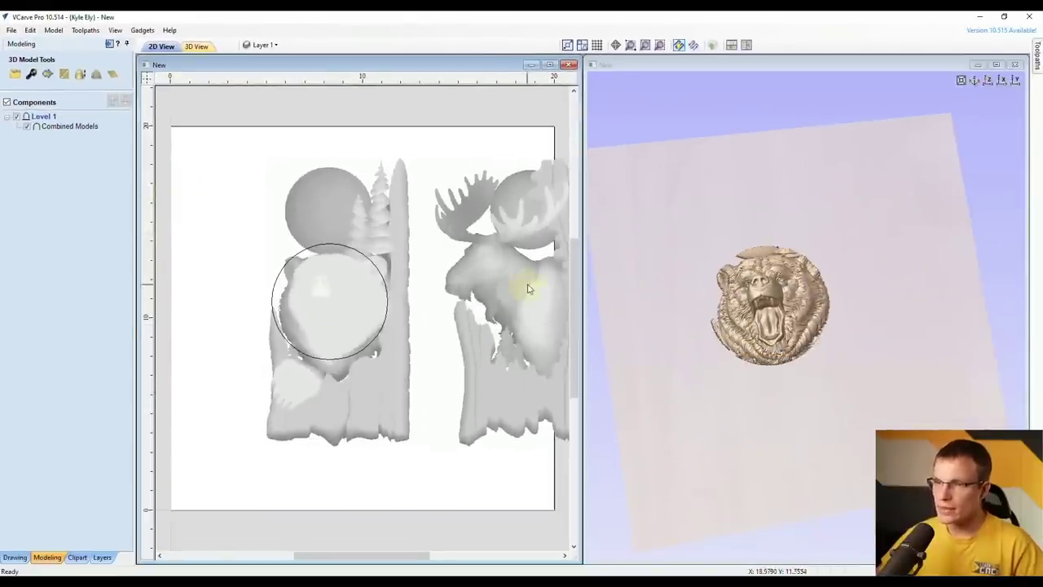
left_click_drag(524, 295, 375, 320)
left_click(454, 170)
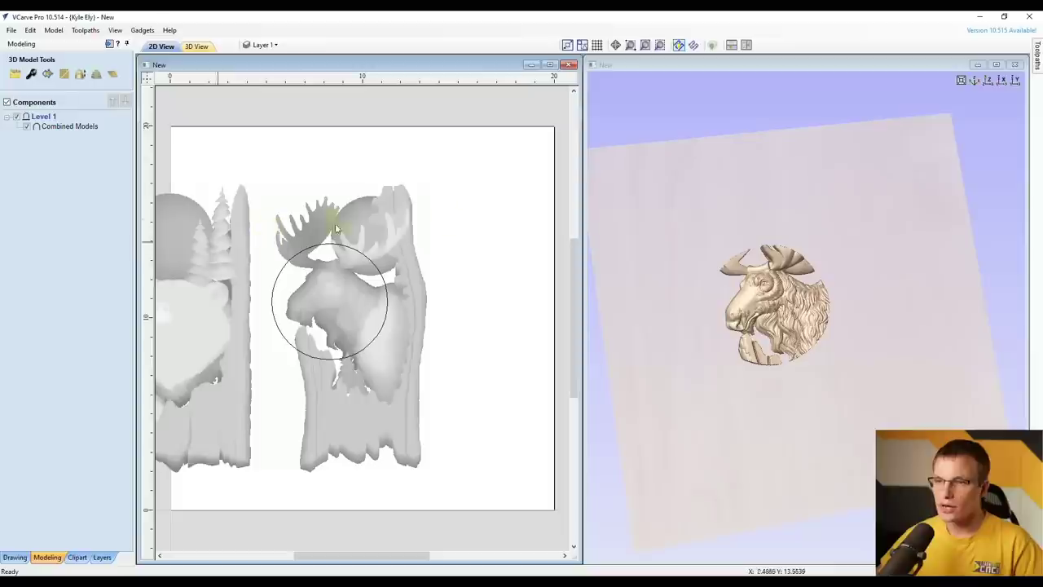
Delete the circle and remove the clipping from Level 1
left_click(282, 271)
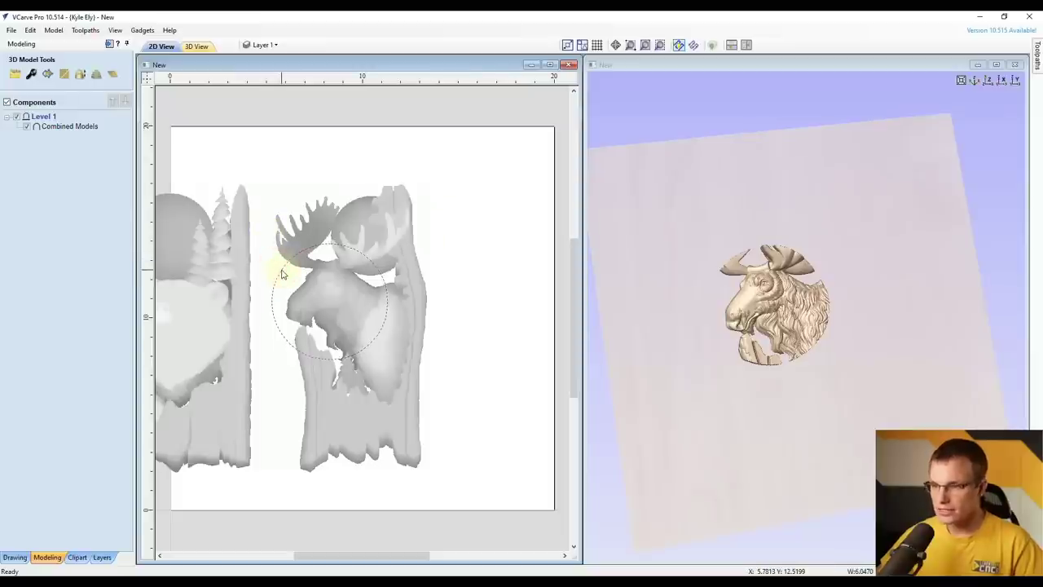
key("Escape")
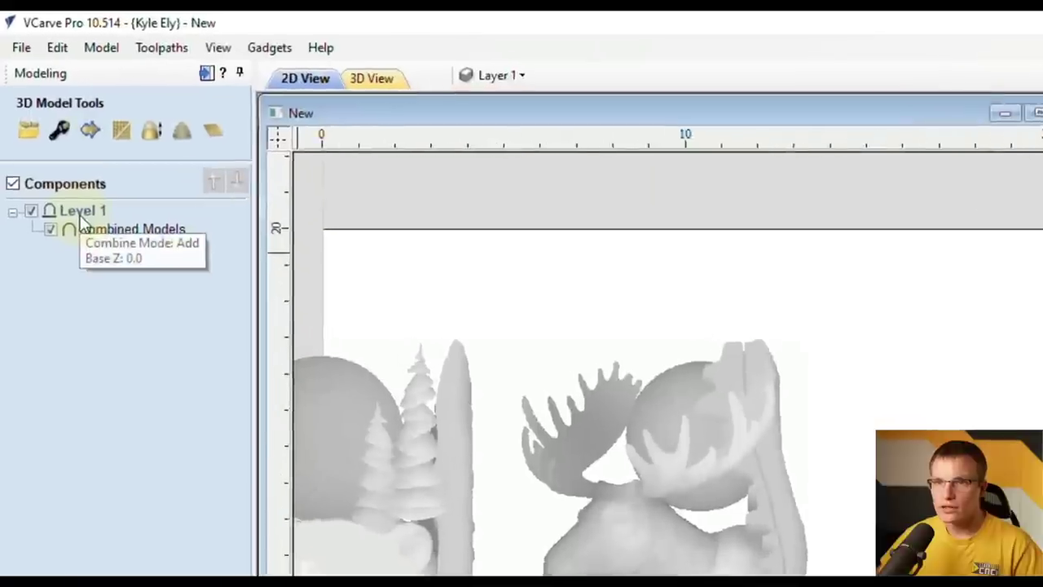
right_click(48, 134)
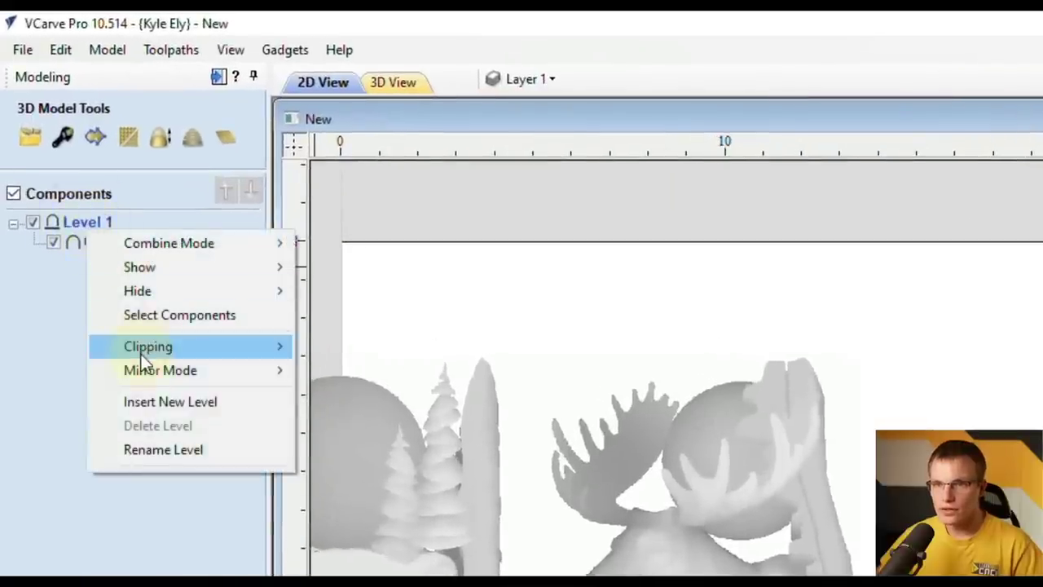
mouse_move(144, 361)
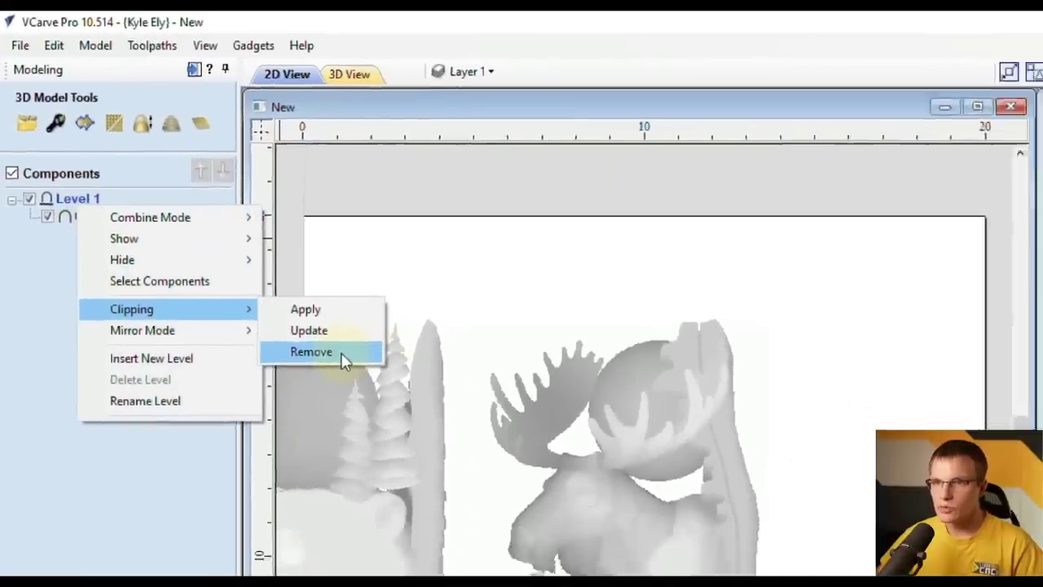
left_click(350, 363)
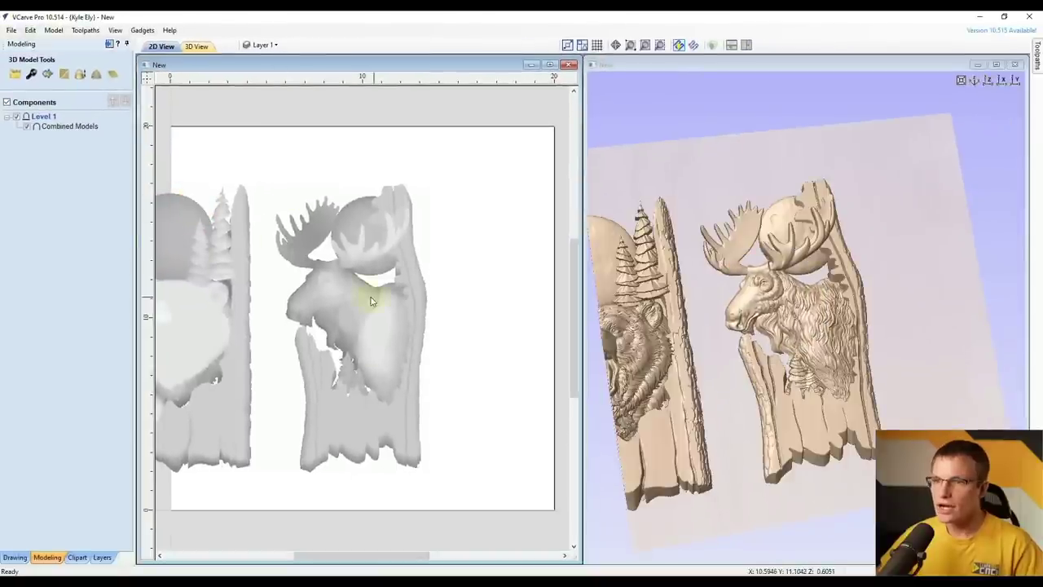
Center the combined models in the job area and deselect them
left_click(328, 291)
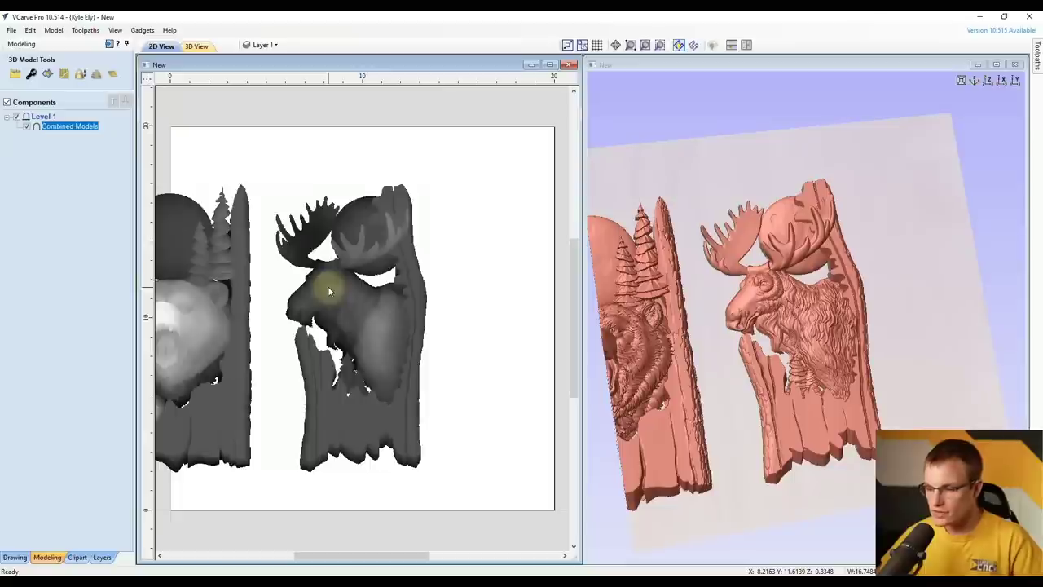
key("F9")
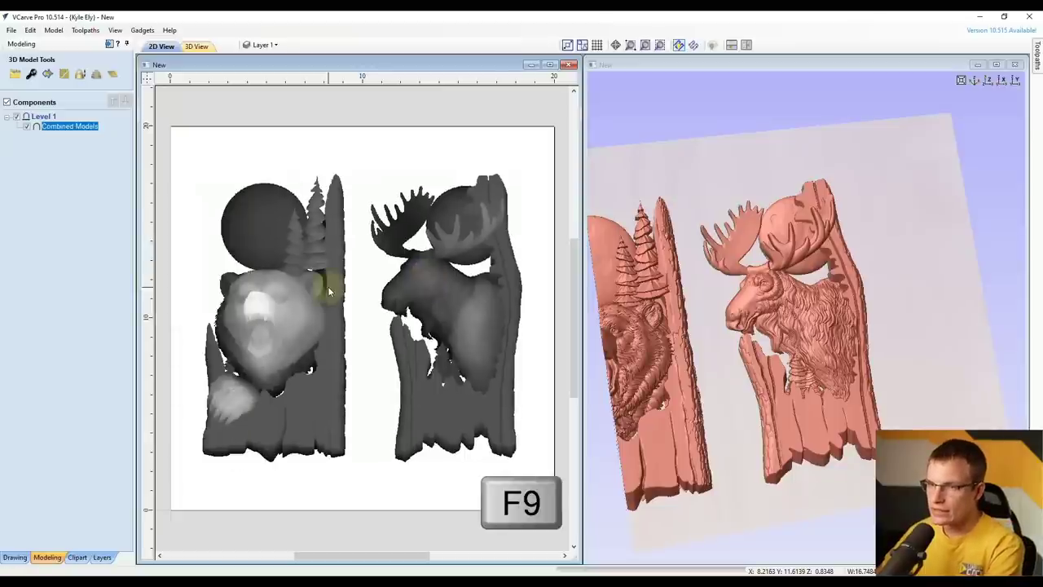
left_click(356, 270)
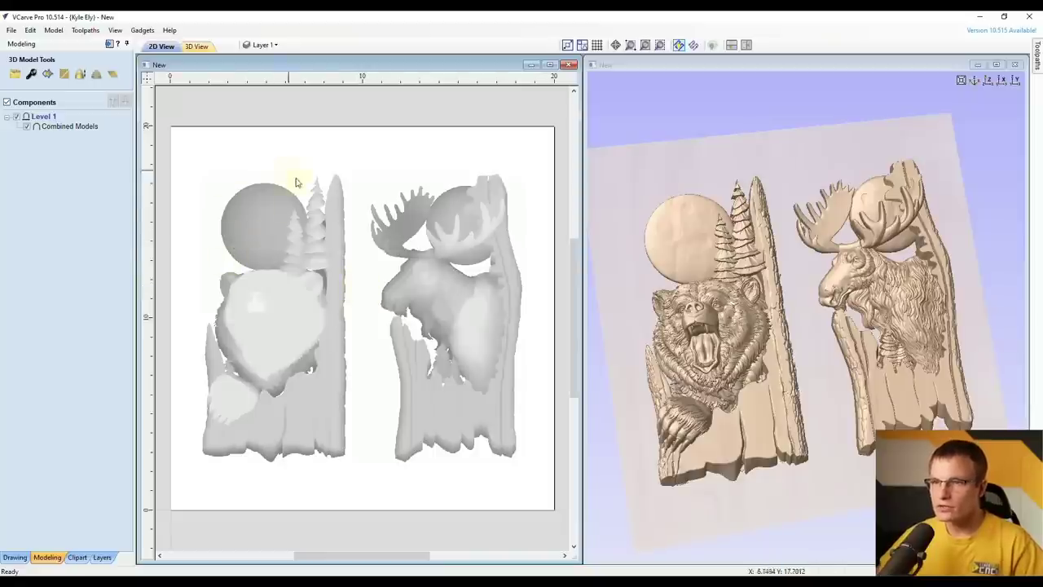
Create a vector boundary around the Combined Models component and select the new outline vectors
left_click(333, 242)
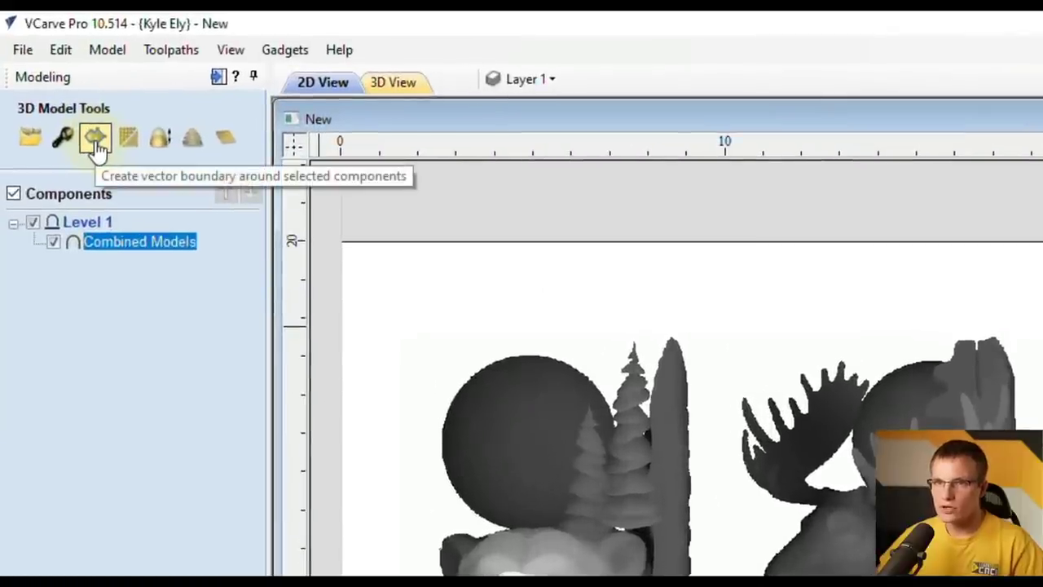
left_click(95, 139)
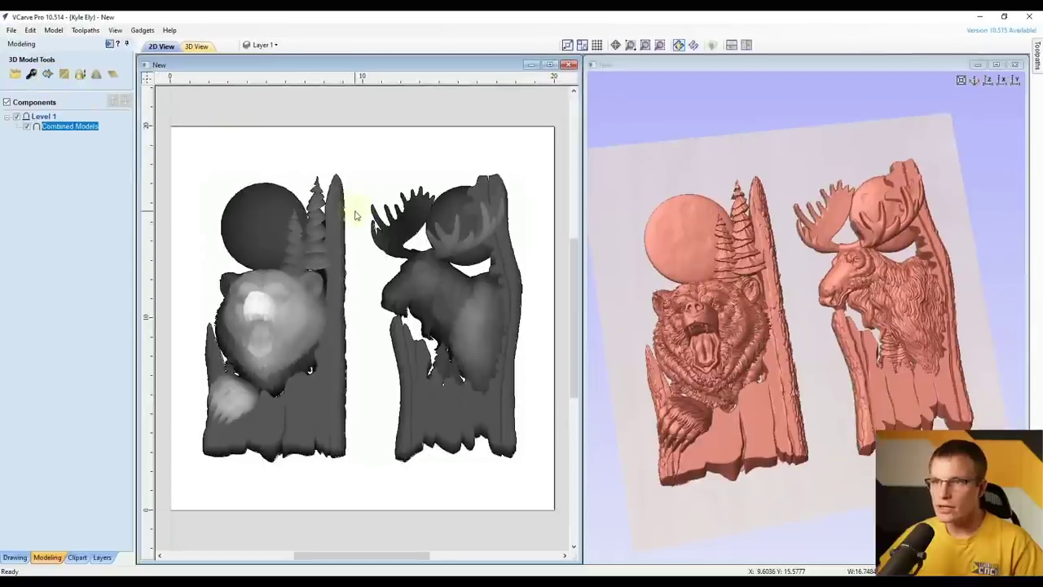
scroll(362, 200, "up", 5)
scroll(359, 199, "down", 1)
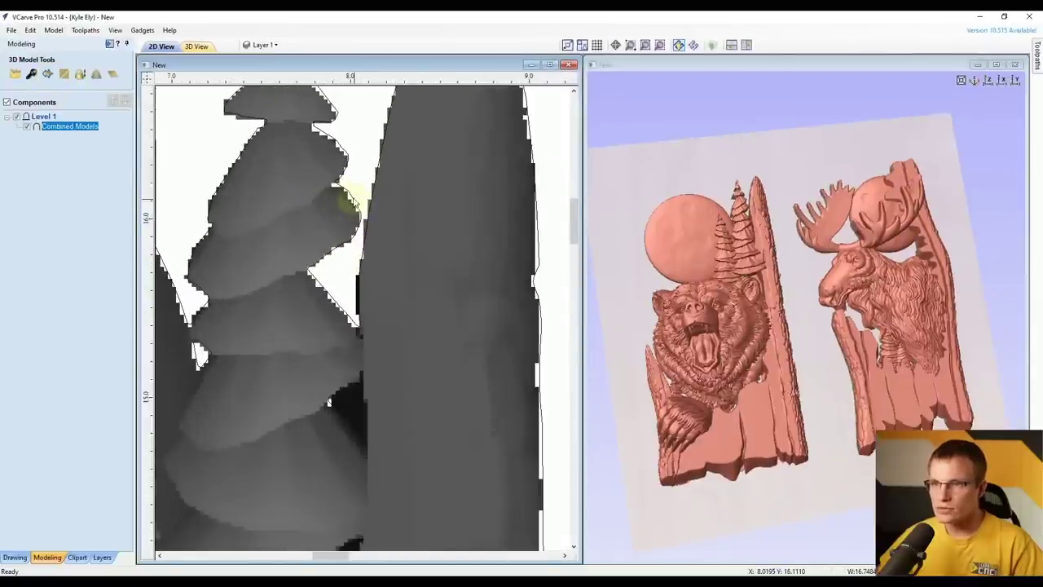
left_click(349, 193)
Examine the boundary vectors up close around the trees, the antlers and the gaps below the elk's head
scroll(380, 203, "down", 4)
scroll(498, 233, "up", 5)
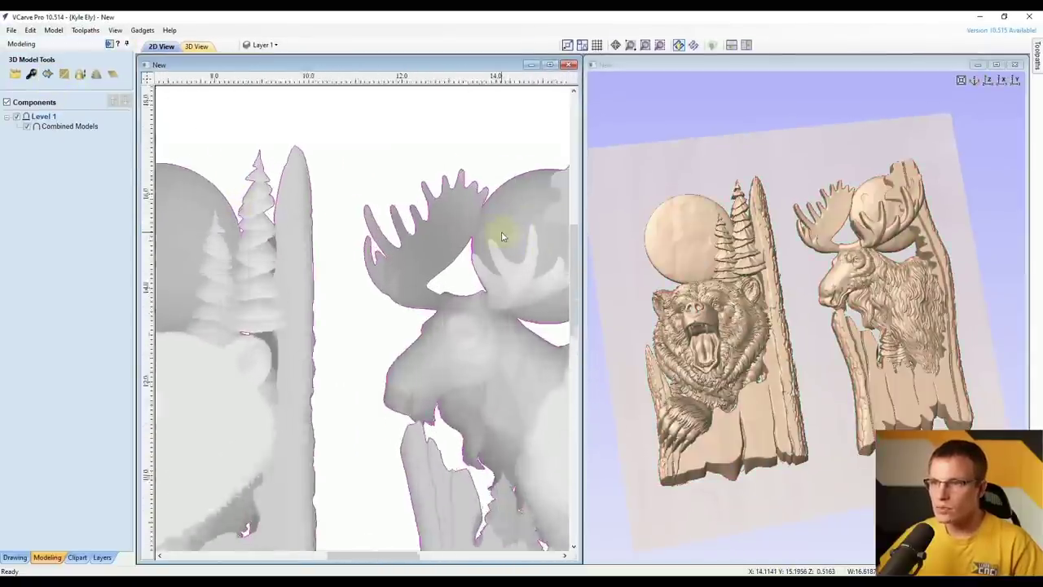
scroll(419, 240, "down", 1)
scroll(424, 235, "down", 3)
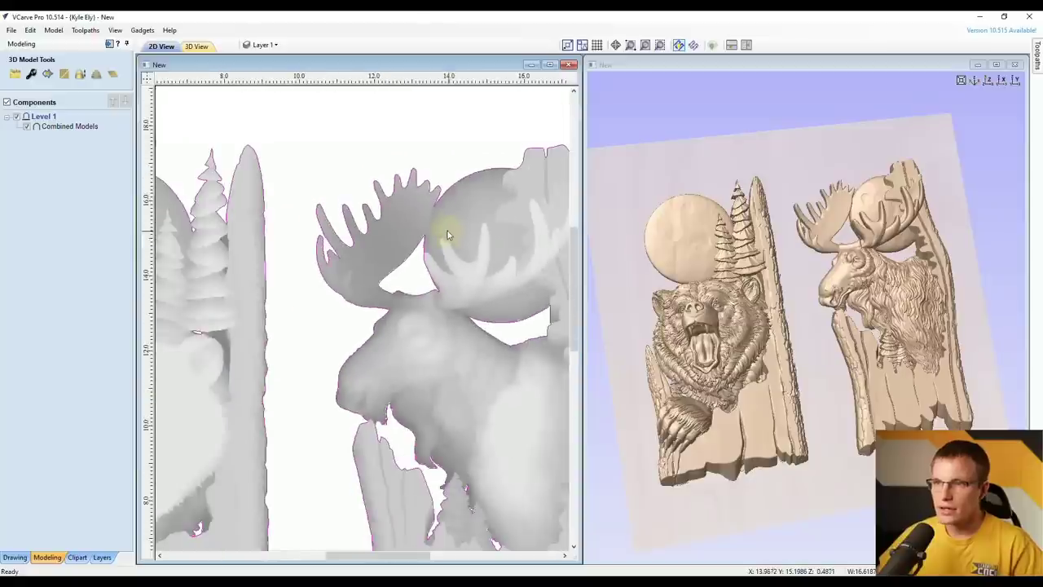
scroll(436, 229, "down", 1)
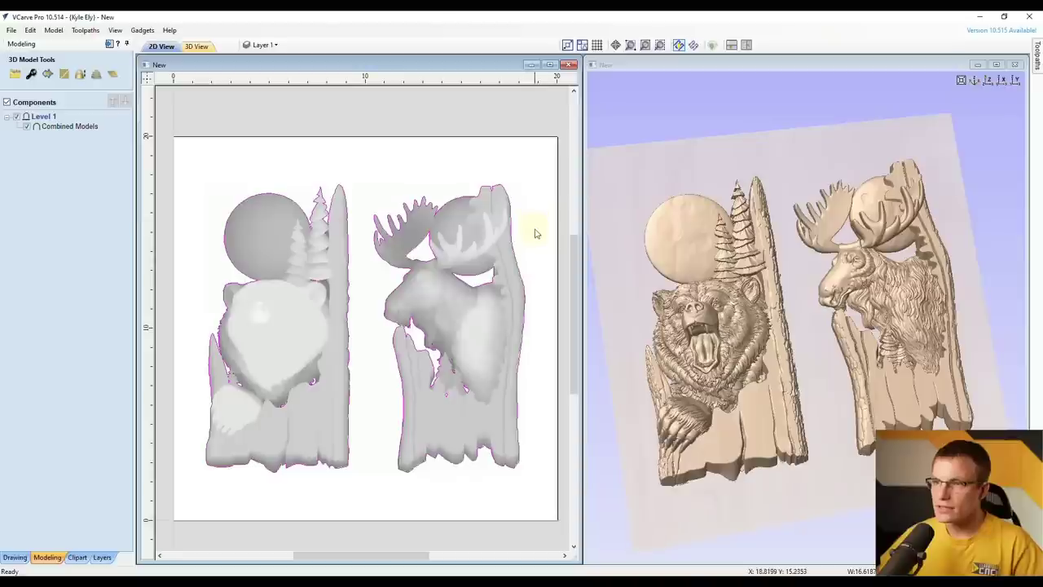
scroll(436, 366, "up", 2)
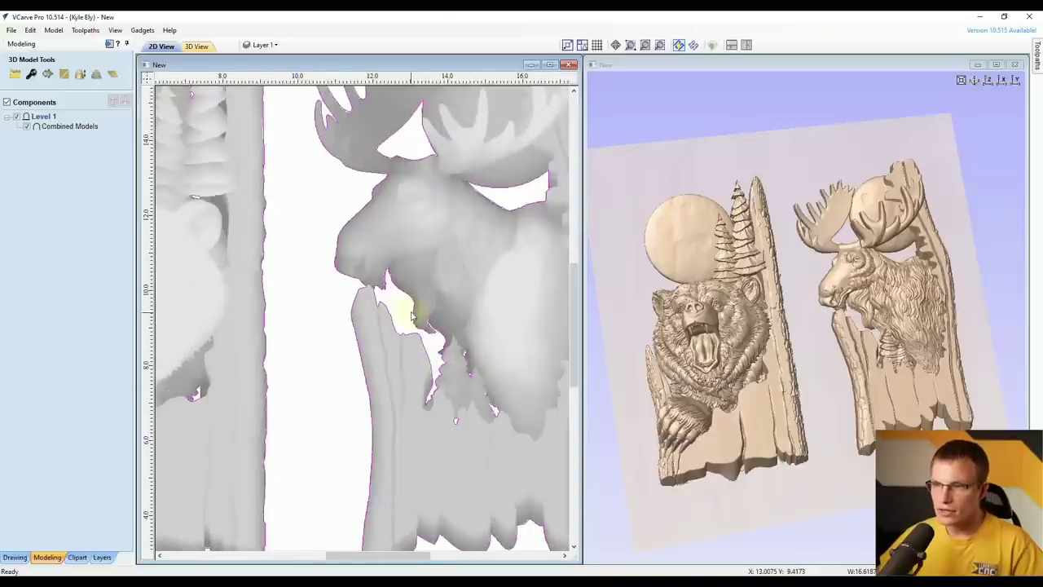
scroll(419, 302, "down", 2)
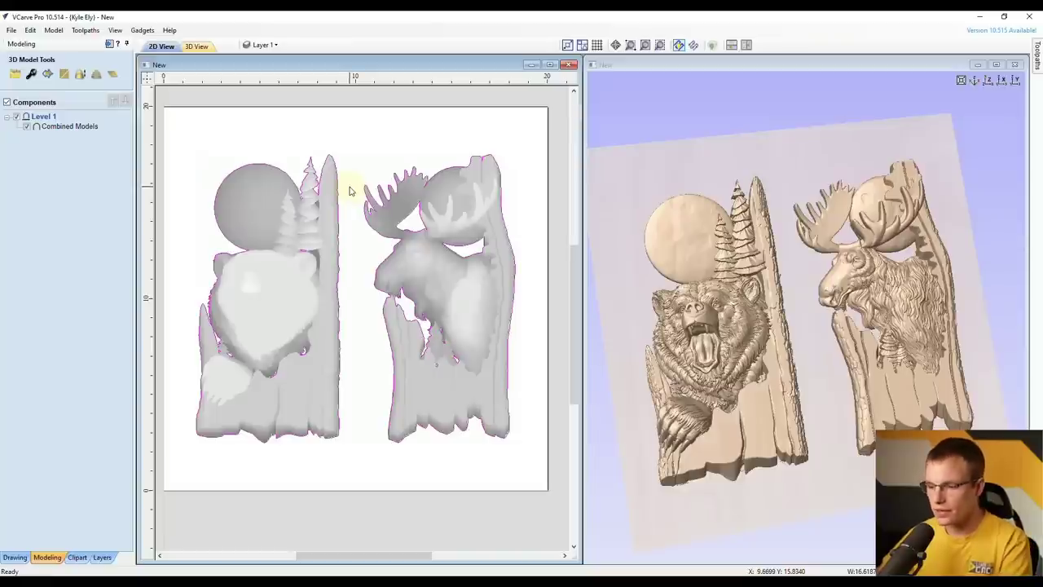
Ungroup the boundary vectors and select only those outlining the elk
key("u")
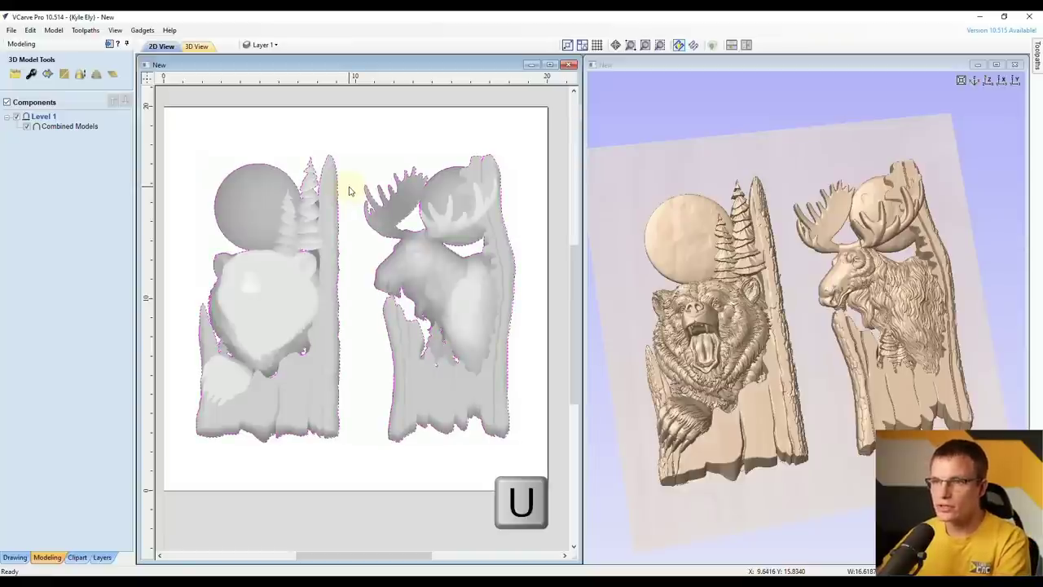
left_click(383, 163)
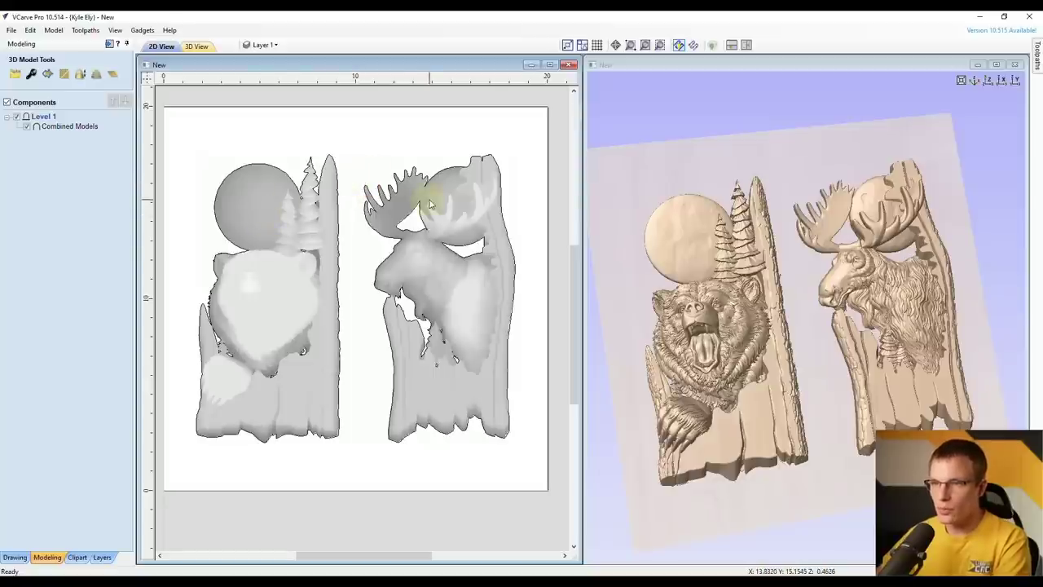
left_click_drag(357, 471, 535, 137)
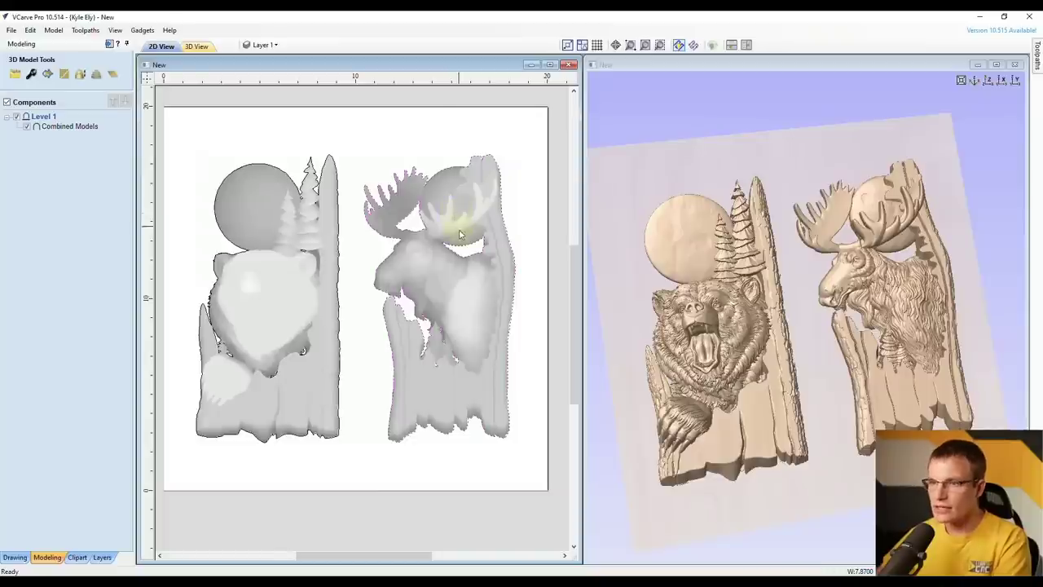
Group the selected elk boundary vectors and the bear boundary vectors as two separate groups, and deselect everything
key("g")
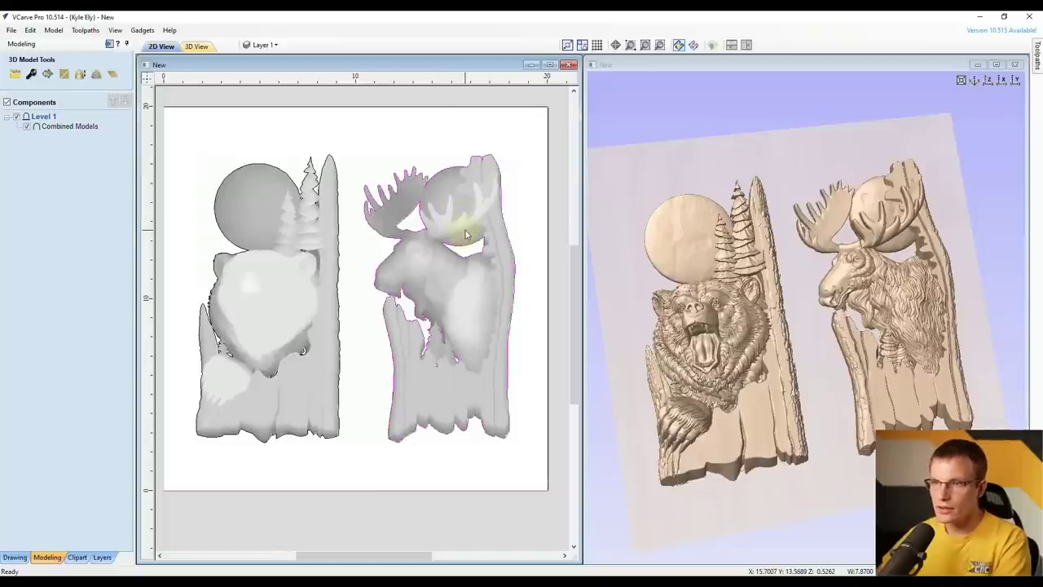
left_click_drag(184, 459, 356, 136)
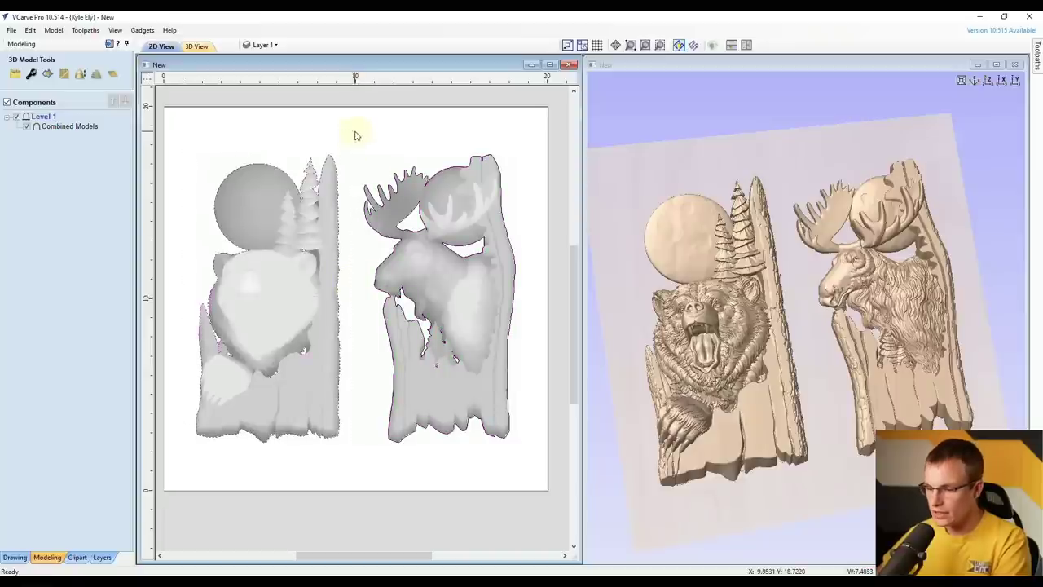
key("g")
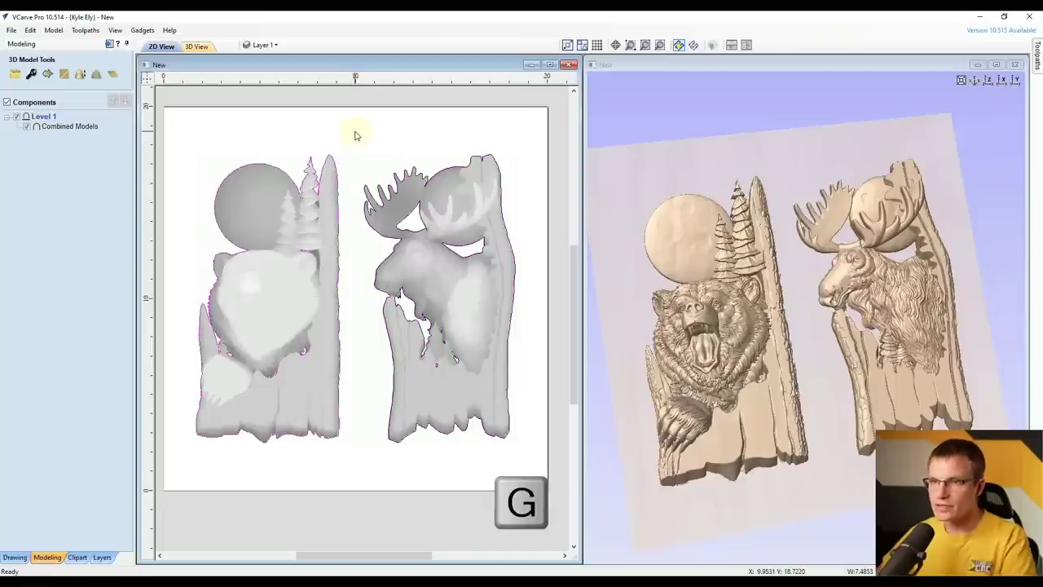
left_click(366, 187)
left_click(338, 179)
left_click(355, 152)
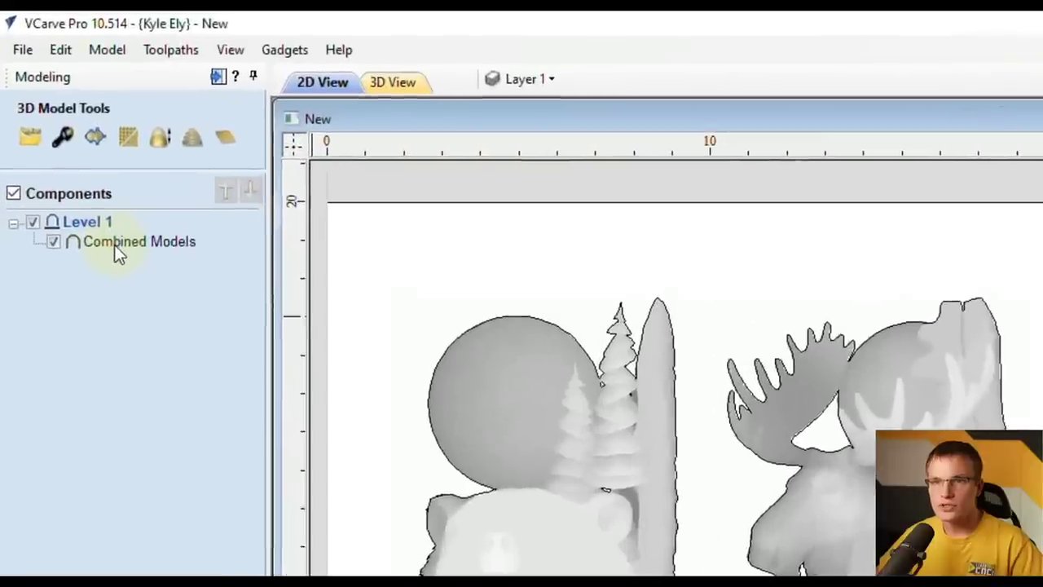
Duplicate the Combined Models component, and hide and reshow the copy to compare the relief in 3D
mouse_move(115, 245)
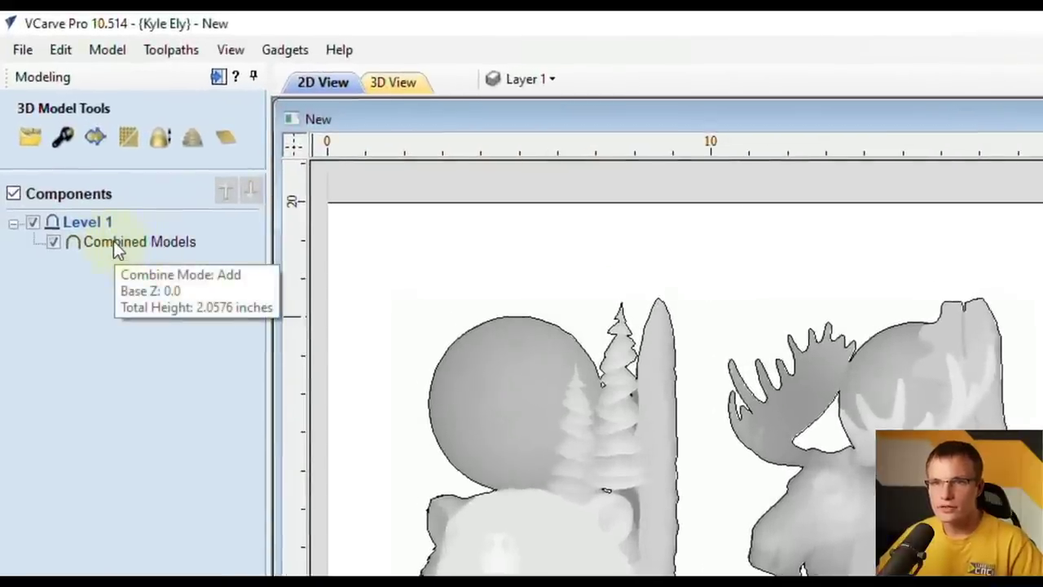
right_click(114, 243)
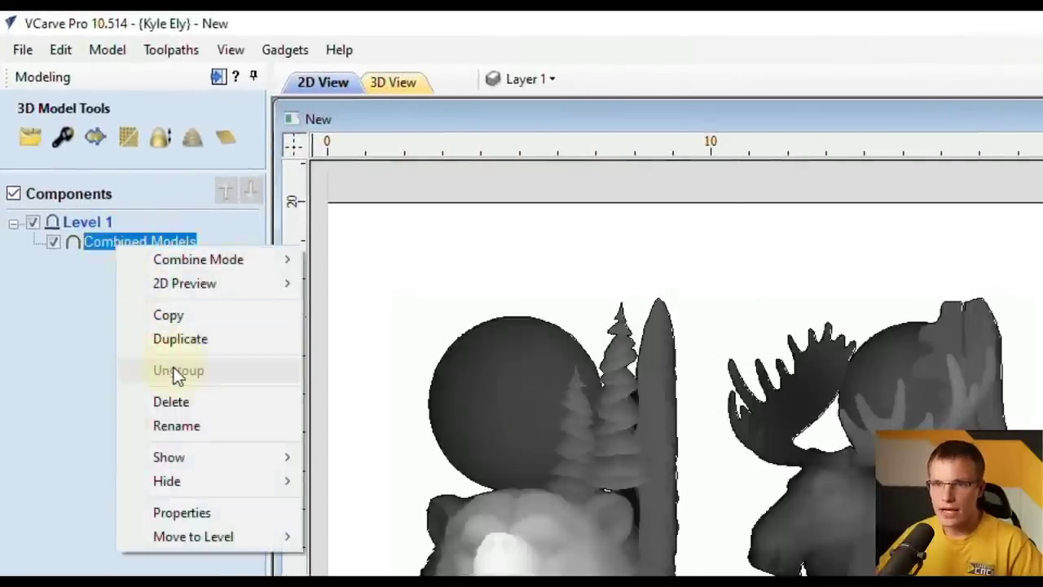
left_click(177, 339)
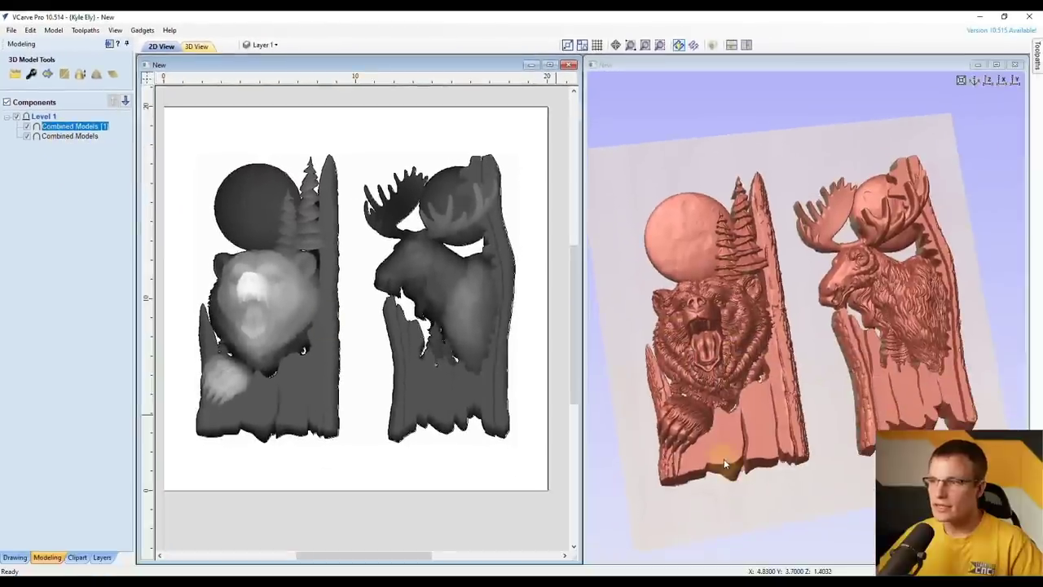
left_click_drag(725, 464, 758, 326)
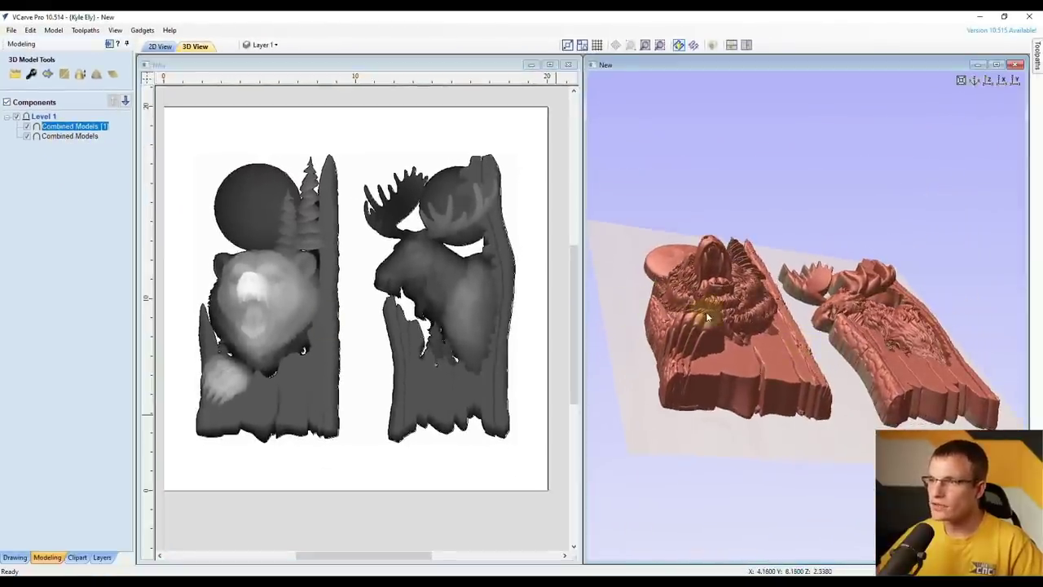
left_click(28, 128)
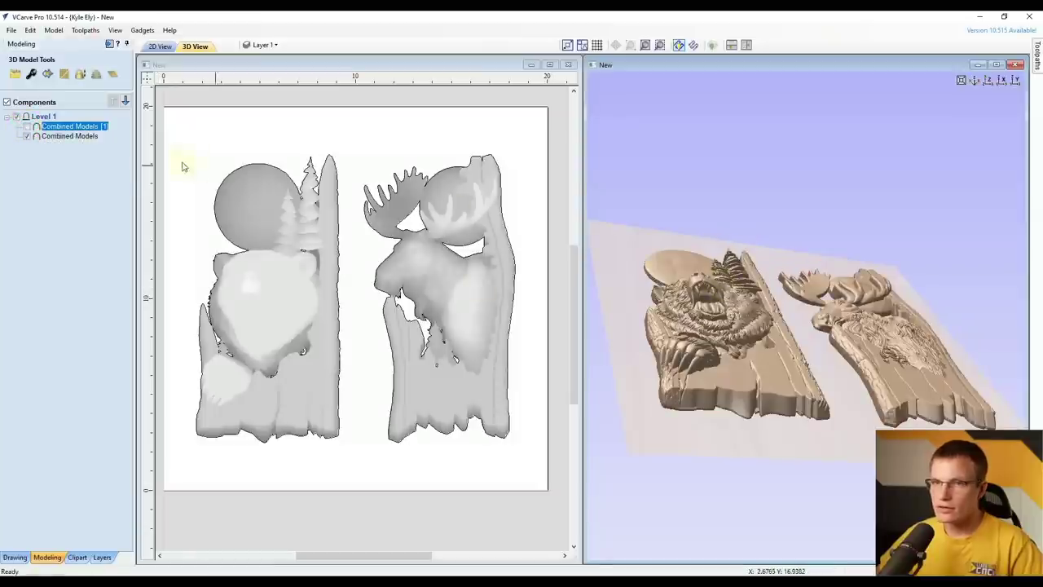
left_click(27, 128)
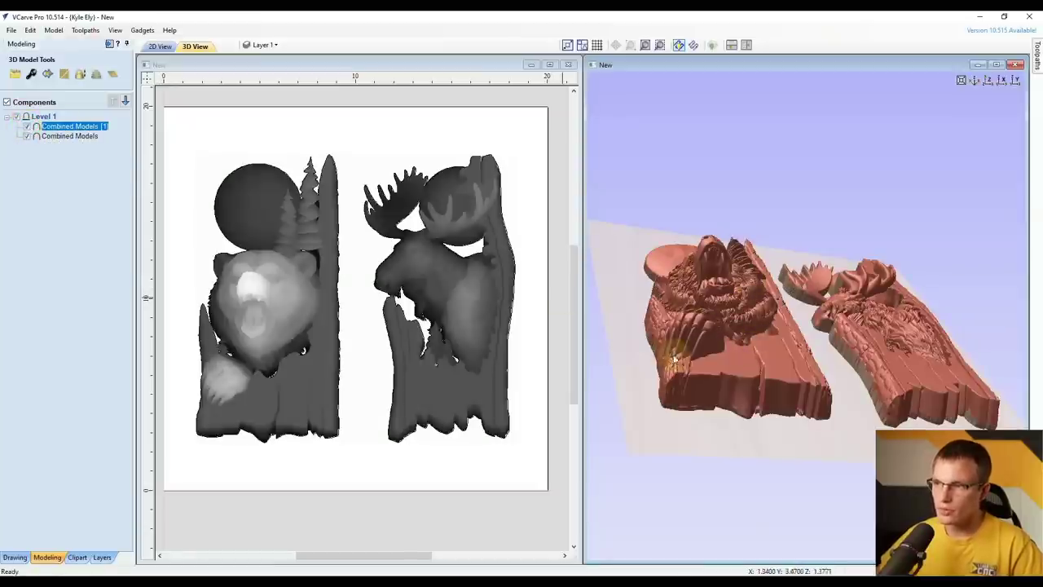
left_click_drag(666, 319, 764, 375)
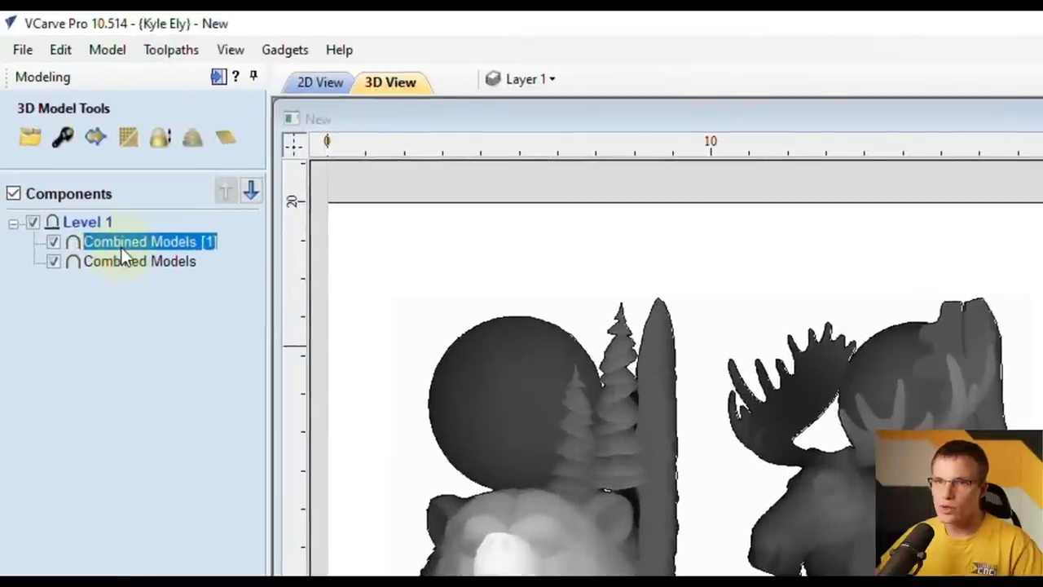
Insert a new component level and move the duplicated Combined Models component into it
mouse_move(72, 157)
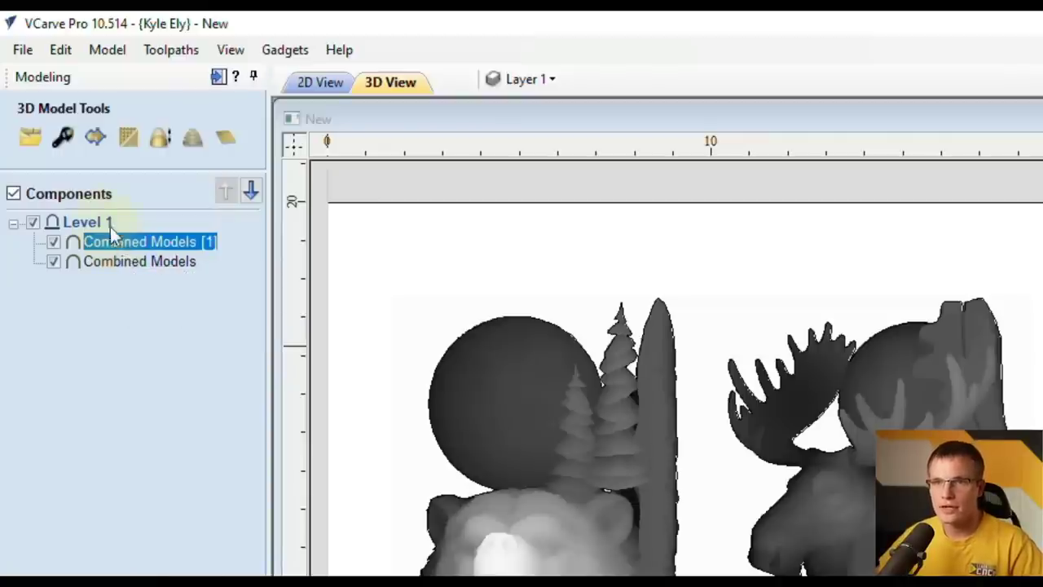
right_click(81, 221)
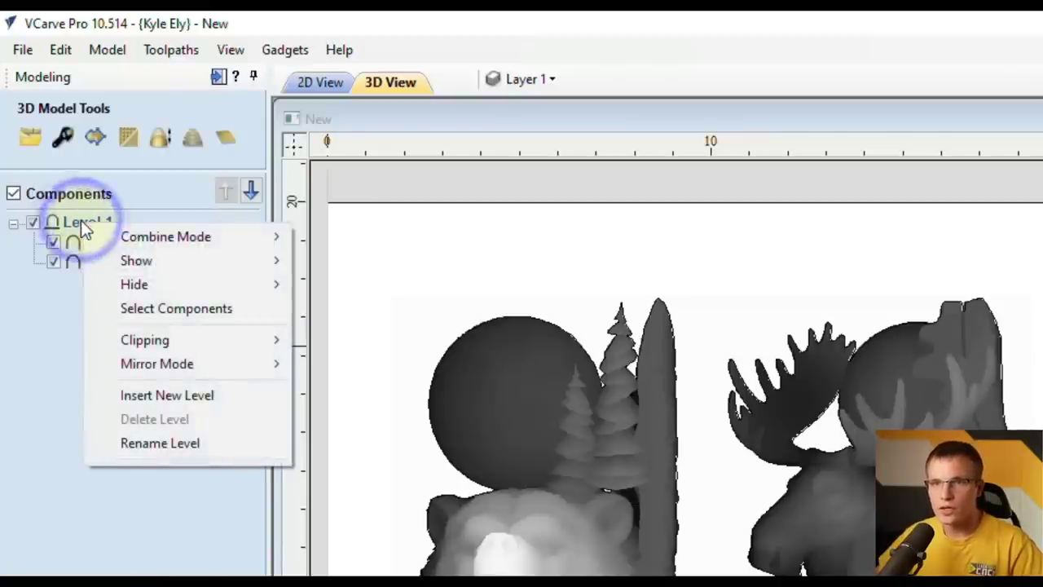
left_click(158, 398)
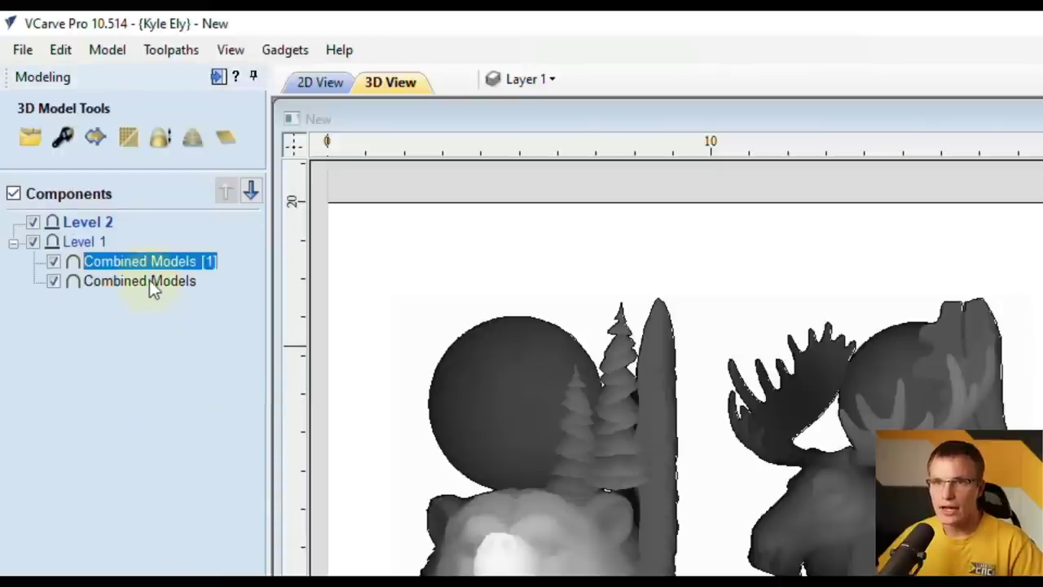
left_click_drag(115, 266, 131, 233)
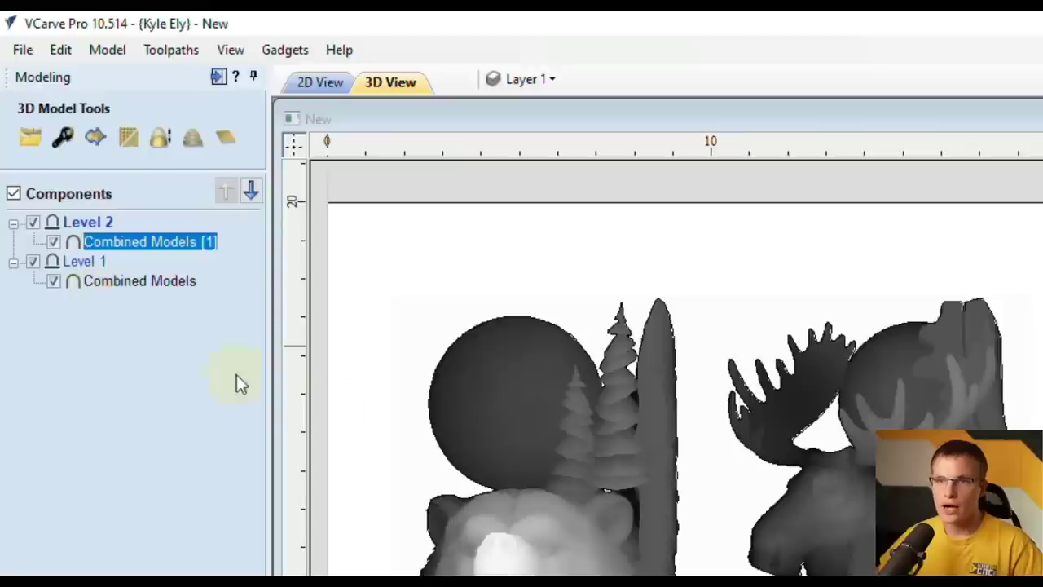
Rename both the new level and the duplicated component inside it as Moose
right_click(96, 219)
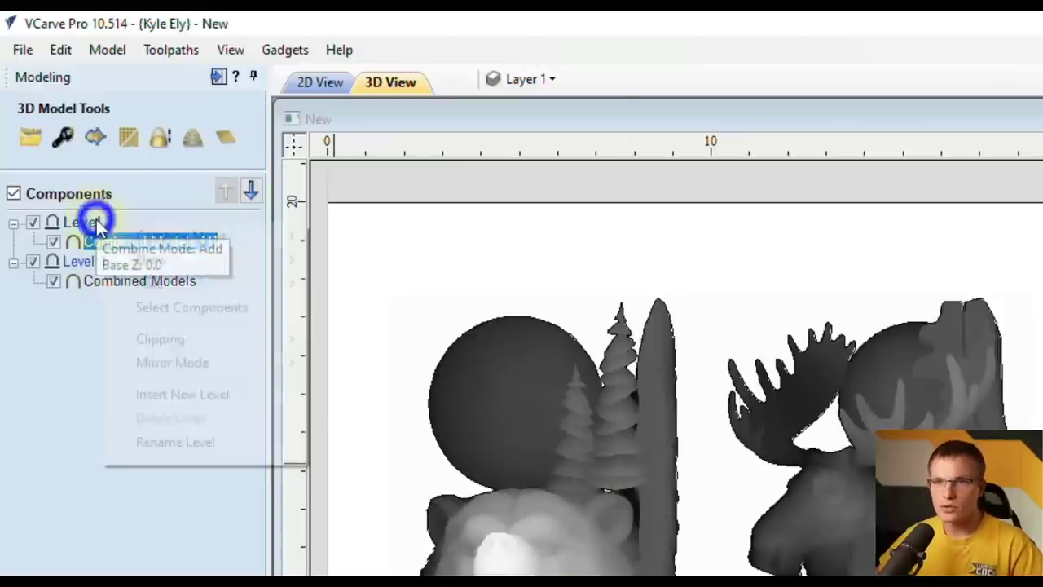
left_click(155, 441)
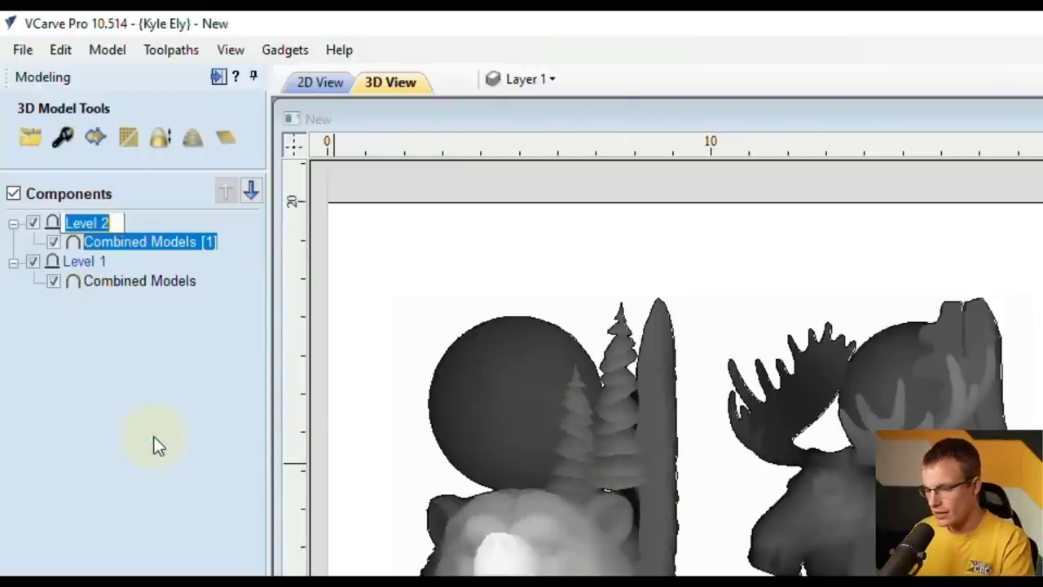
type("Moose")
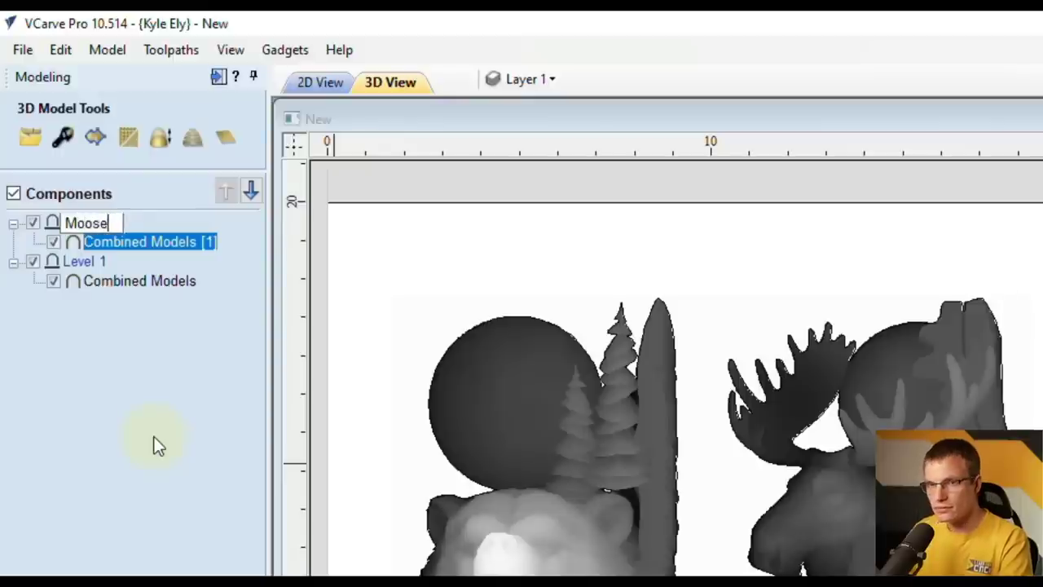
key("Return")
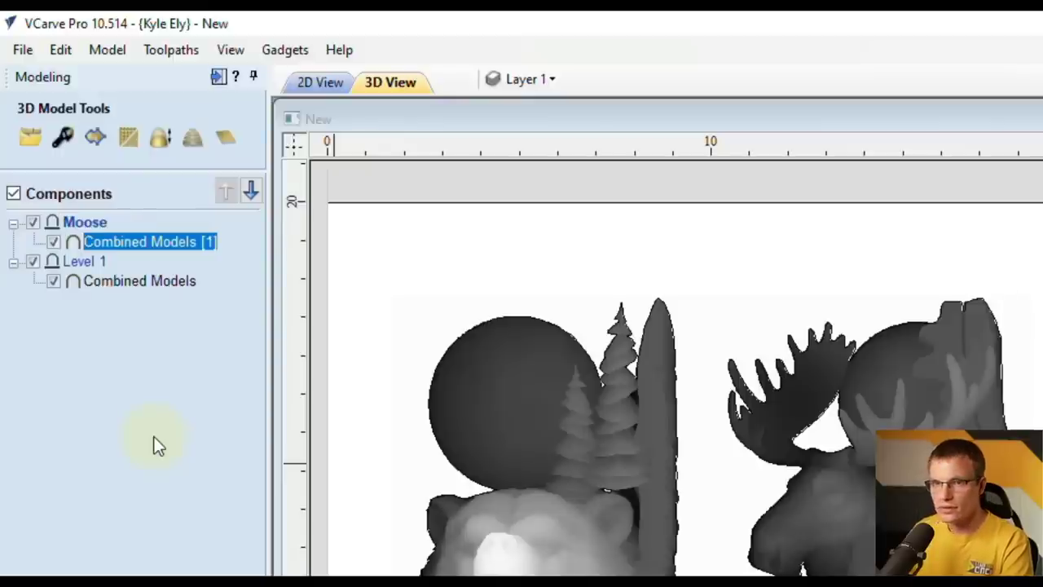
right_click(136, 247)
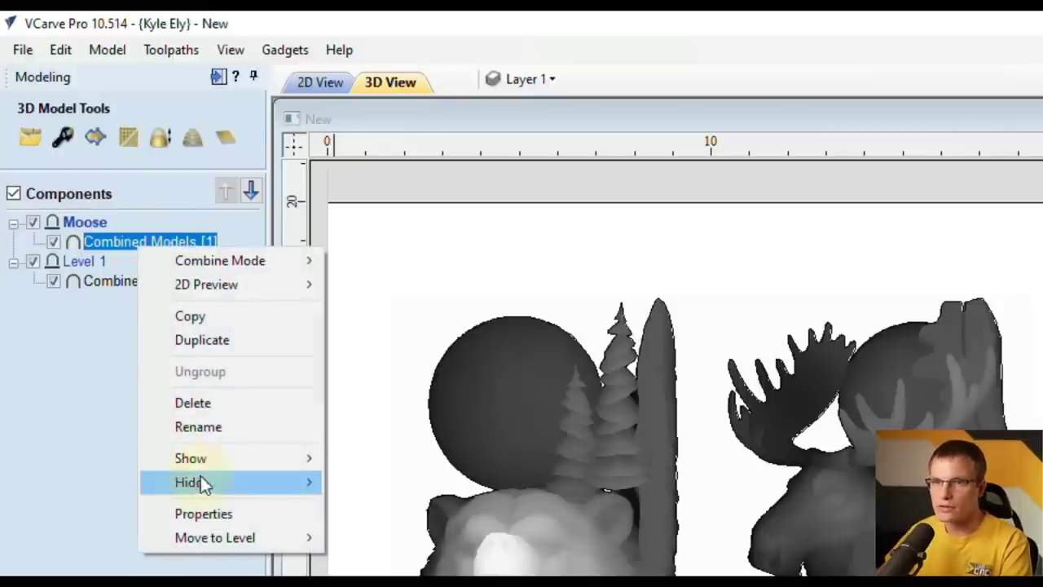
left_click(201, 430)
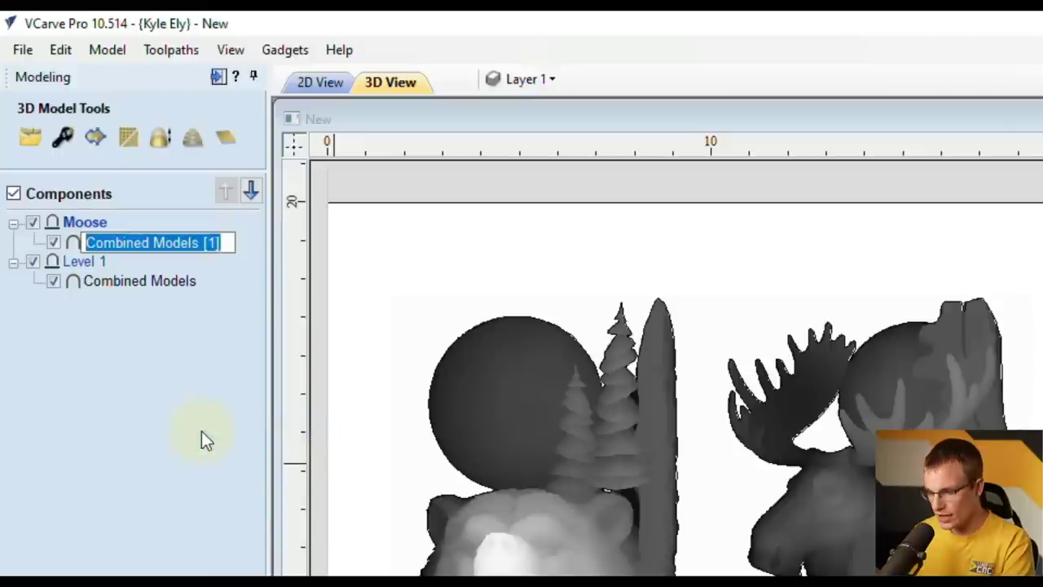
type("Moose")
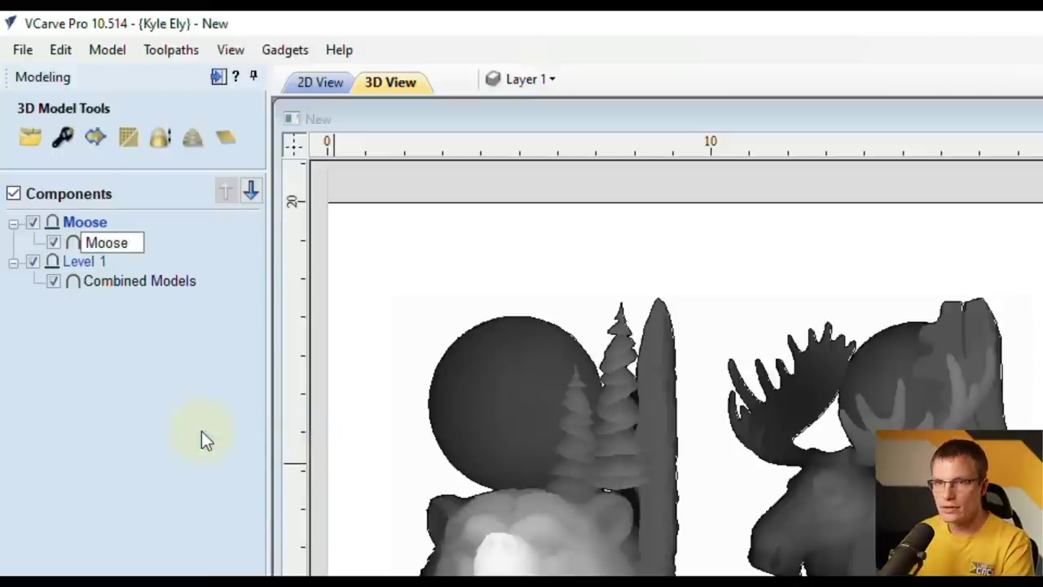
key("Return")
Rename both Level 1 and its Combined Models component as Bear, and deselect the component
right_click(87, 272)
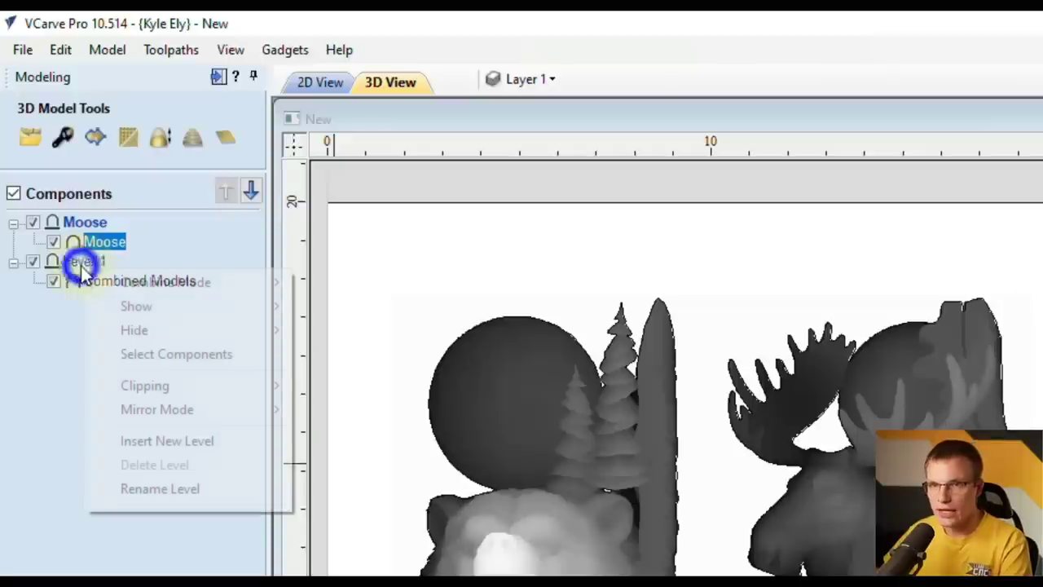
left_click(147, 488)
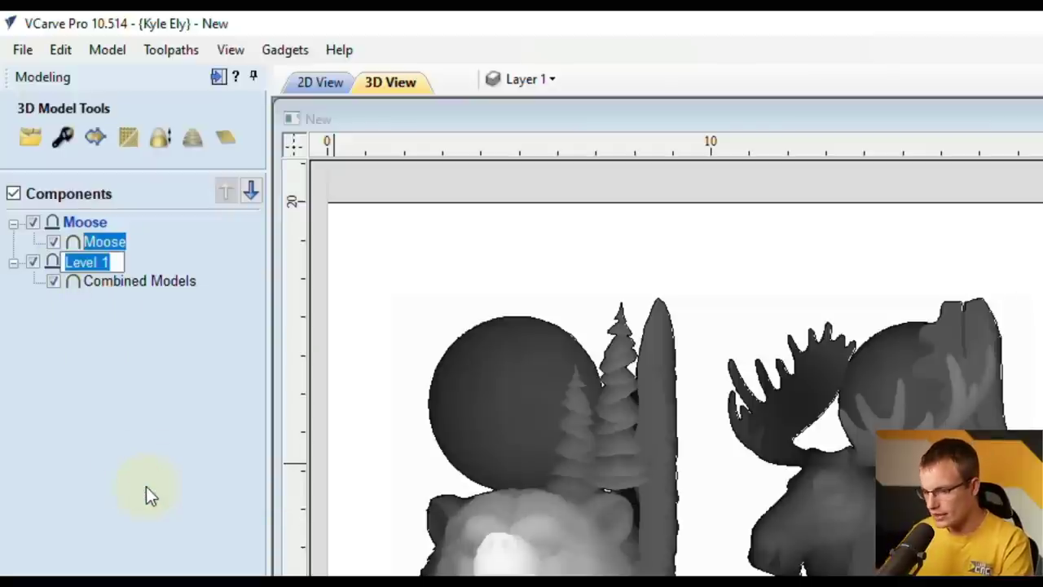
type("Bear")
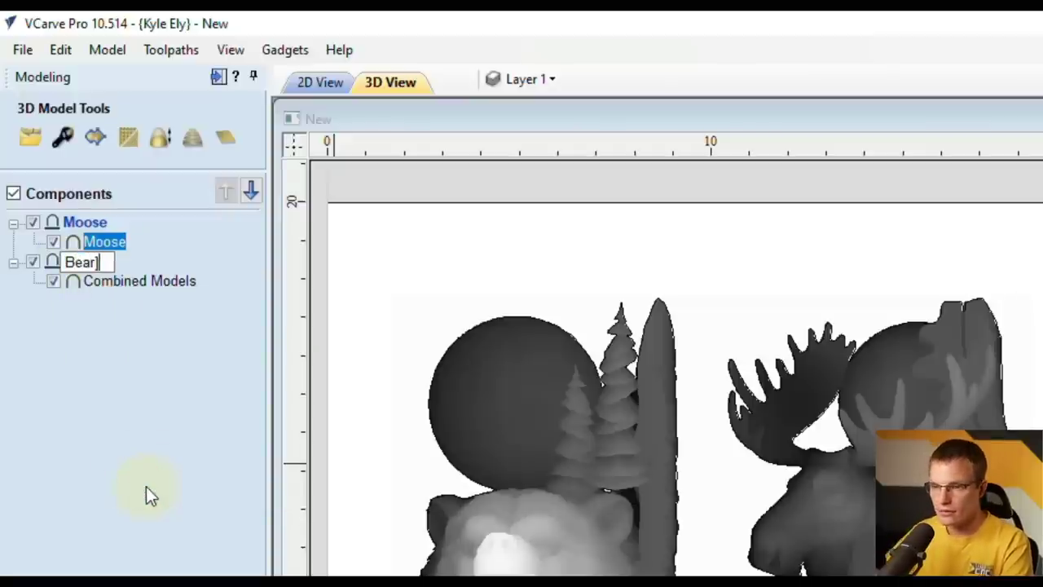
key("Return")
right_click(98, 285)
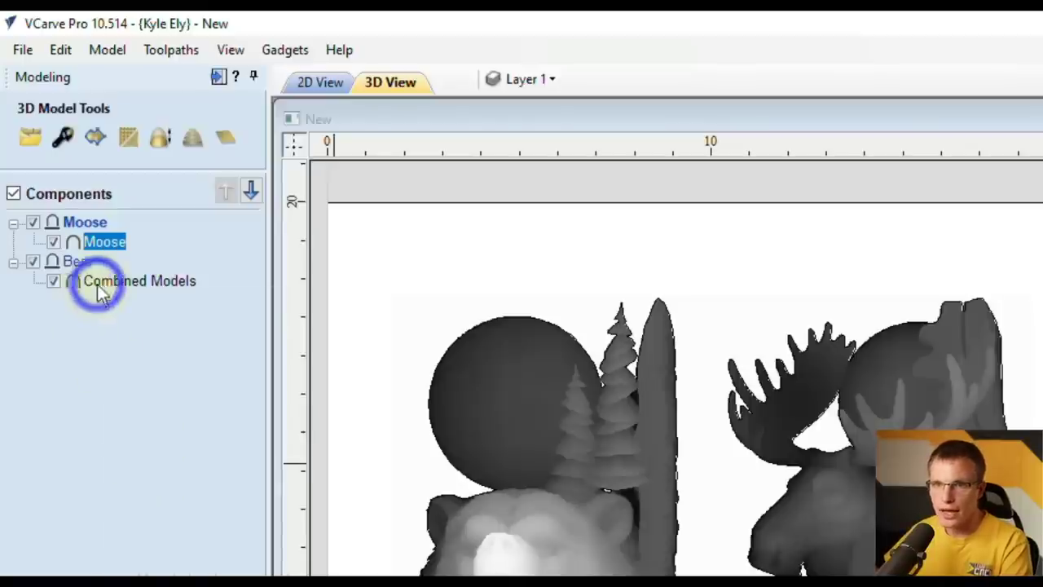
left_click(172, 467)
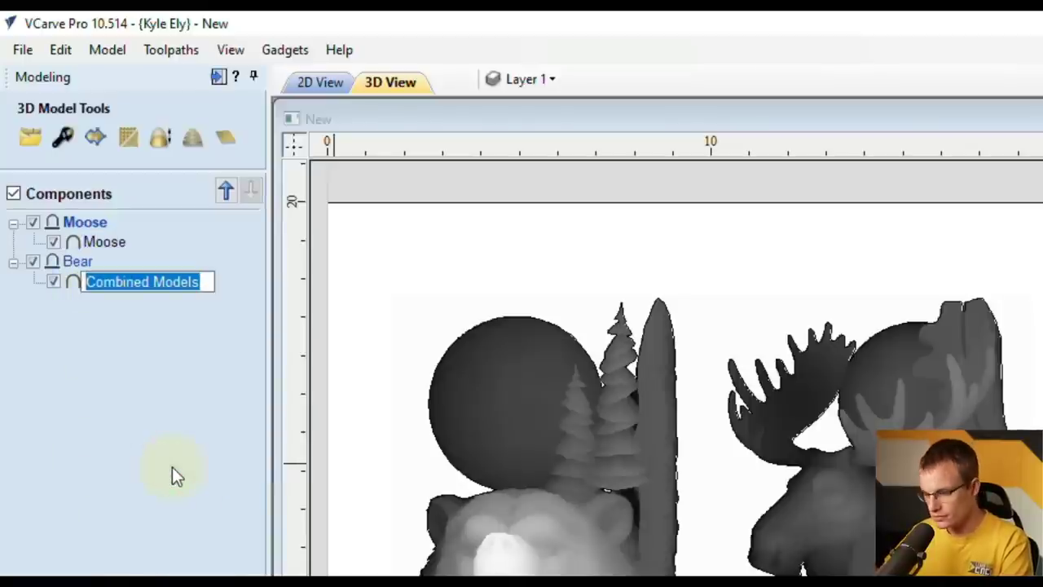
type("Bear")
key("Return")
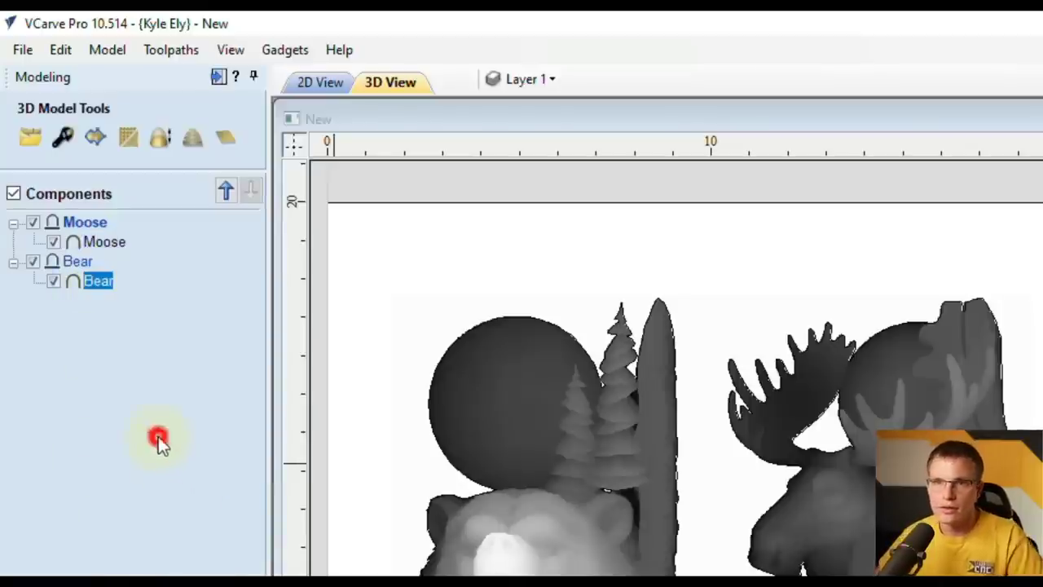
left_click(158, 436)
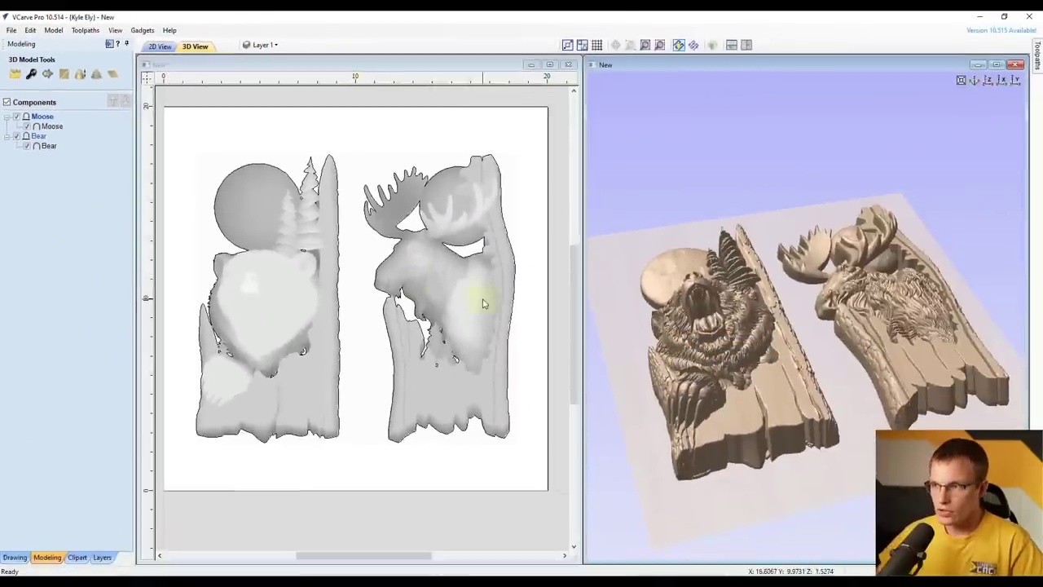
Hide and reshow the Moose level to compare the relief, and clip the Bear level to the bear's grouped boundary vectors
left_click_drag(848, 339, 824, 312)
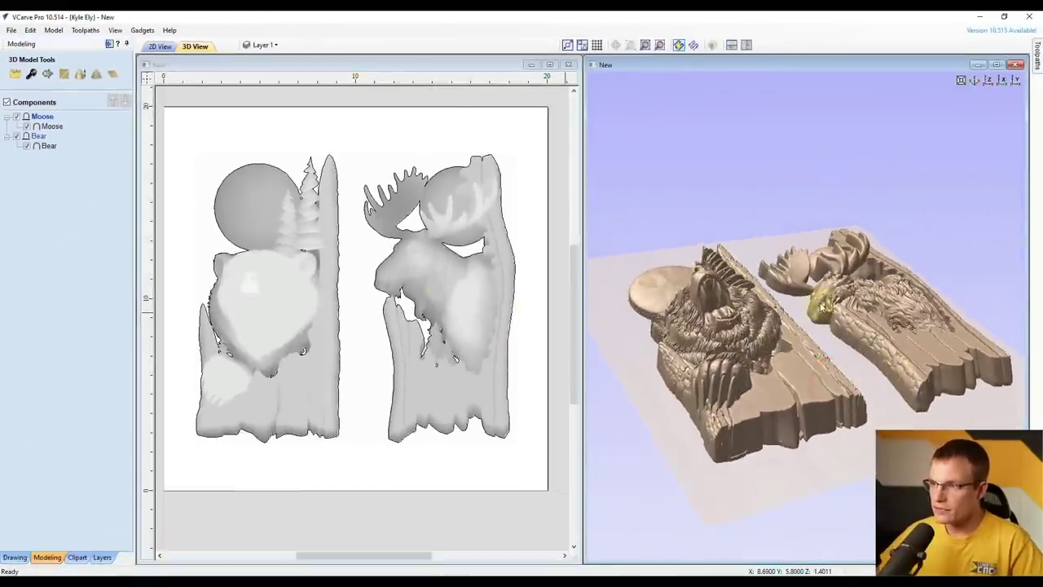
left_click(18, 119)
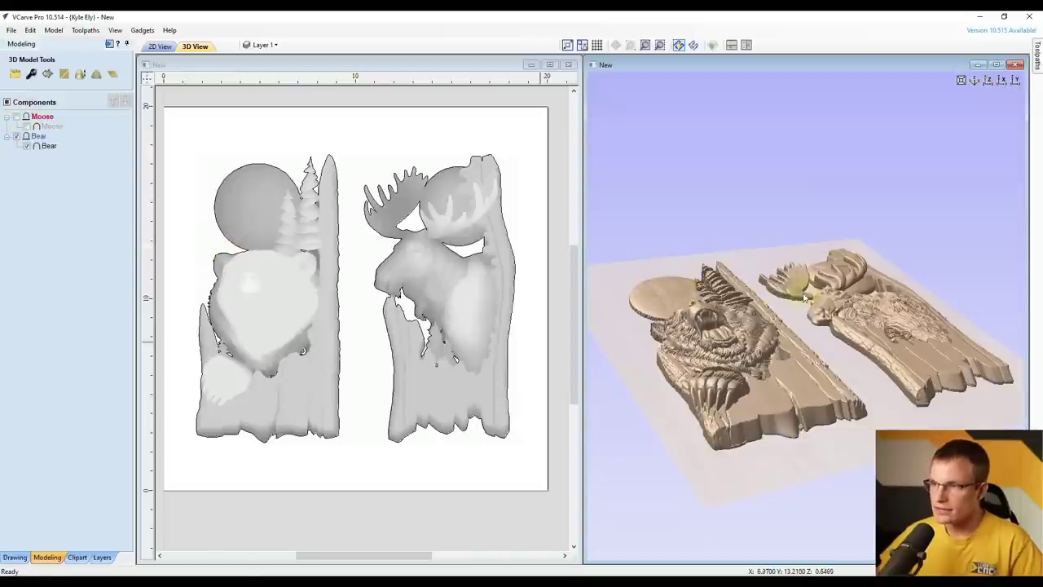
left_click(16, 116)
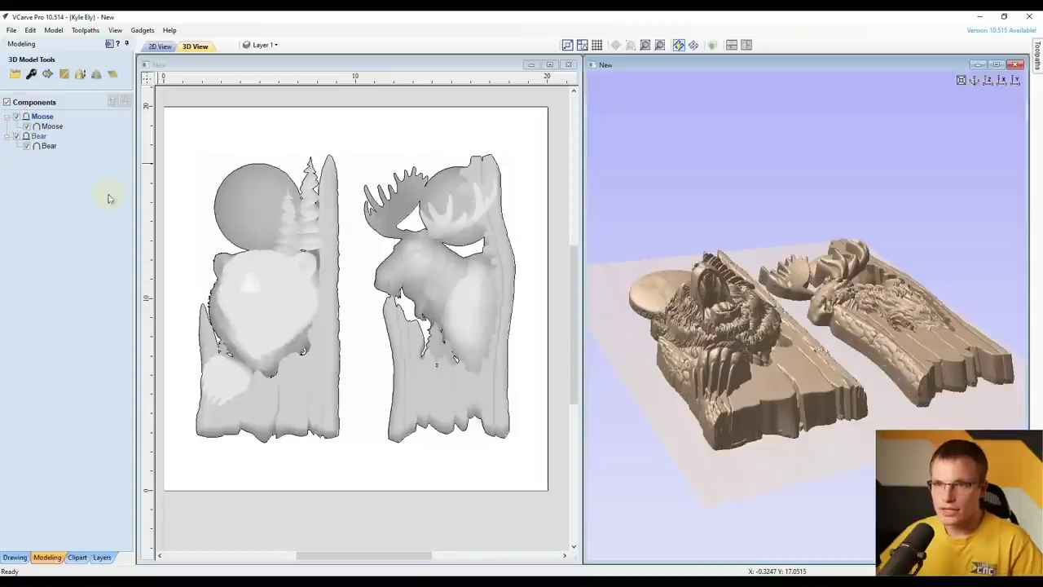
left_click(275, 169)
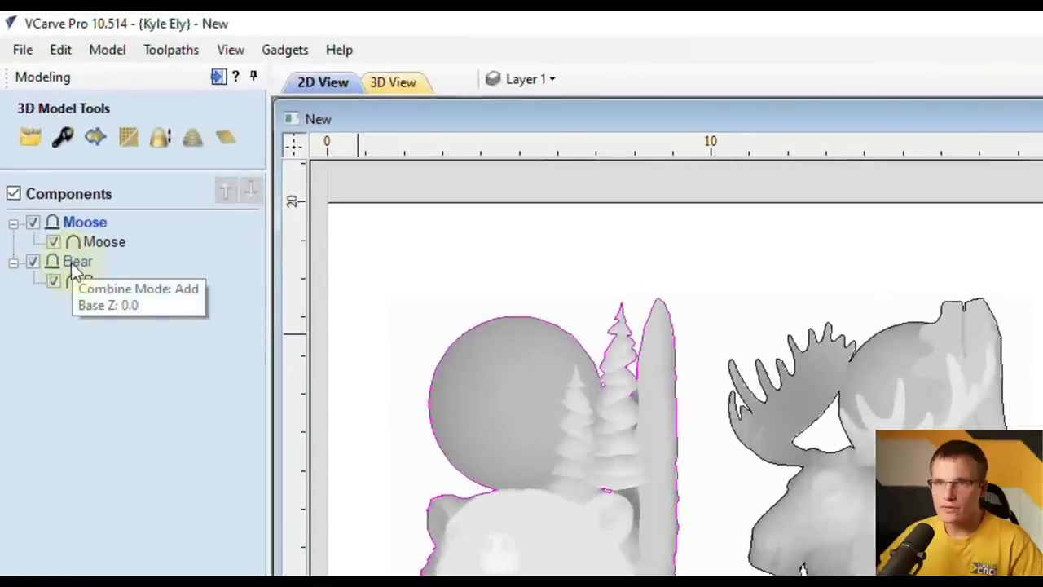
right_click(74, 268)
mouse_move(120, 391)
left_click(321, 386)
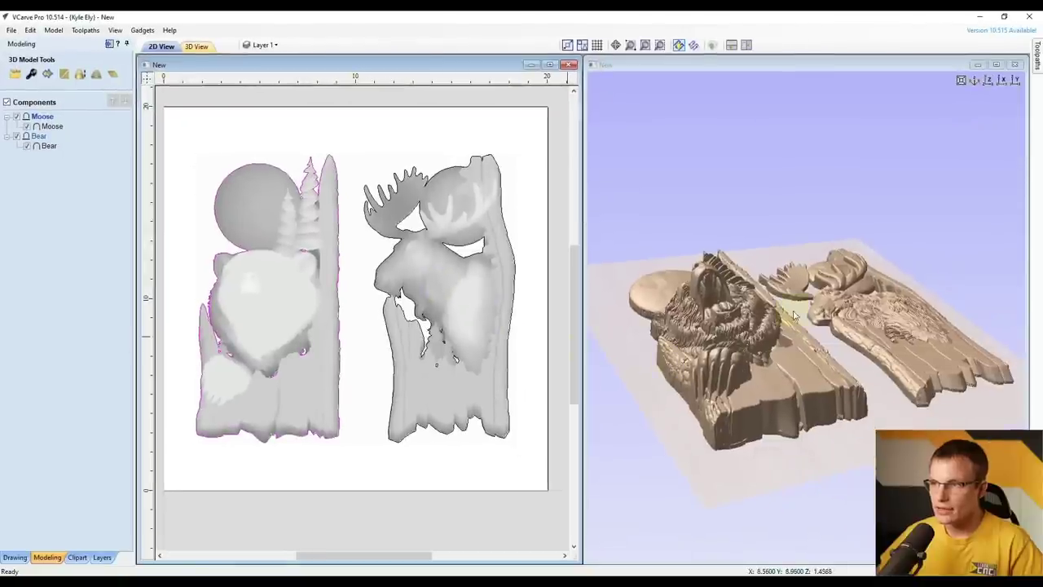
left_click_drag(820, 310, 864, 308)
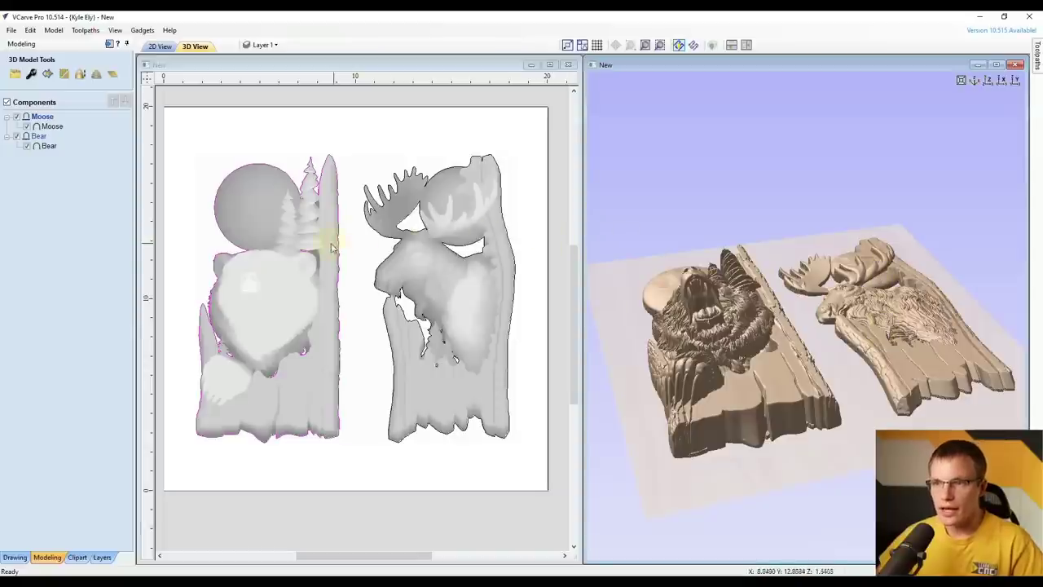
Select the moose's grouped boundary vectors and apply them as clipping to the Moose level
left_click(414, 216)
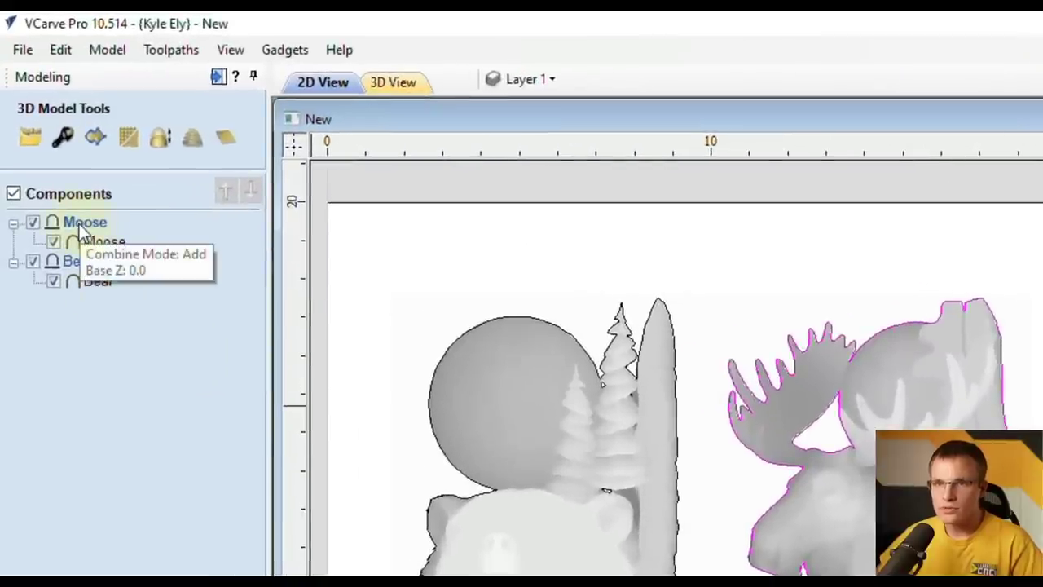
right_click(69, 197)
left_click(123, 352)
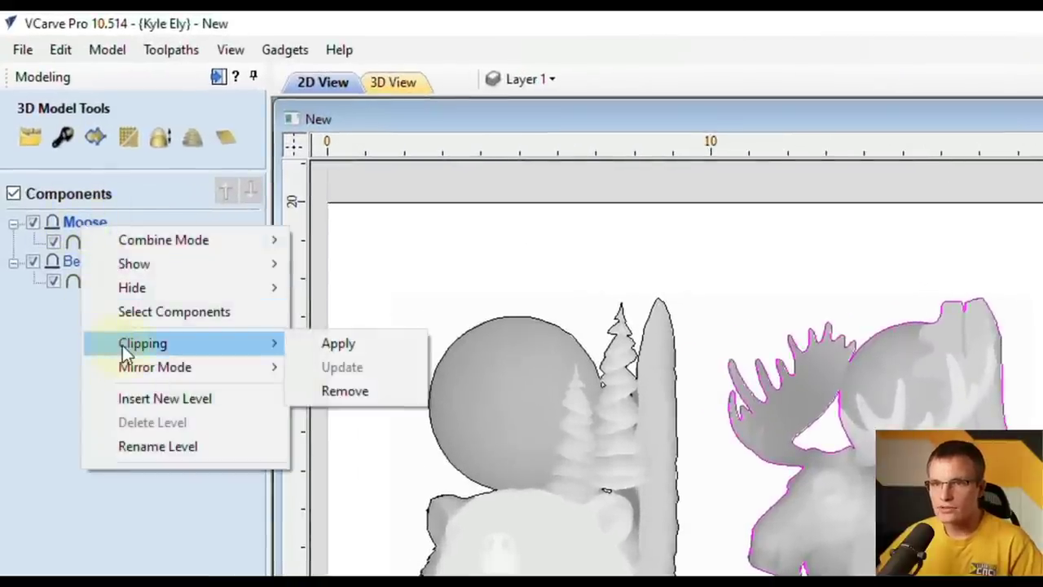
left_click(321, 345)
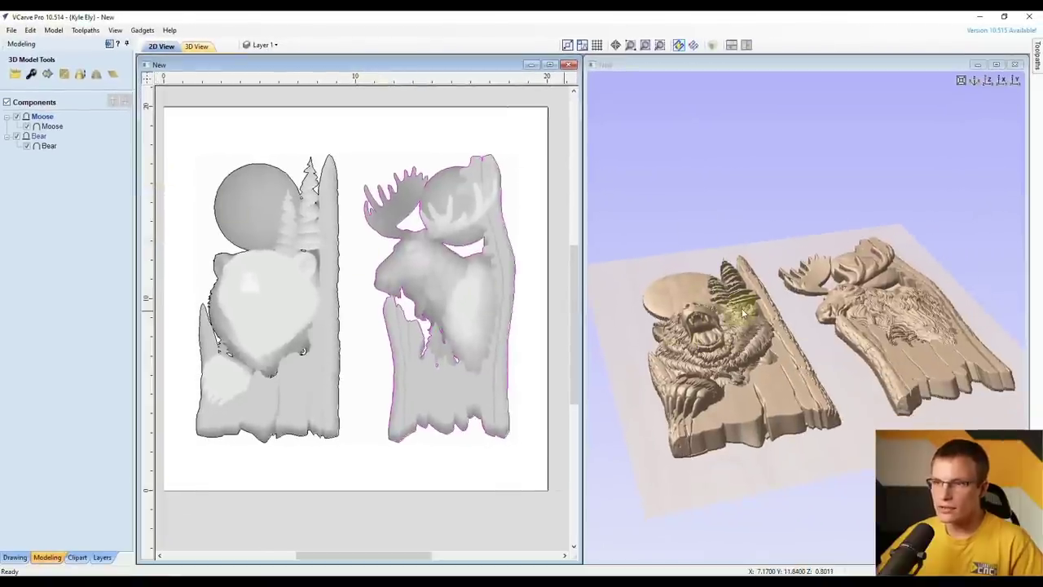
Select the Moose and Bear components in turn to check which relief each one holds
left_click(52, 128)
left_click(48, 145)
left_click(52, 127)
left_click(60, 201)
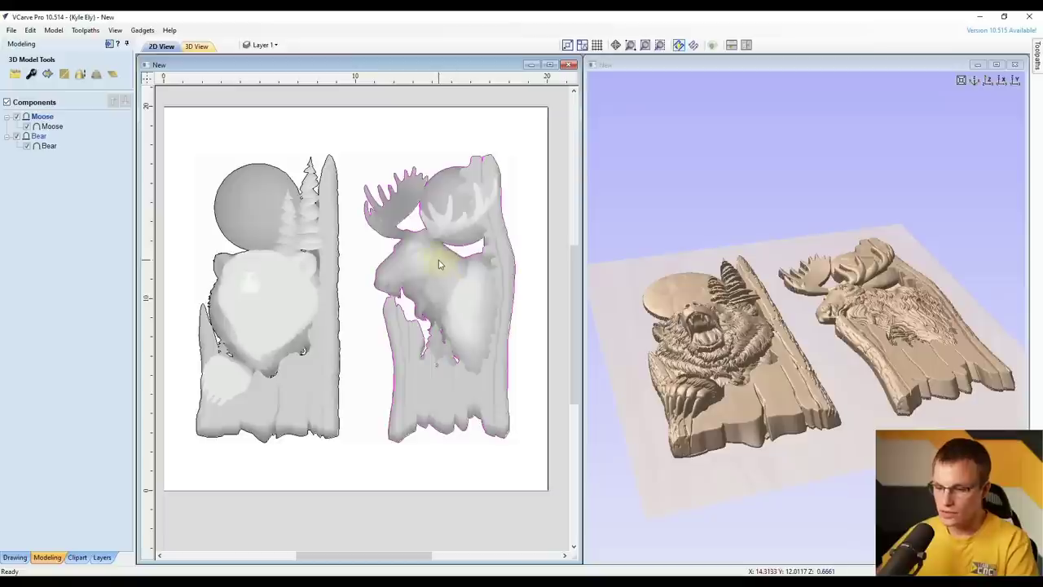
left_click(447, 215)
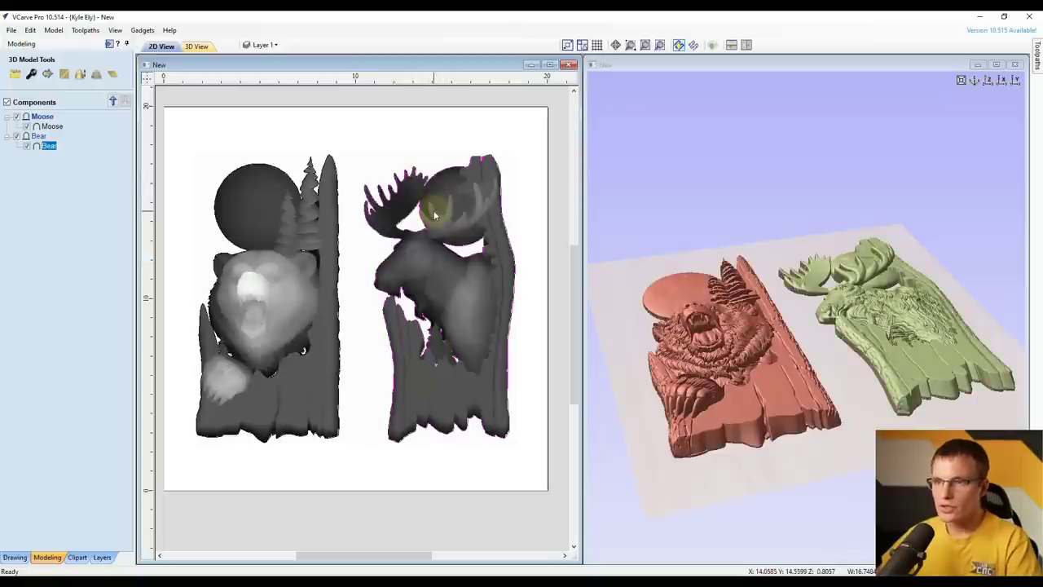
mouse_move(59, 154)
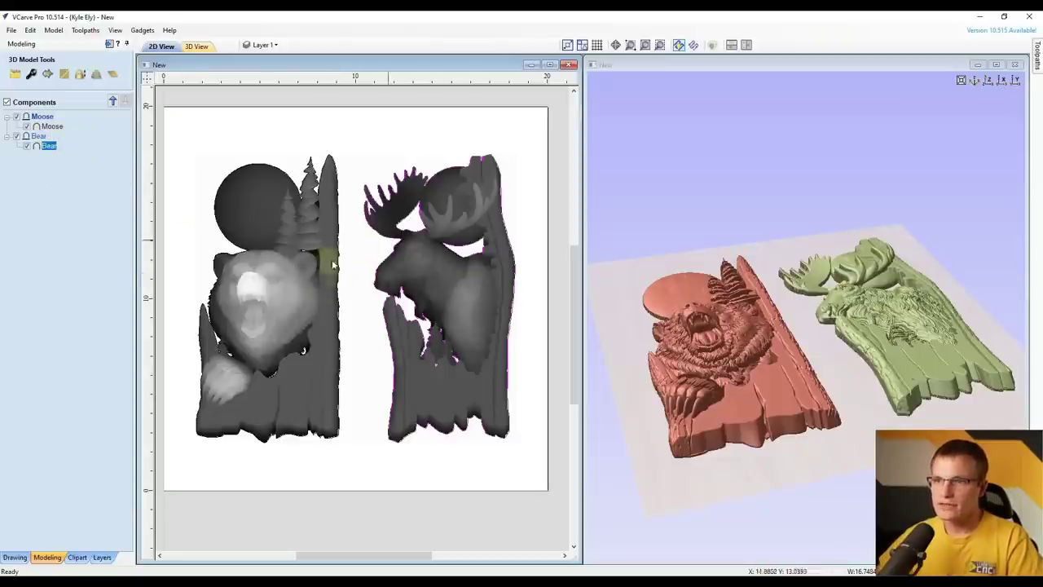
Move the Moose component with its boundary vectors about 2.3 inches toward the bear, and deselect them
left_click(50, 127)
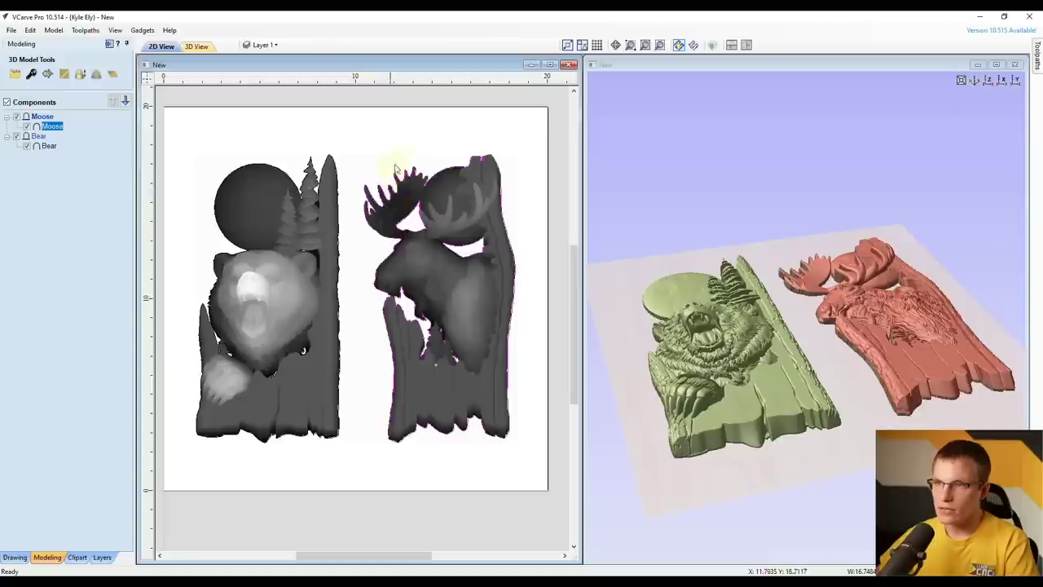
left_click(434, 264)
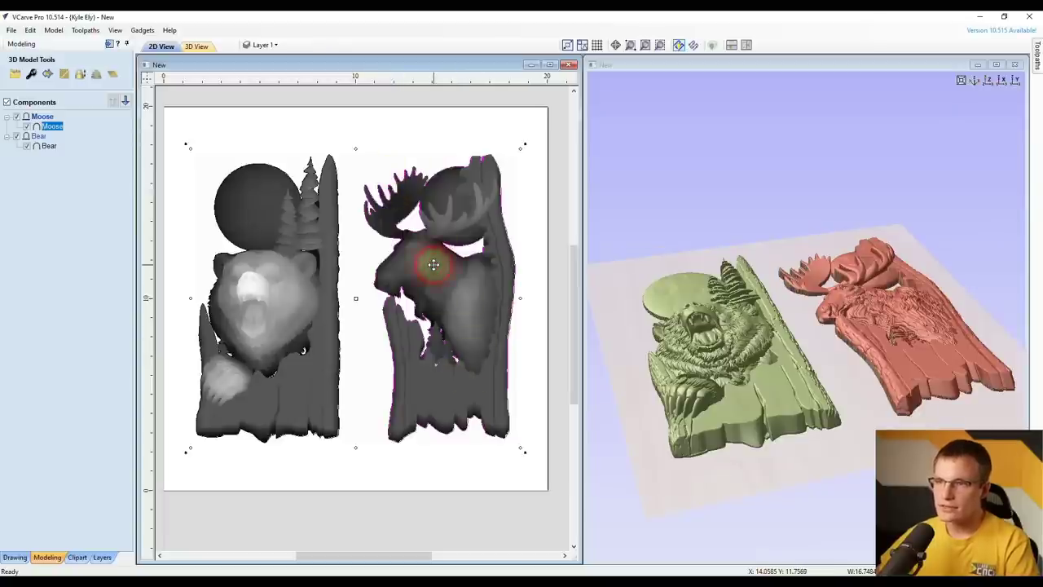
left_click_drag(461, 290, 353, 284)
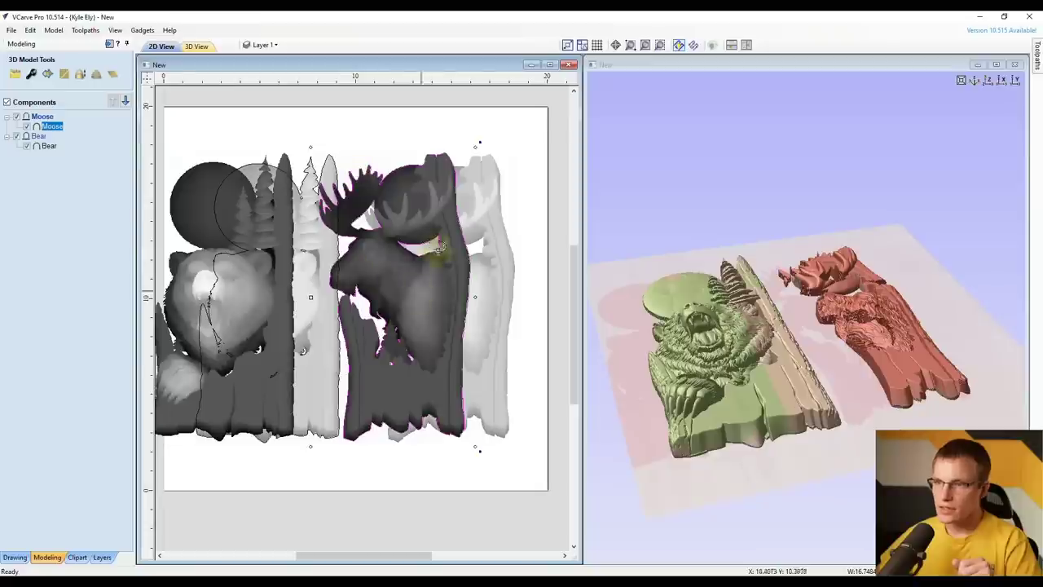
left_click_drag(926, 279, 901, 404)
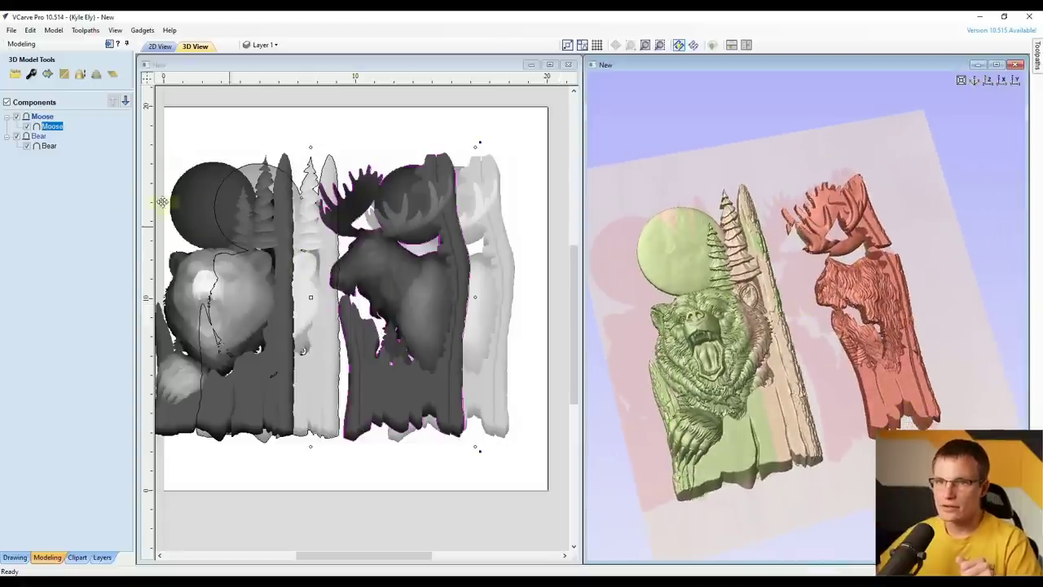
left_click(384, 129)
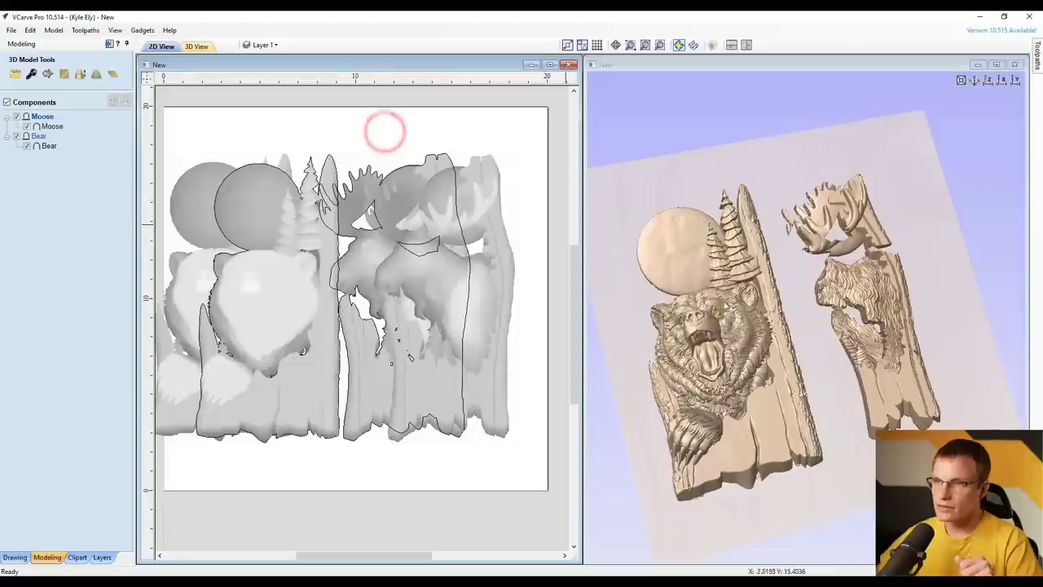
Update the Moose level's clipping to match the shifted position of its boundary vectors
left_click_drag(770, 397, 748, 361)
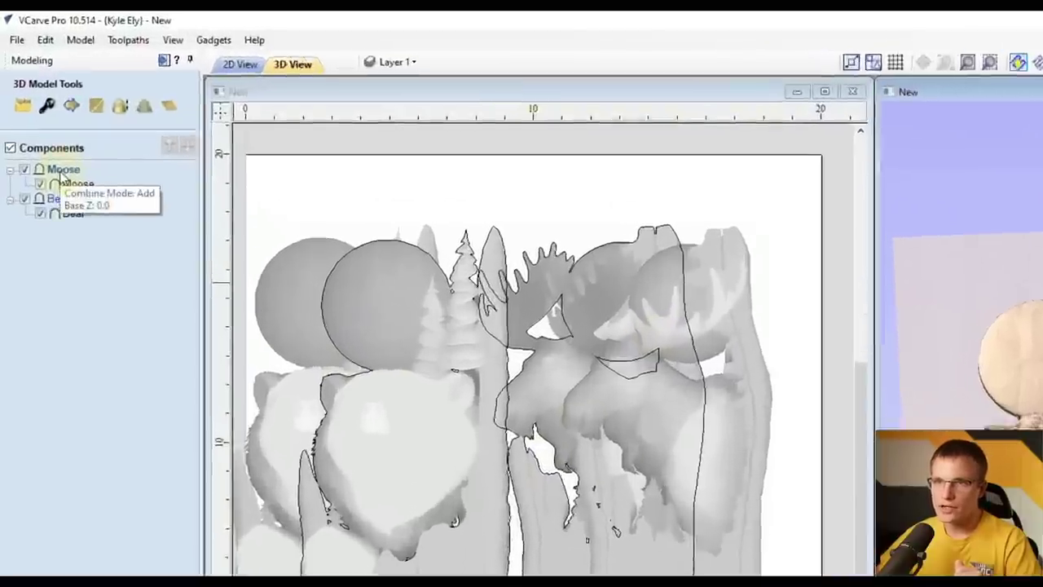
right_click(40, 119)
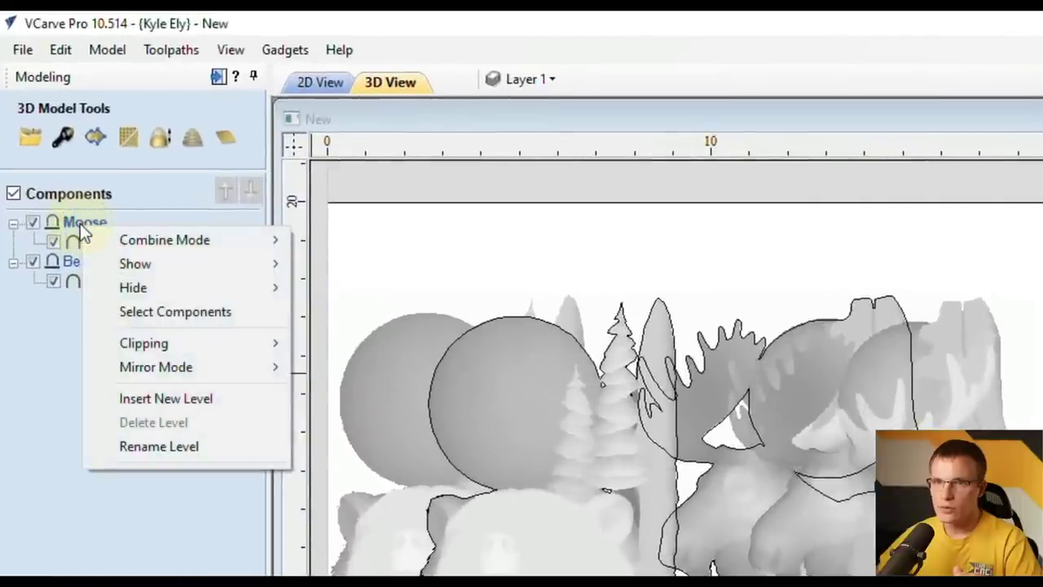
mouse_move(127, 346)
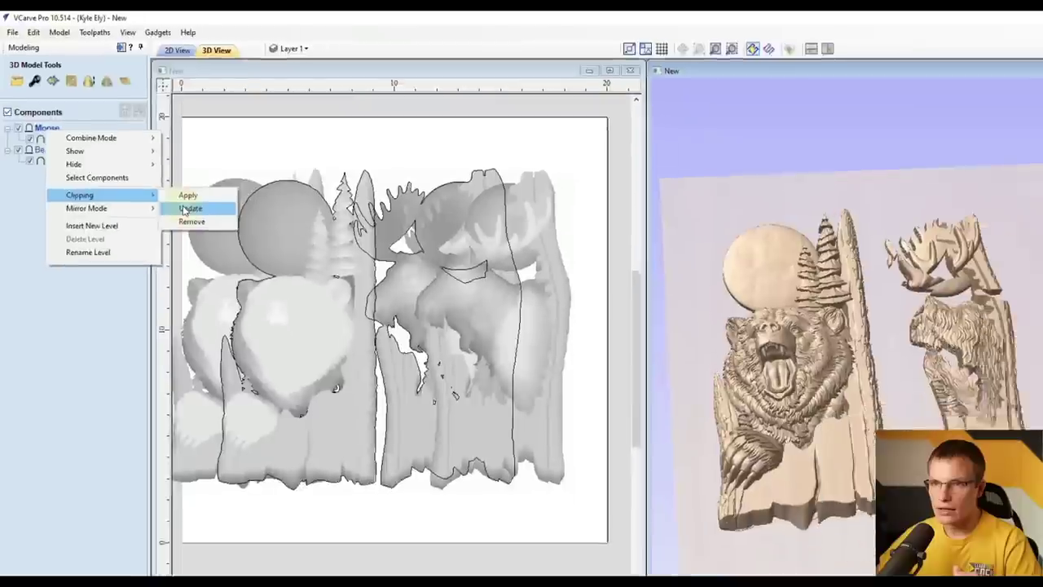
left_click(314, 342)
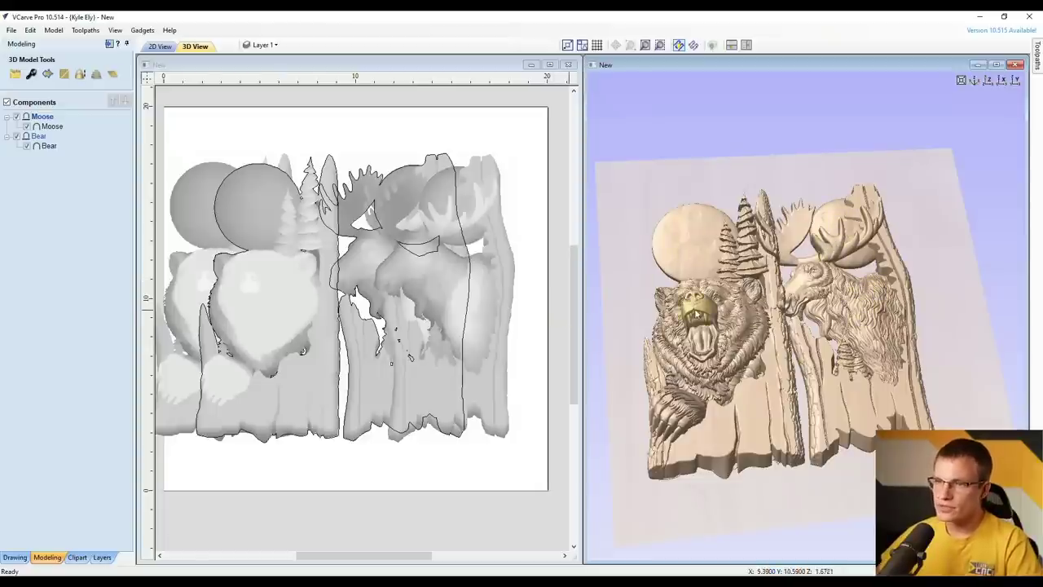
Centre the Moose component and its boundary vectors on the material, and move them up about 11.5 inches, above the bear
left_click(356, 253)
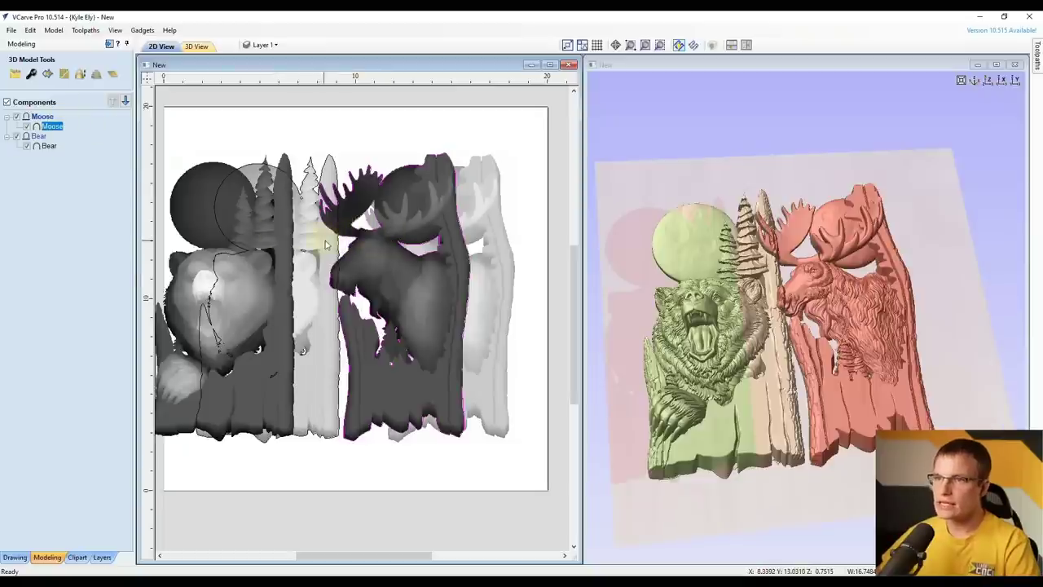
key("F9")
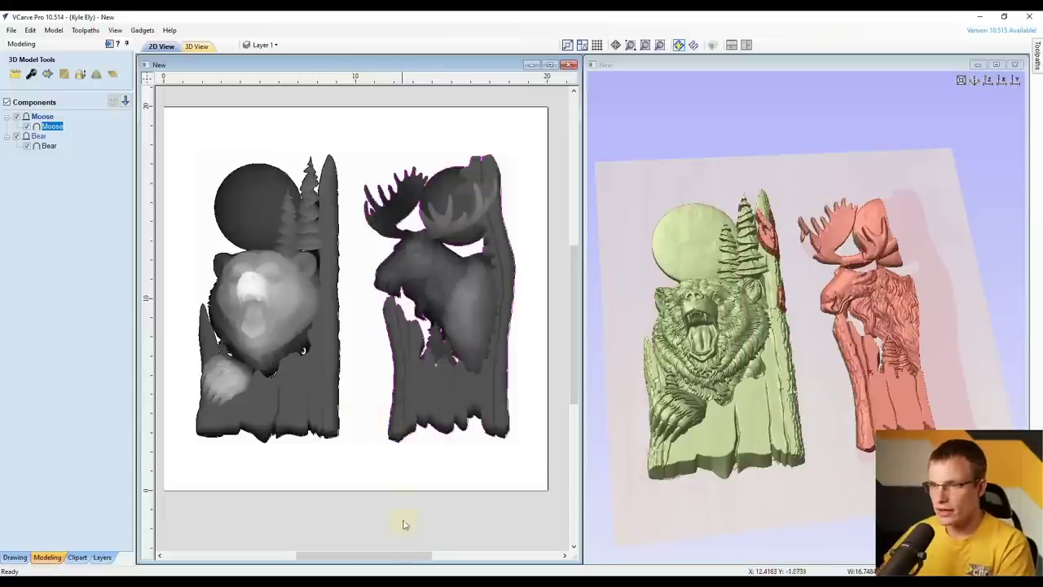
scroll(408, 479, "down", 1)
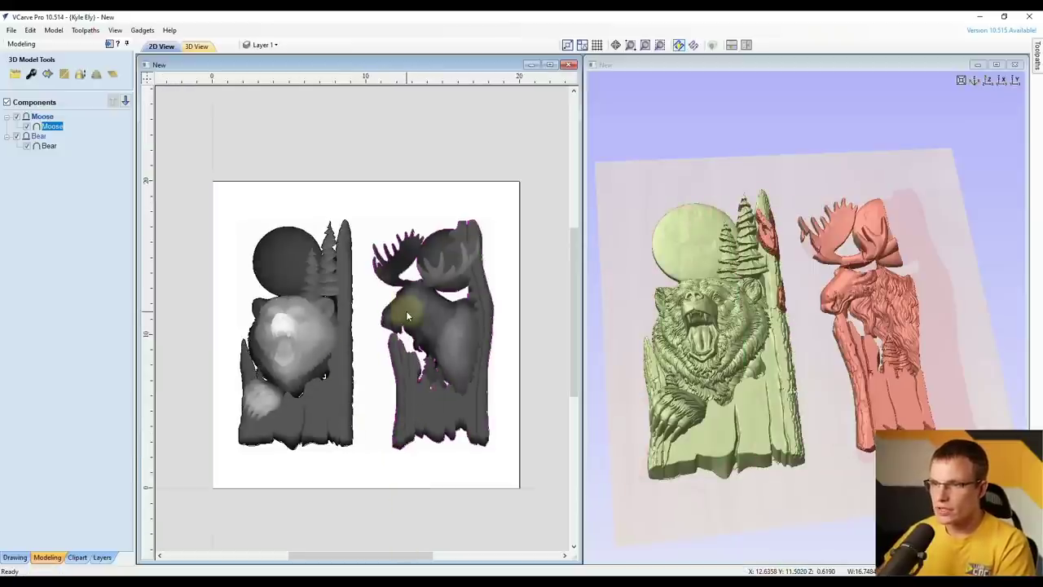
left_click_drag(408, 317, 411, 142)
middle_click_drag(377, 229, 383, 359)
scroll(378, 412, "up", 1)
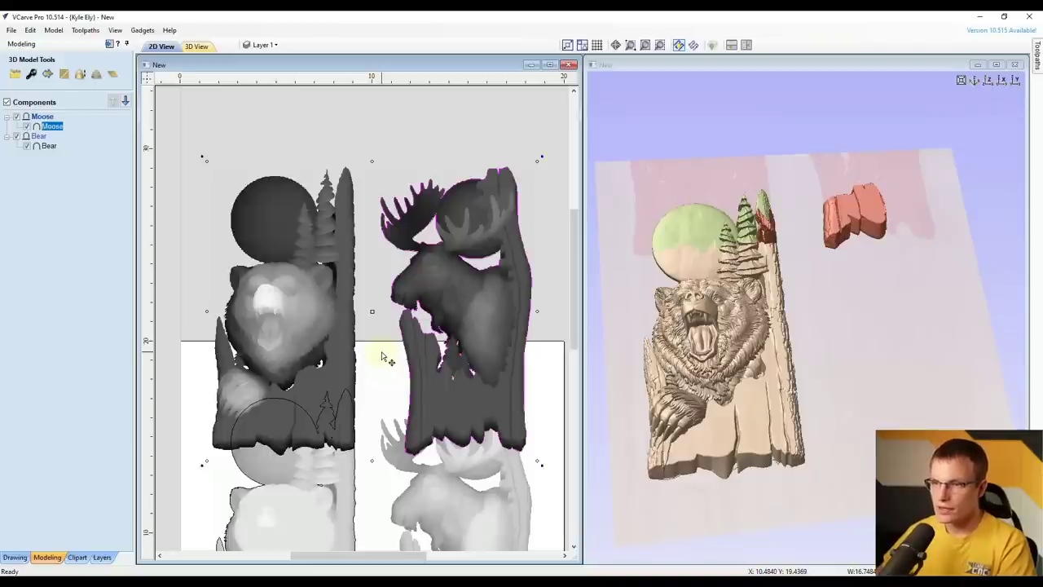
Mirror the Moose component and its boundary vectors horizontally, and place them beside the bear so the two trunks overlap slightly
key("h")
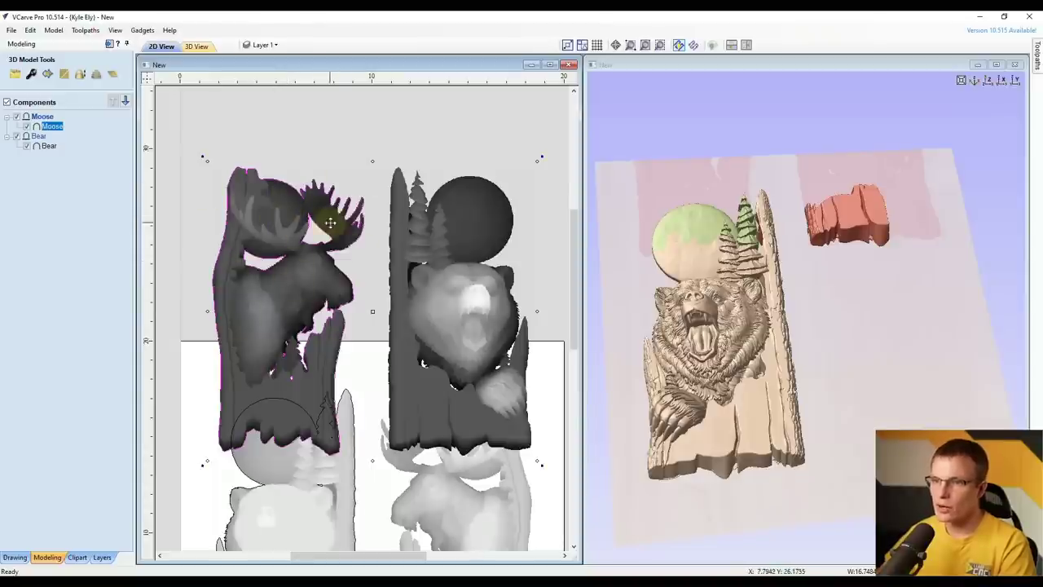
scroll(349, 167, "down", 2)
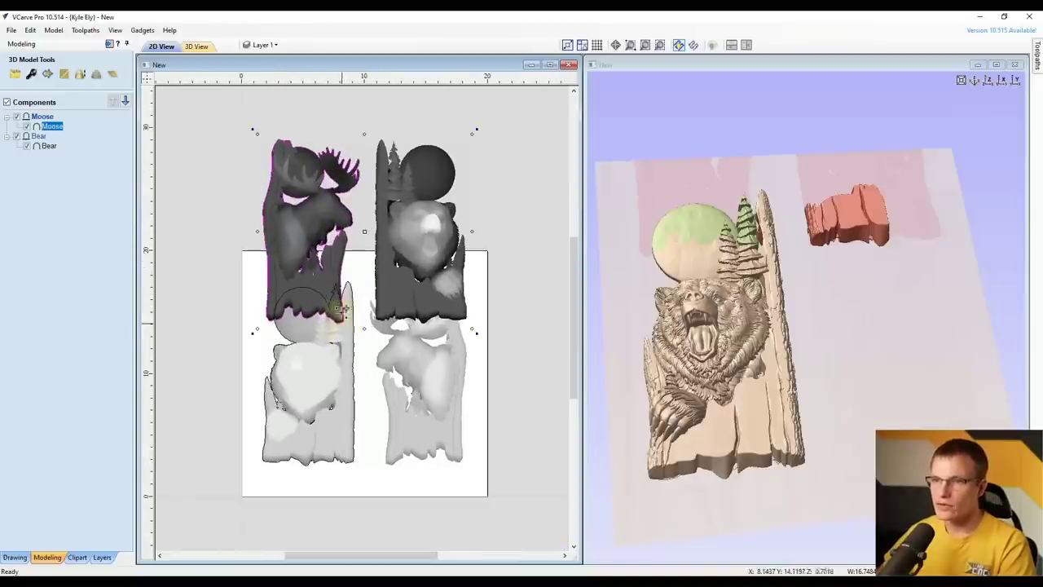
left_click_drag(285, 225, 364, 368)
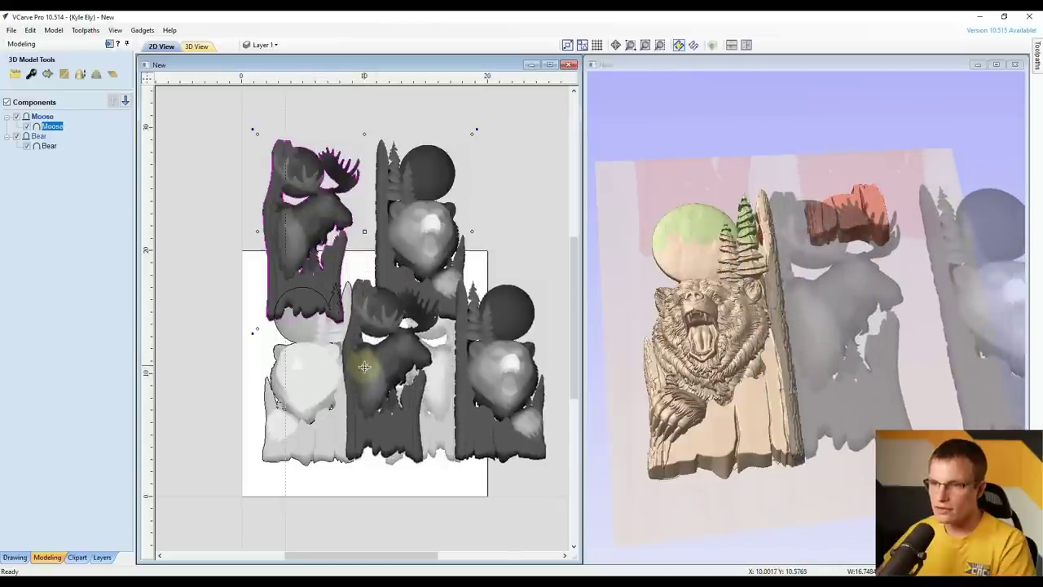
scroll(371, 364, "up", 2)
scroll(383, 414, "up", 1)
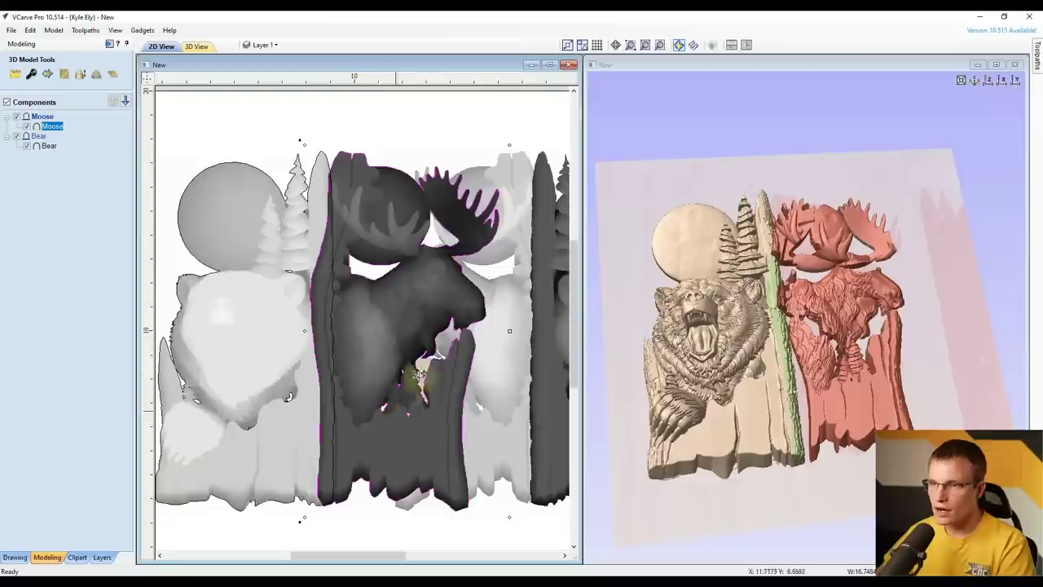
left_click(375, 351)
left_click_drag(374, 349, 378, 349)
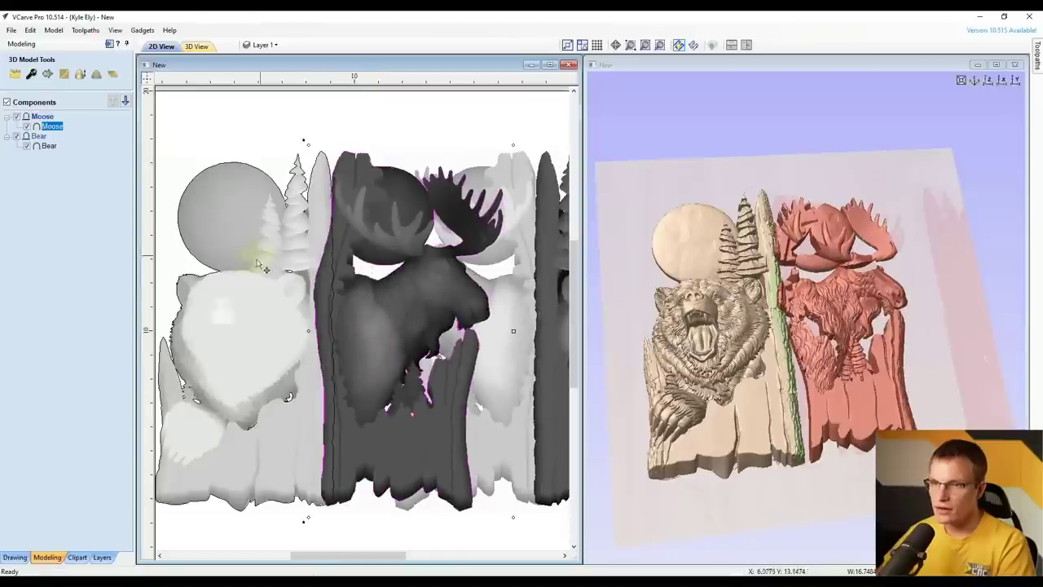
Update the Moose level's clipping to fit the mirrored boundary vectors beside the bear
scroll(468, 330, "down", 3)
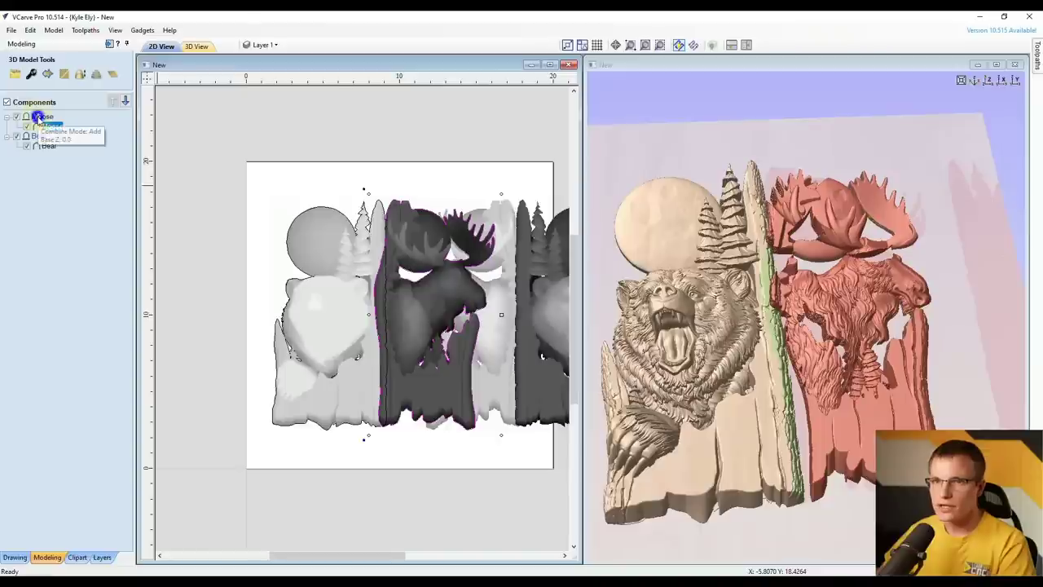
right_click(39, 117)
mouse_move(69, 179)
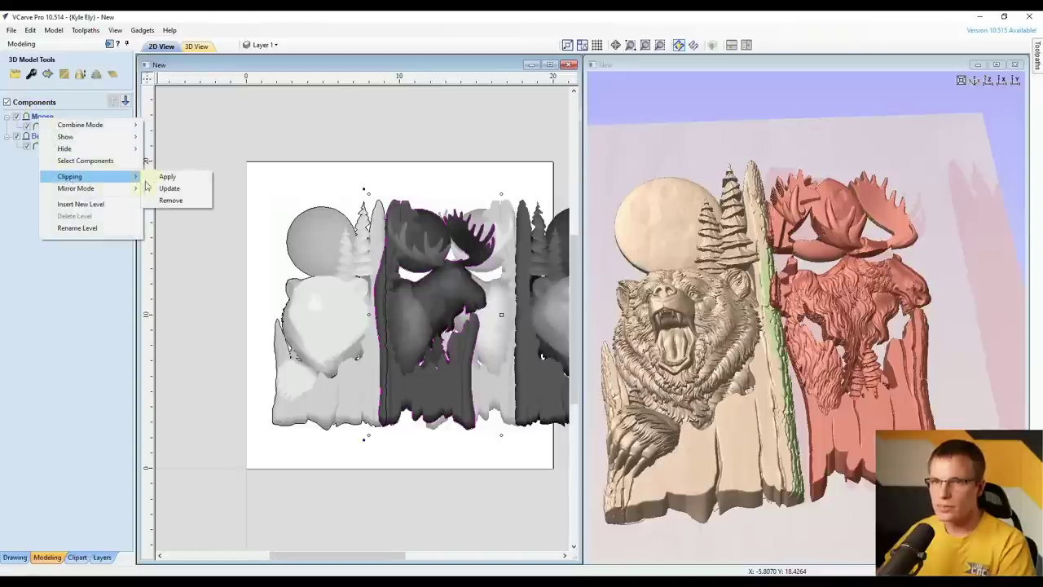
left_click(169, 188)
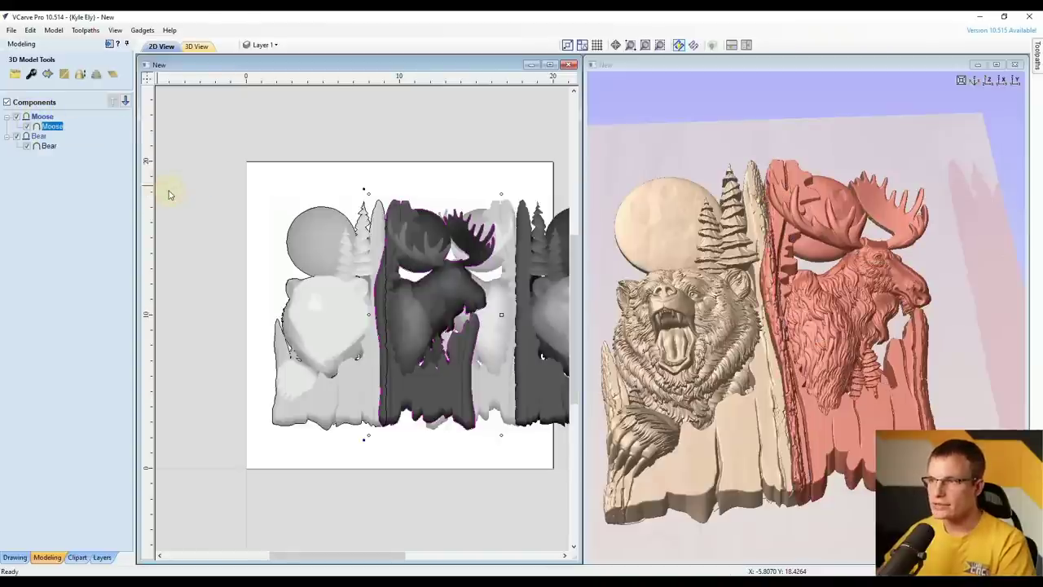
Inspect the overlap between the two trunks, set the Moose level's combine mode to Merge, and deselect everything to review the blend
left_click_drag(865, 349, 717, 357)
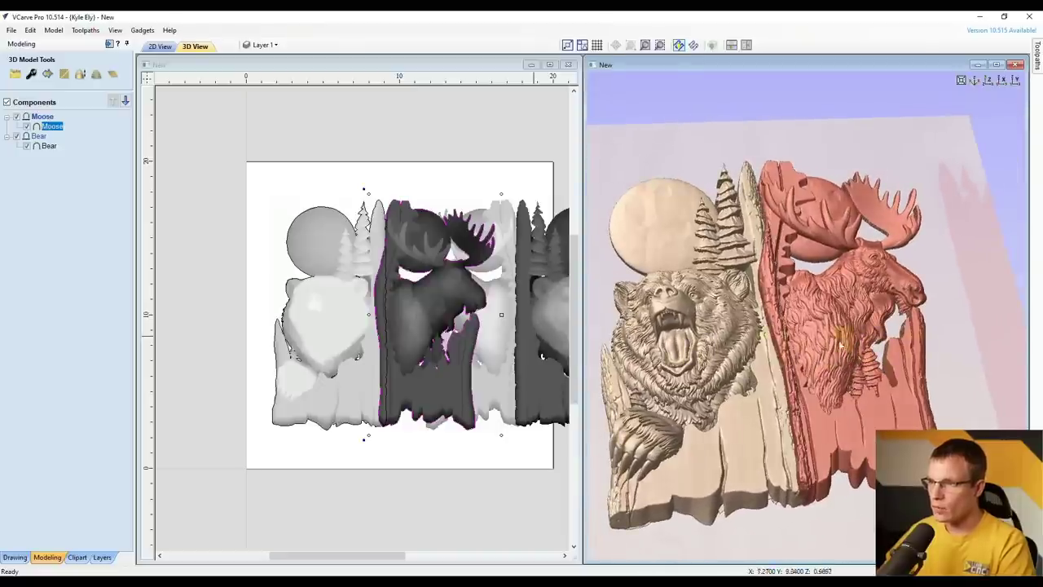
left_click_drag(826, 481, 799, 303)
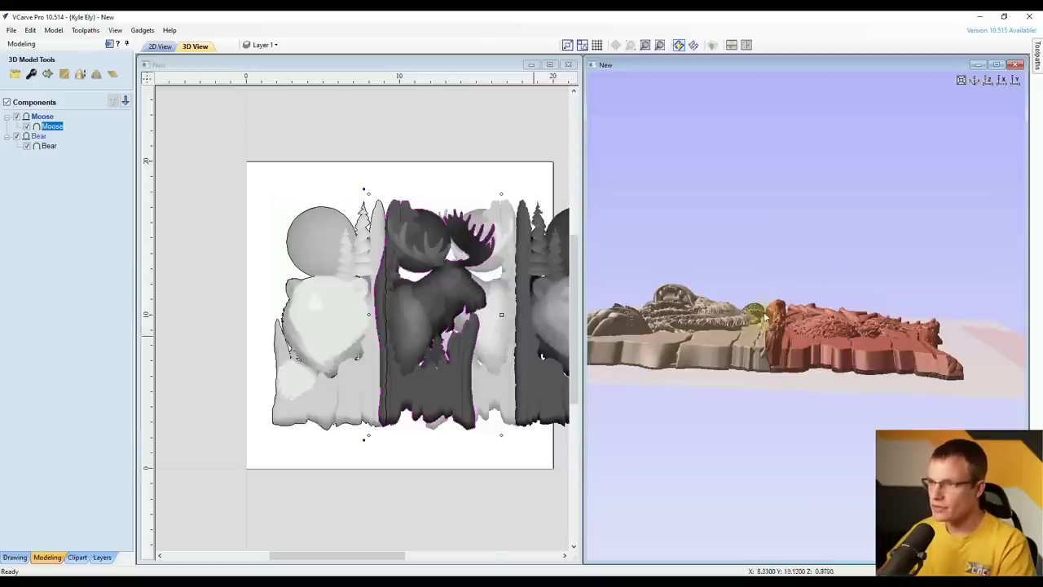
left_click_drag(766, 318, 853, 387)
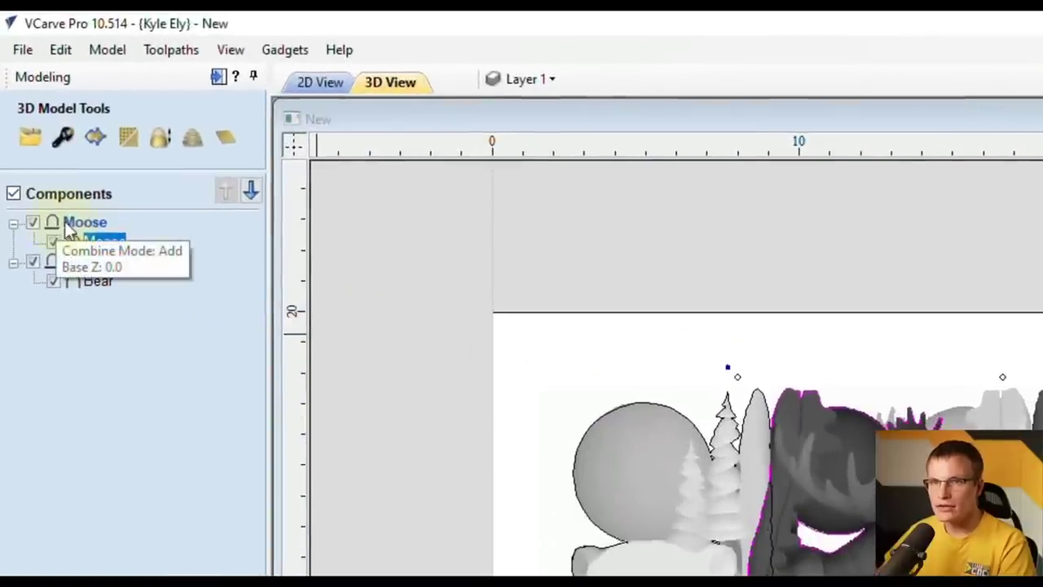
left_click(78, 224)
right_click(77, 224)
mouse_move(145, 239)
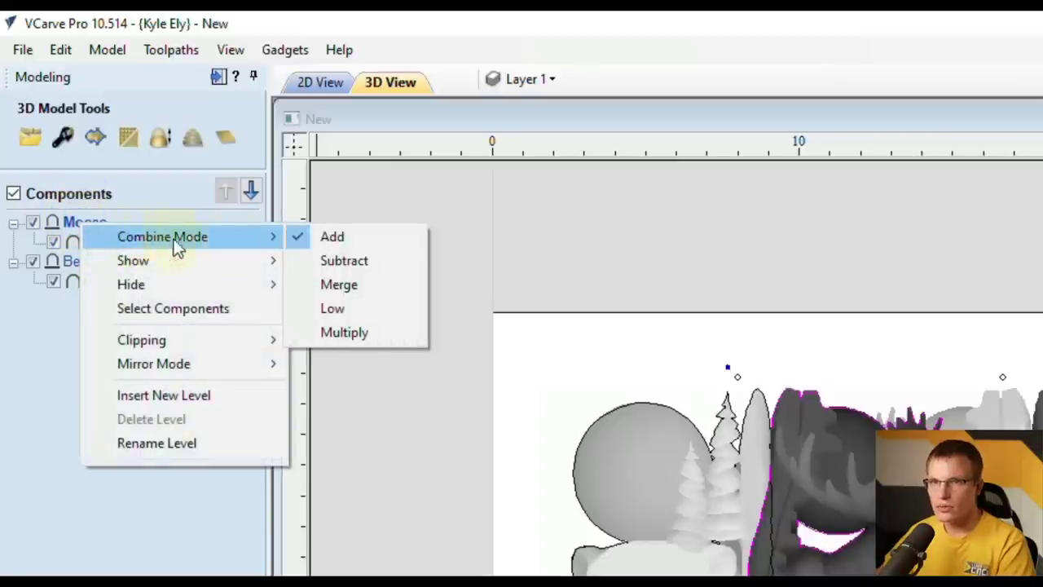
left_click(342, 286)
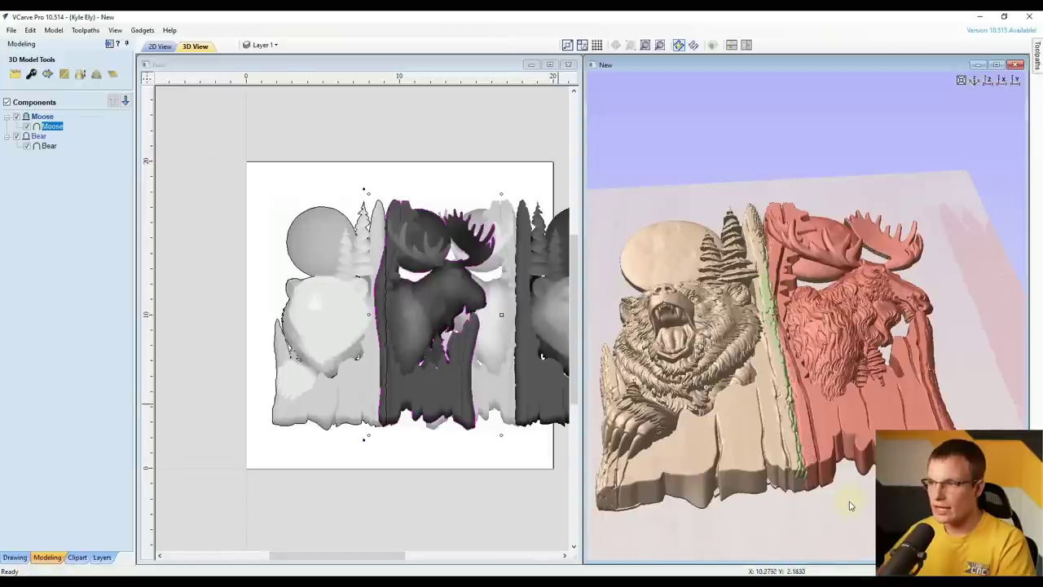
left_click(512, 465)
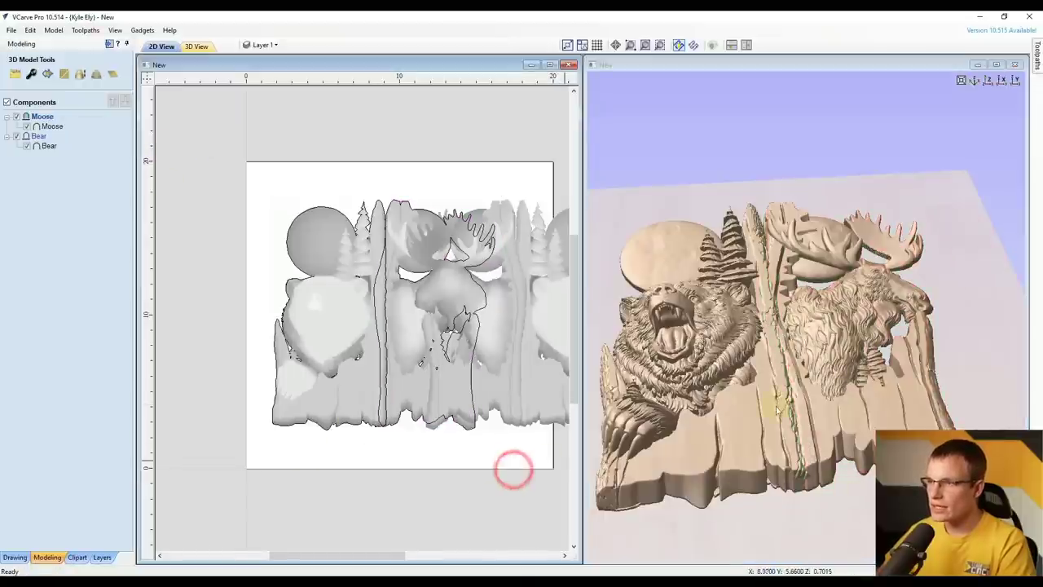
left_click_drag(791, 391, 768, 371)
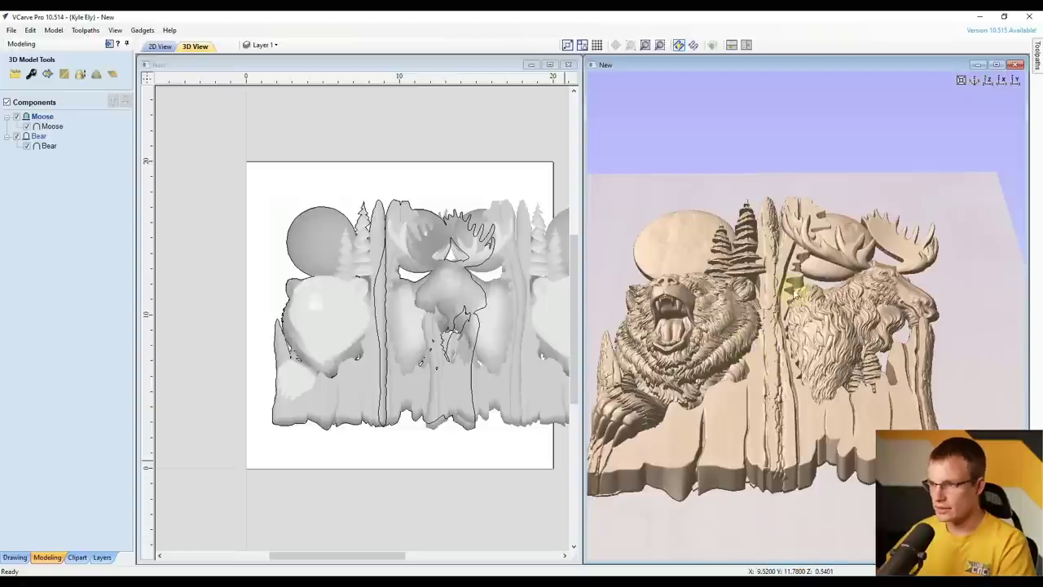
mouse_move(750, 321)
left_mouse_down()
mouse_move(775, 351)
mouse_move(807, 361)
mouse_move(820, 445)
left_mouse_up()
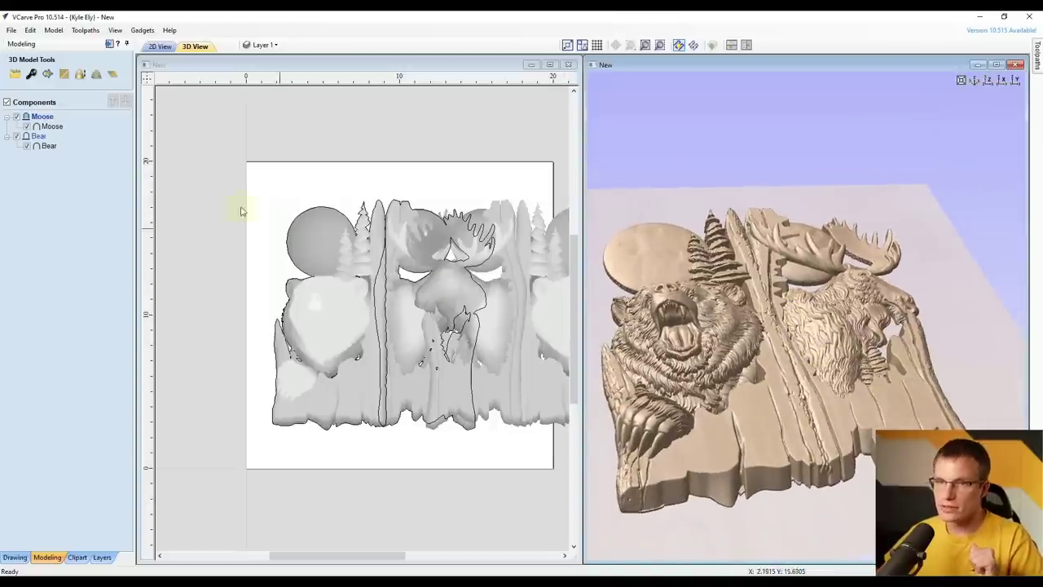
Check the Moose component's properties and examine the merged bear and moose relief from several angles
double_click(49, 128)
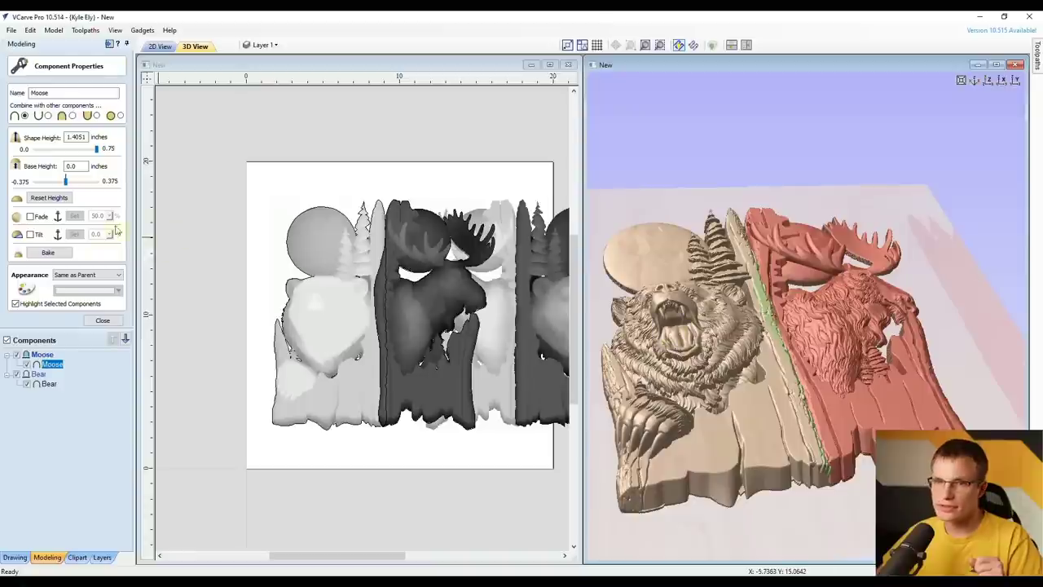
left_click(102, 320)
left_click(74, 187)
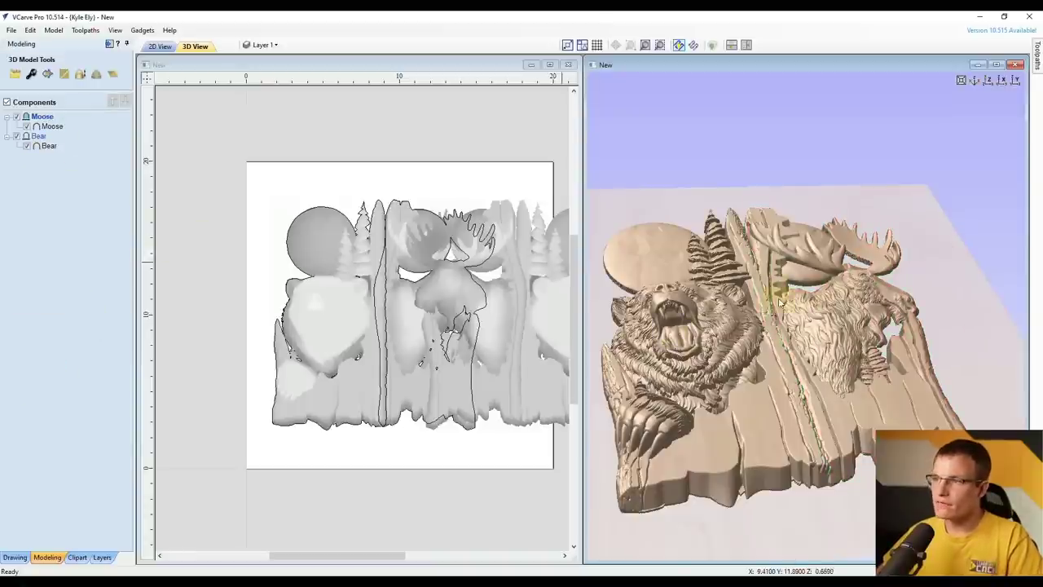
left_click_drag(820, 272, 717, 335)
left_click_drag(719, 230, 847, 209)
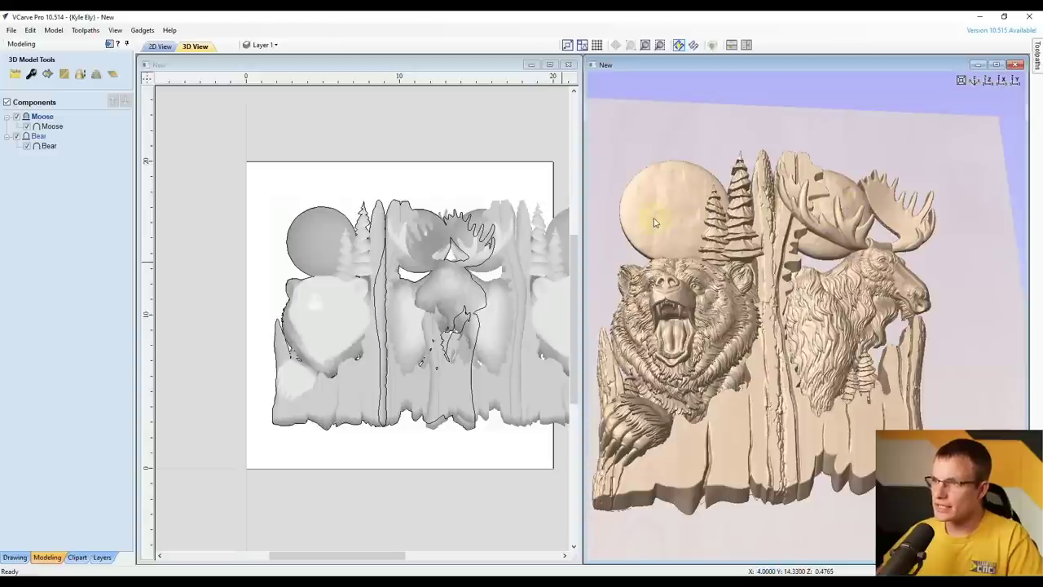
scroll(858, 348, "down", 2)
left_click_drag(859, 349, 782, 280)
scroll(801, 220, "up", 1)
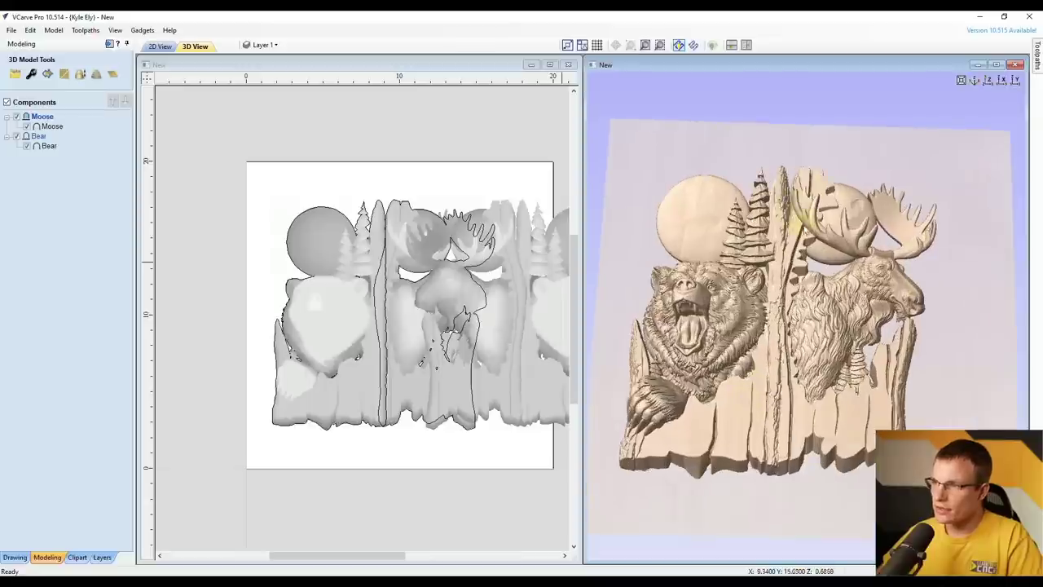
left_click_drag(802, 220, 858, 244)
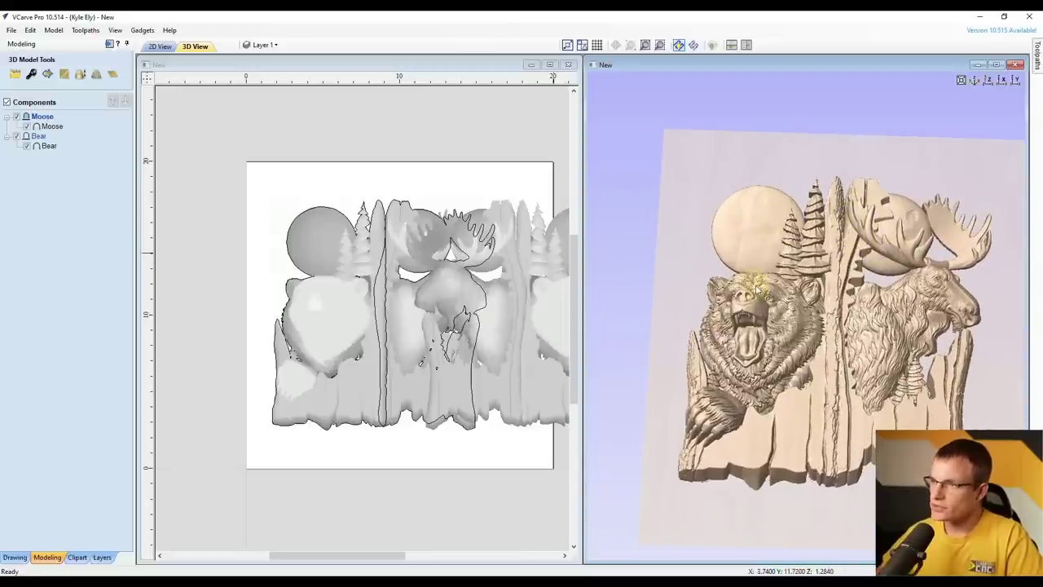
Maximize the 2D view around the moon above the bear and select the Bear component
scroll(305, 227, "up", 3)
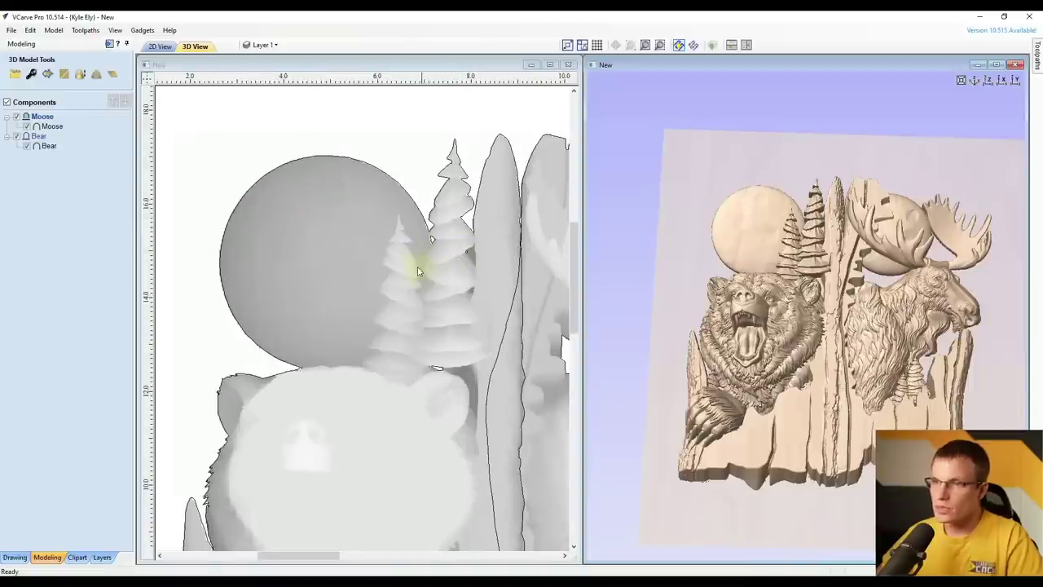
scroll(310, 371, "up", 1)
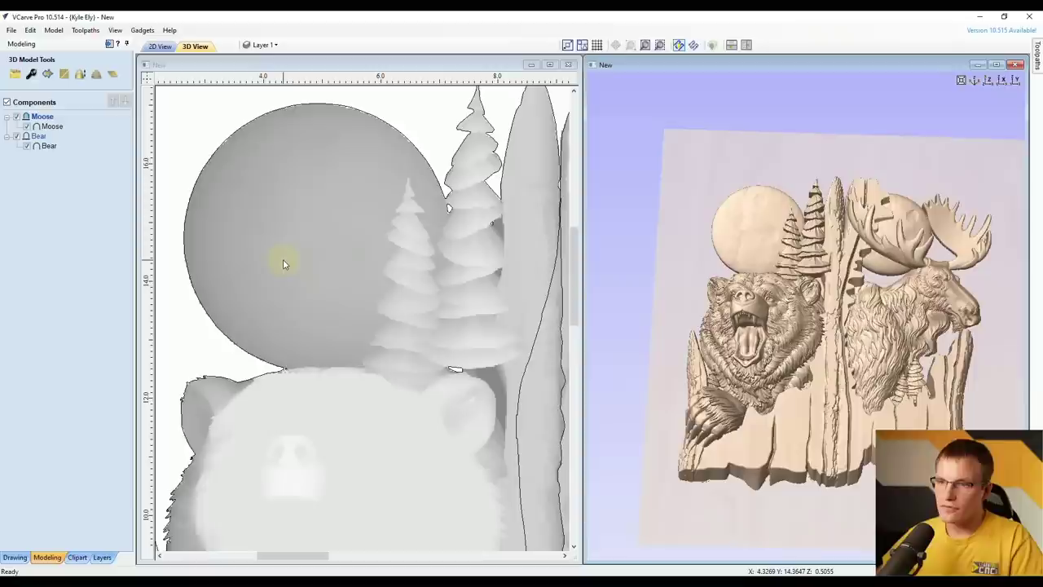
middle_click_drag(421, 342, 460, 397)
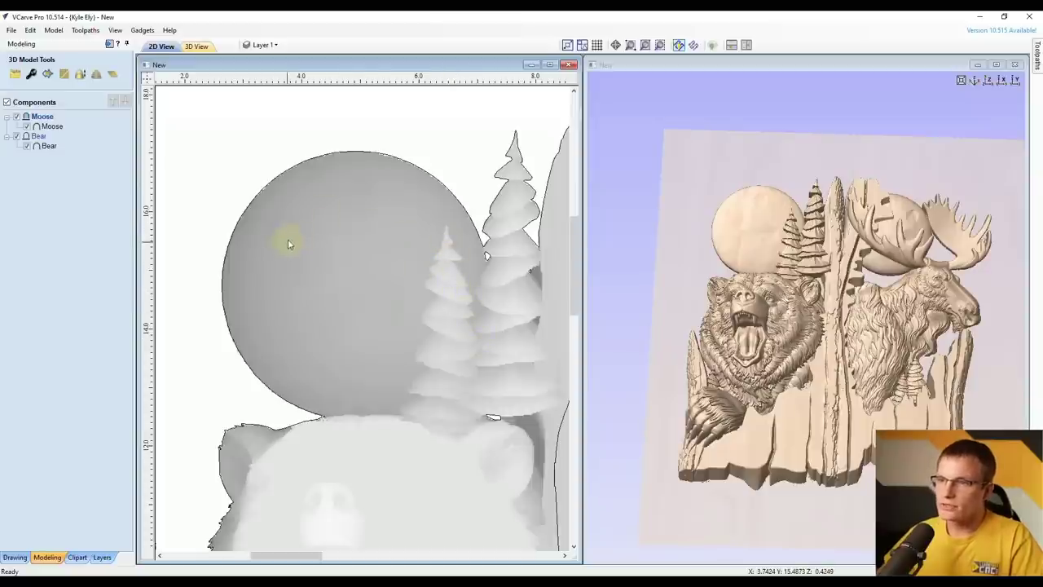
scroll(384, 187, "down", 1)
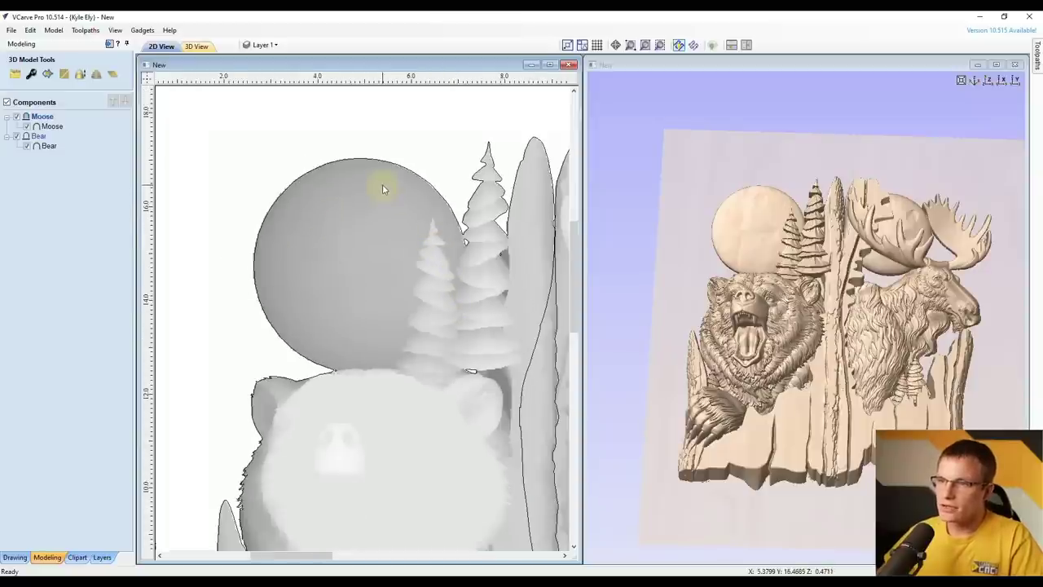
left_click(551, 65)
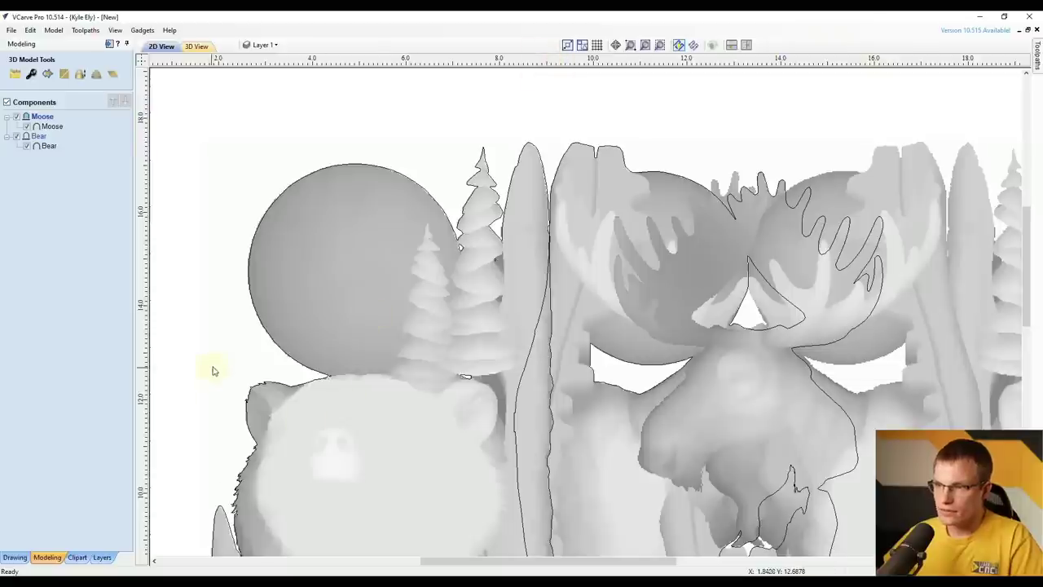
scroll(319, 342, "up", 3)
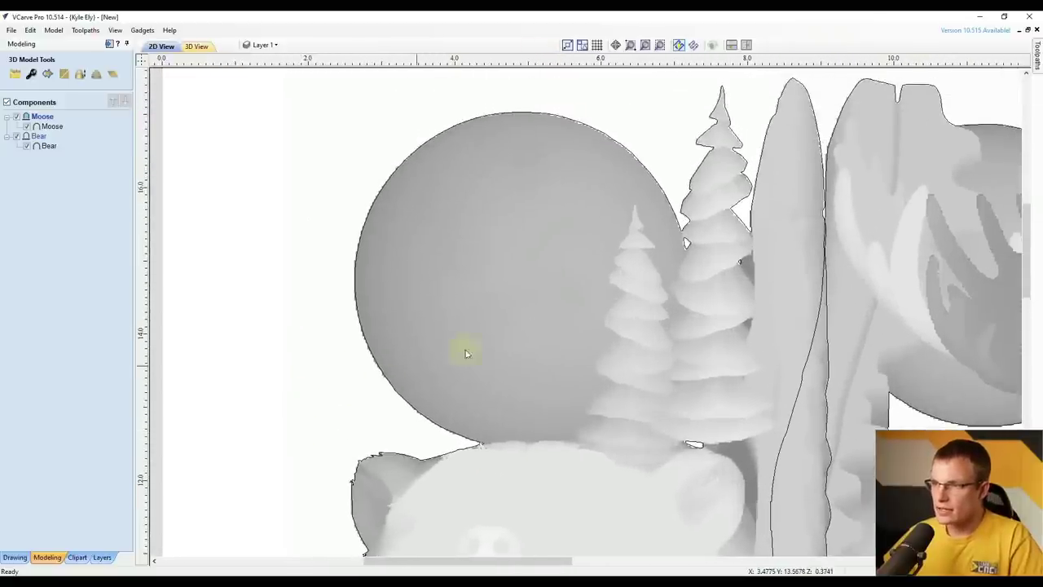
left_click(510, 246)
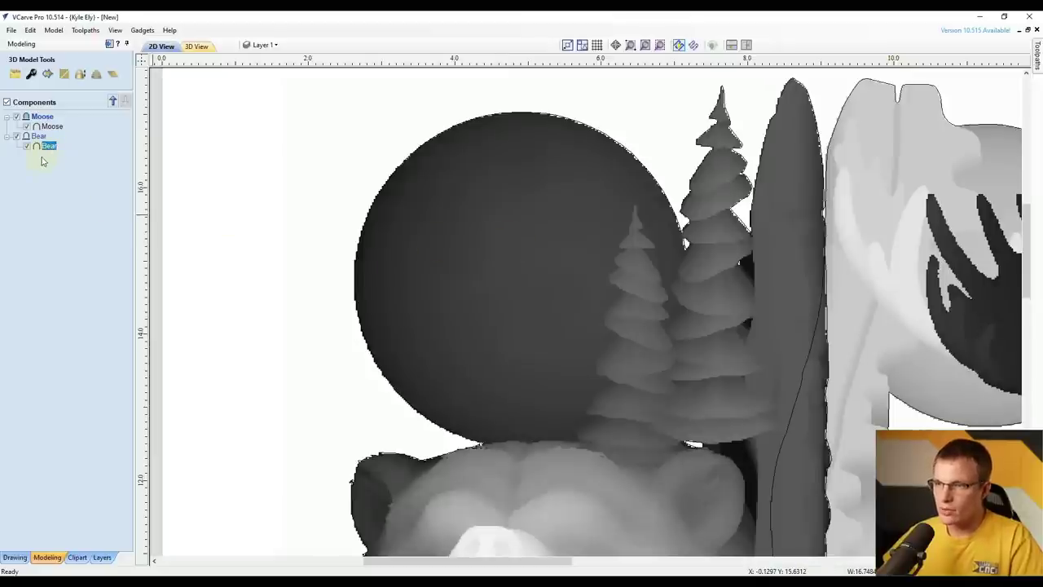
Start a black/white bitmap trace of the Bear component with the threshold set to 0.28
left_click(15, 557)
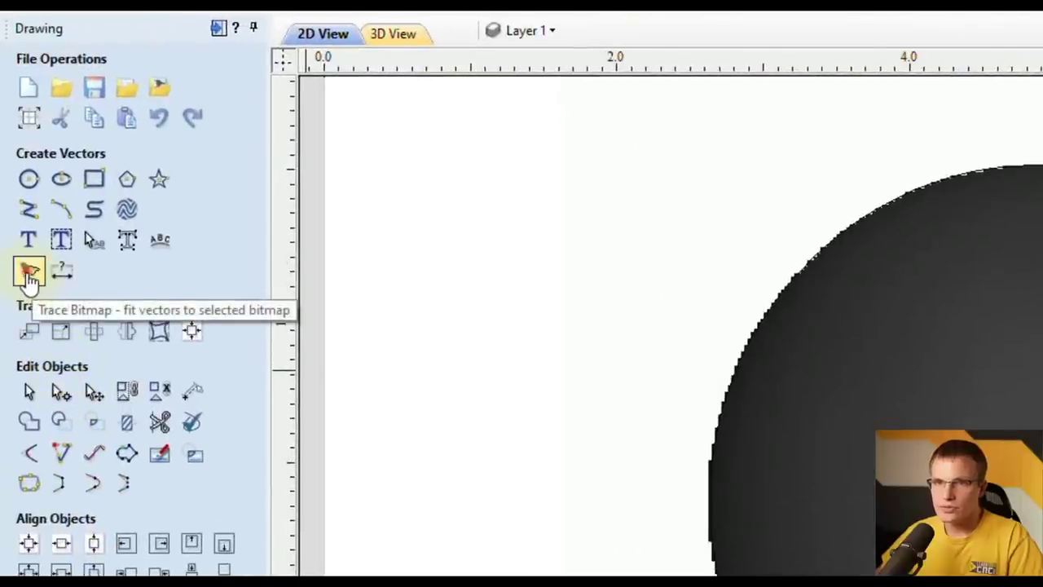
left_click(29, 277)
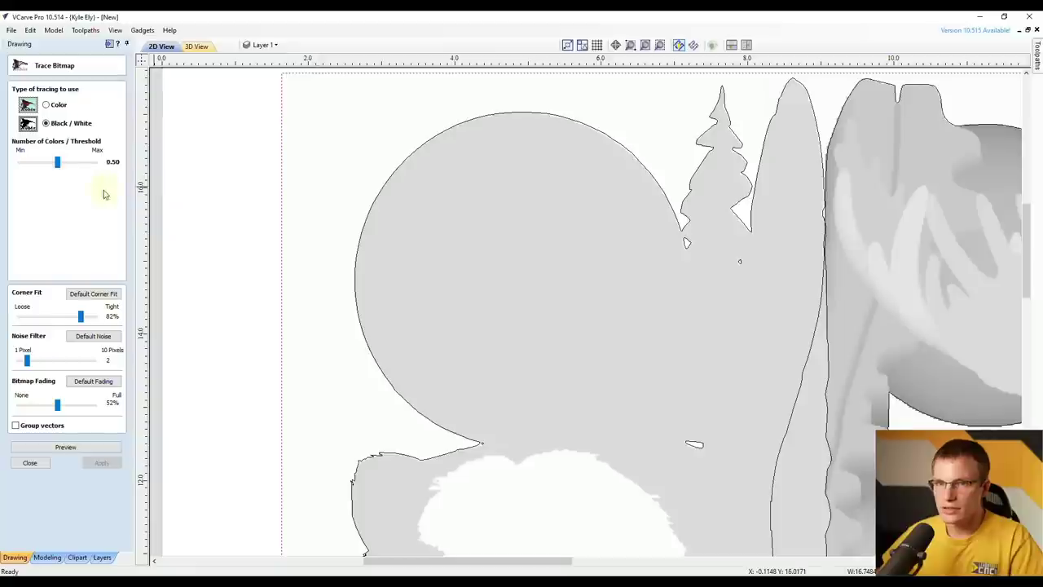
left_click_drag(57, 165, 37, 168)
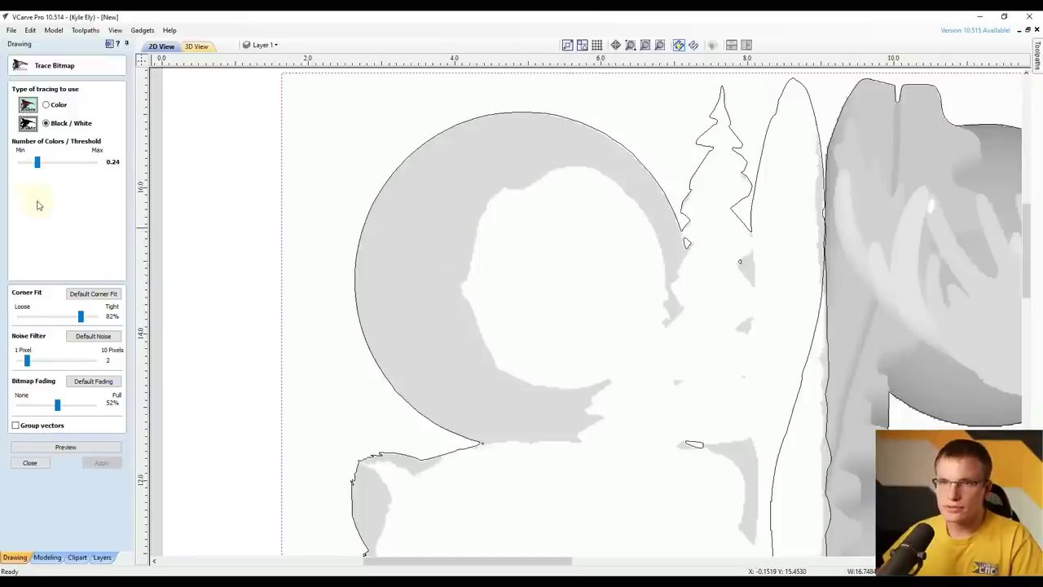
left_click_drag(38, 164, 43, 166)
left_click(43, 166)
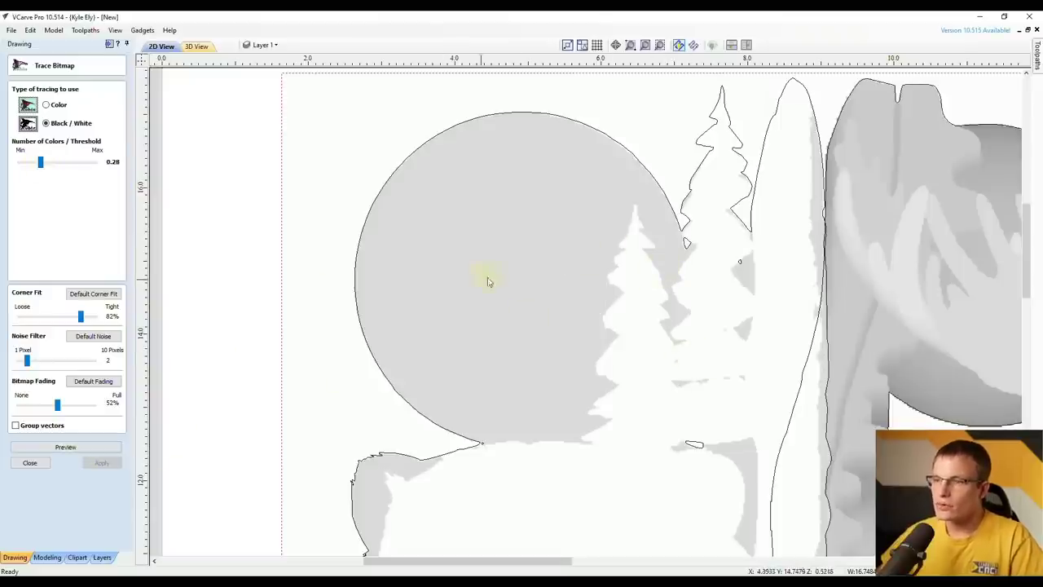
Limit the trace to an area covering the lower moon, the small tree and the top of the bear's head, preview it and apply it
scroll(389, 194, "down", 4)
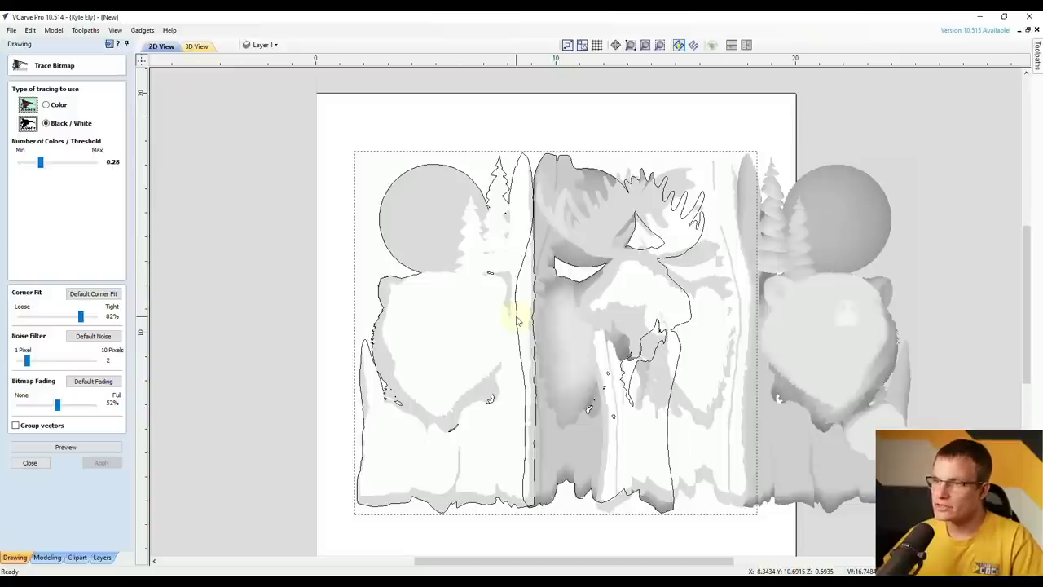
scroll(396, 170, "up", 3)
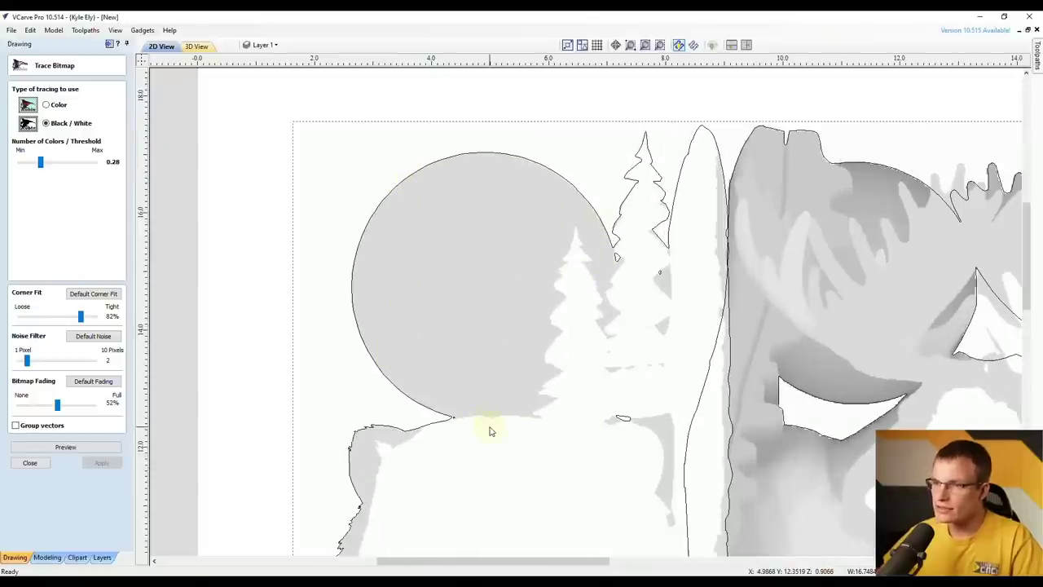
scroll(569, 362, "up", 1)
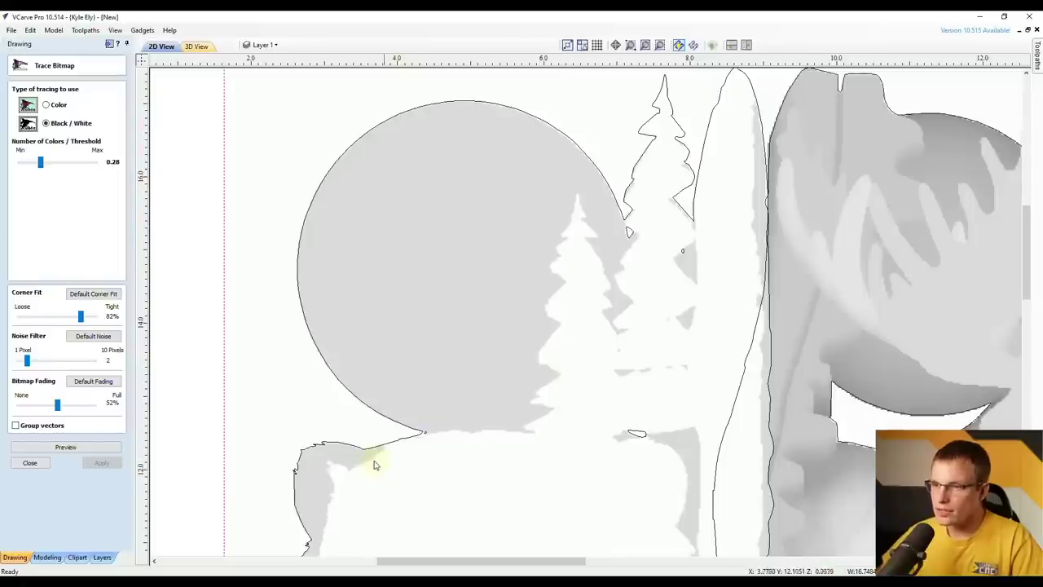
mouse_move(365, 470)
left_mouse_down()
mouse_move(631, 203)
mouse_move(650, 169)
left_mouse_up()
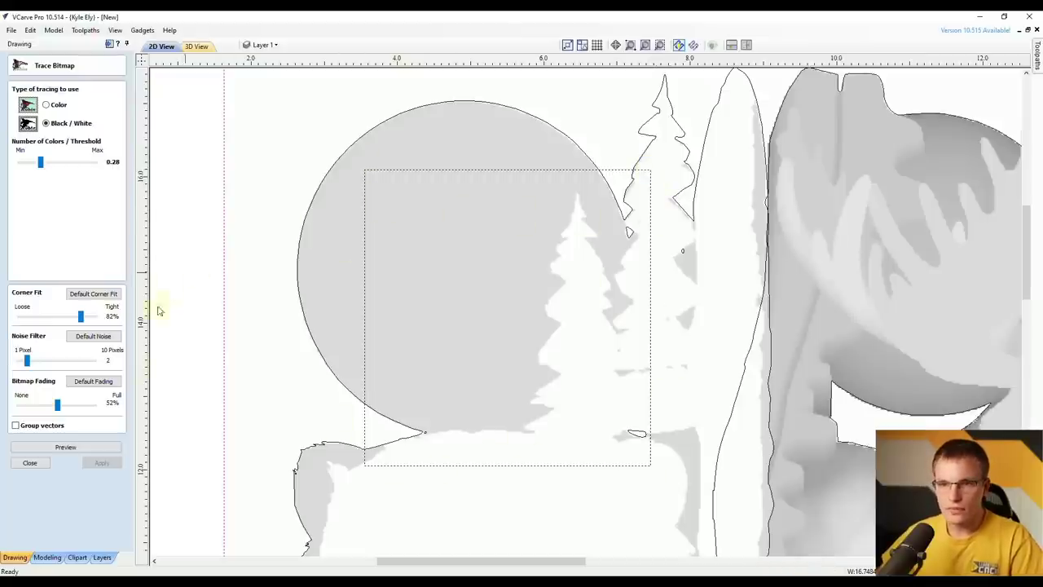
left_click(69, 450)
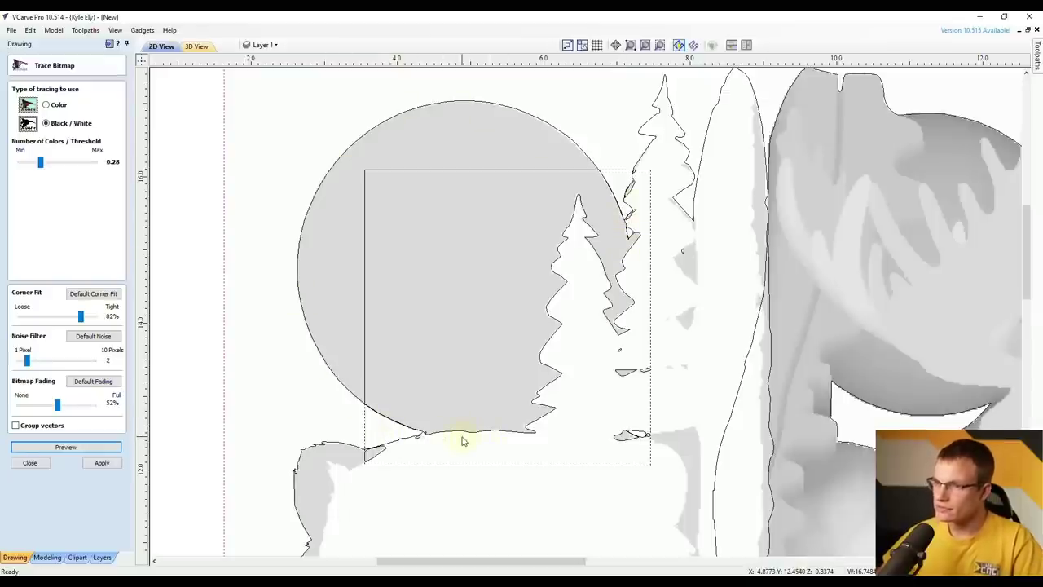
left_click(100, 464)
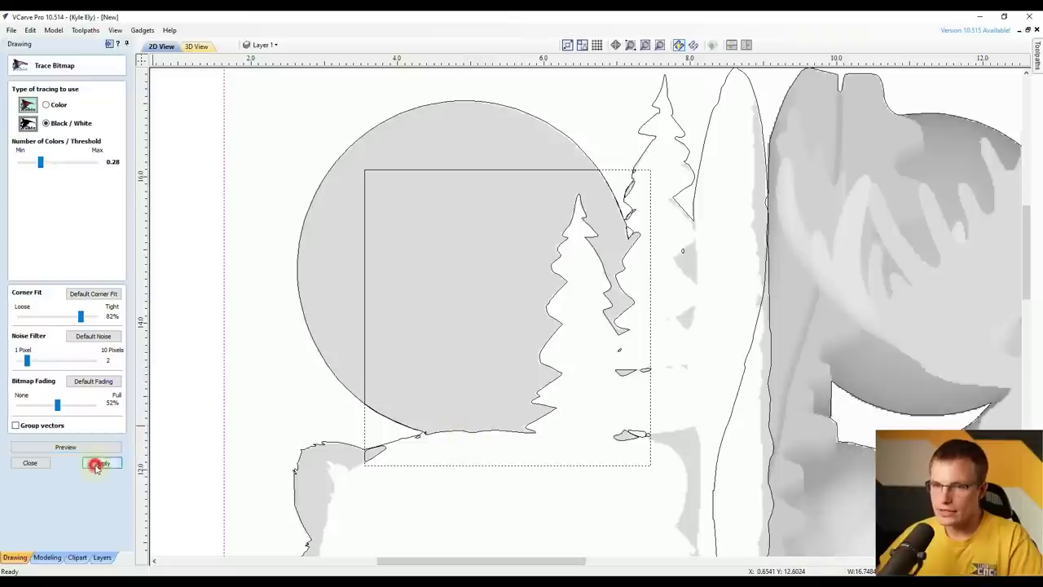
left_click(31, 464)
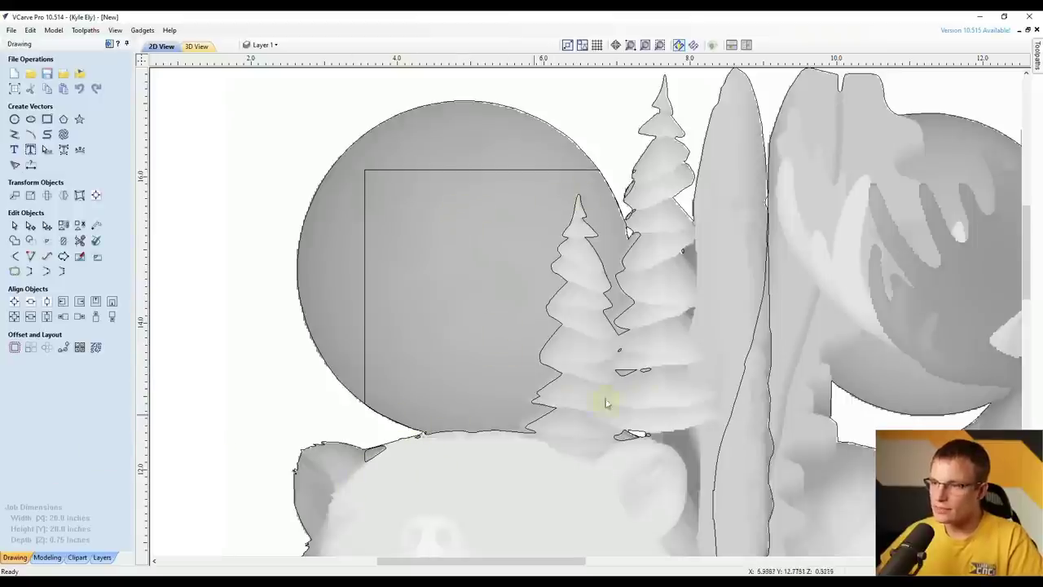
Ungroup the bear's boundary vectors and clear the selection
scroll(619, 448, "up", 1)
scroll(519, 335, "down", 1)
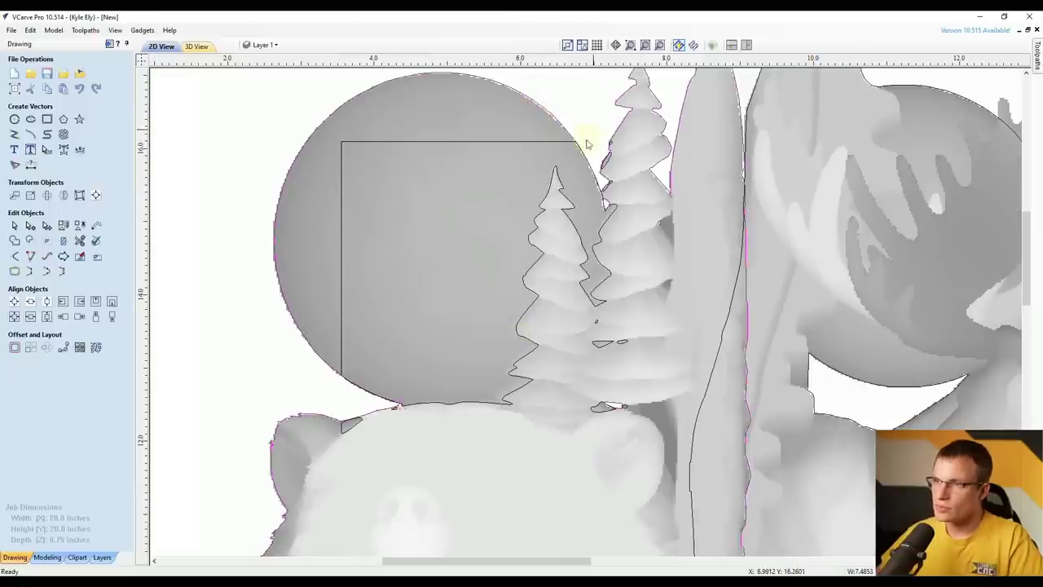
scroll(571, 155, "down", 2)
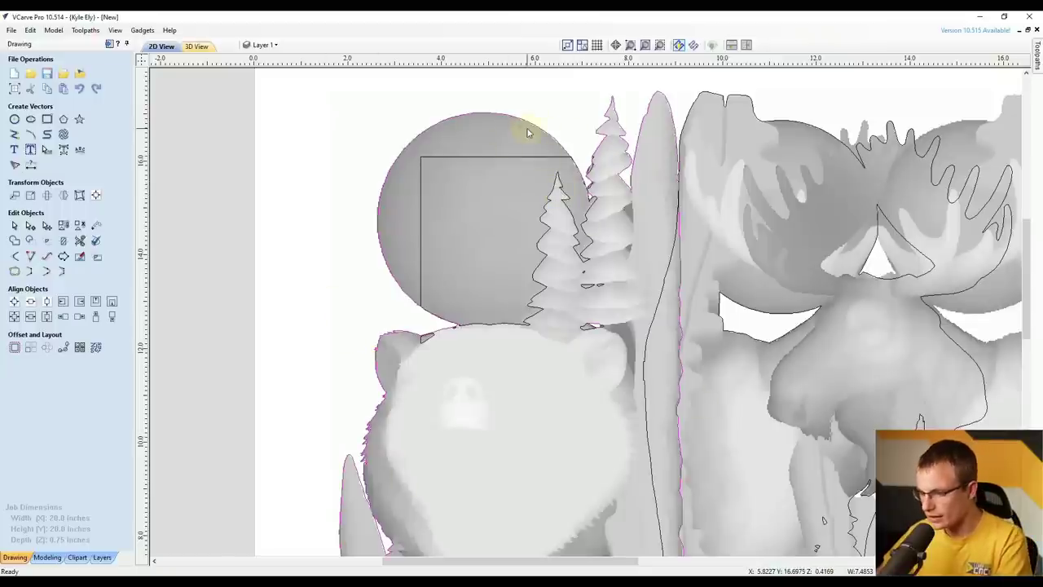
key("u")
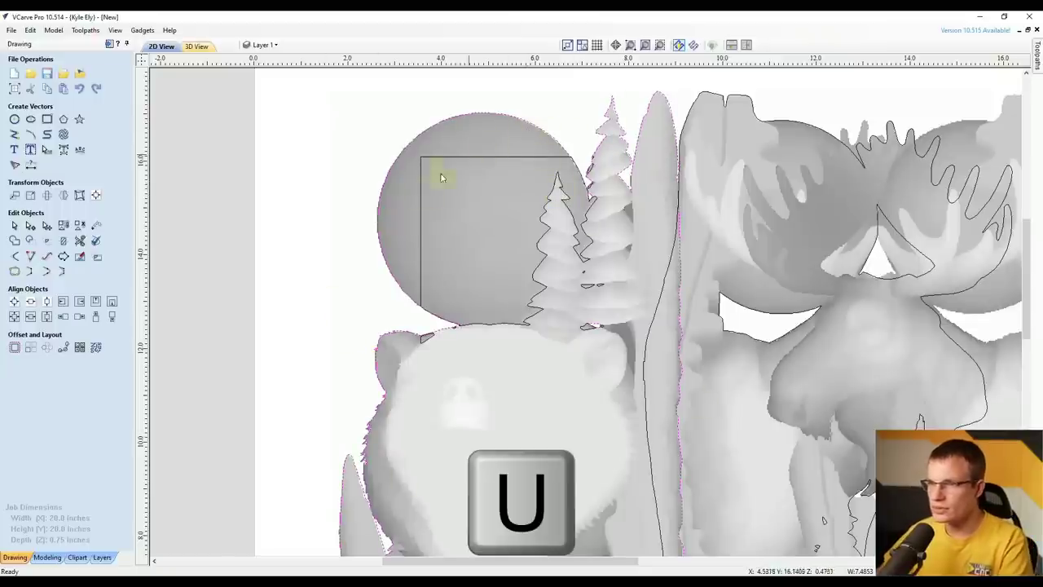
left_click(357, 258)
Delete the small stray traced vectors around the bear's head and trees, keeping the large moon and tree outline
scroll(495, 236, "up", 5)
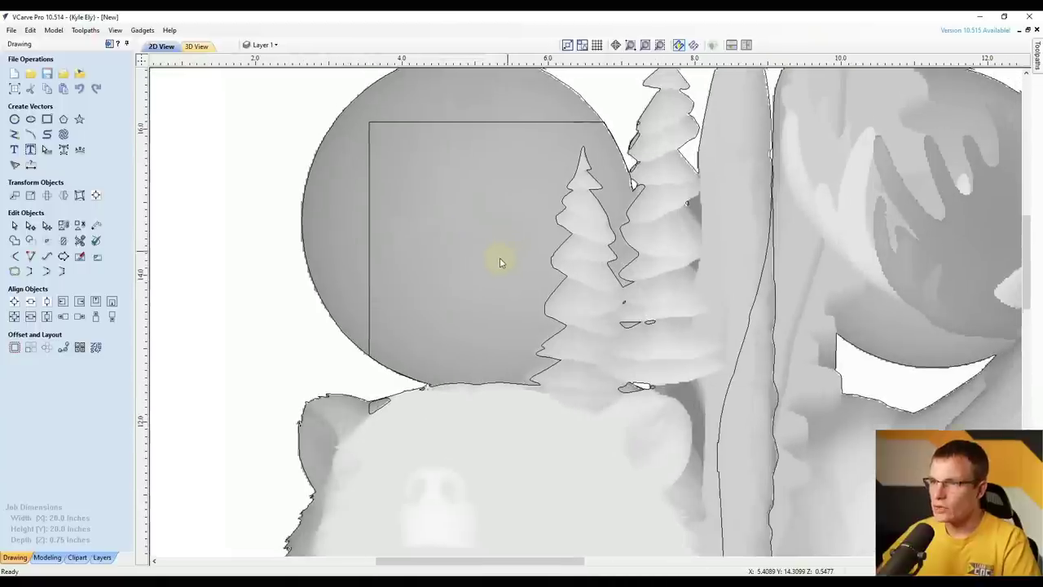
scroll(440, 396, "up", 1)
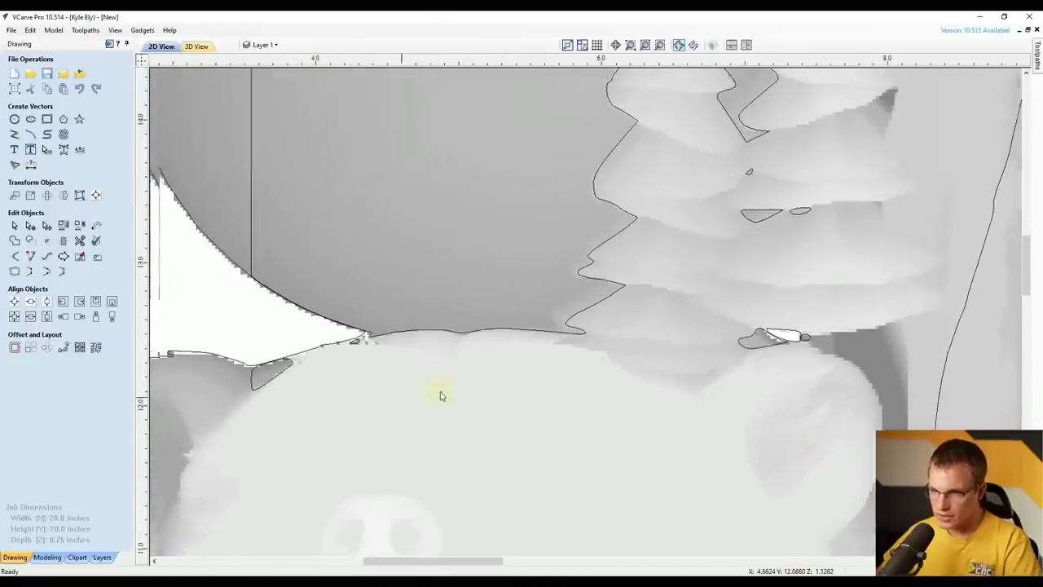
left_click(320, 358)
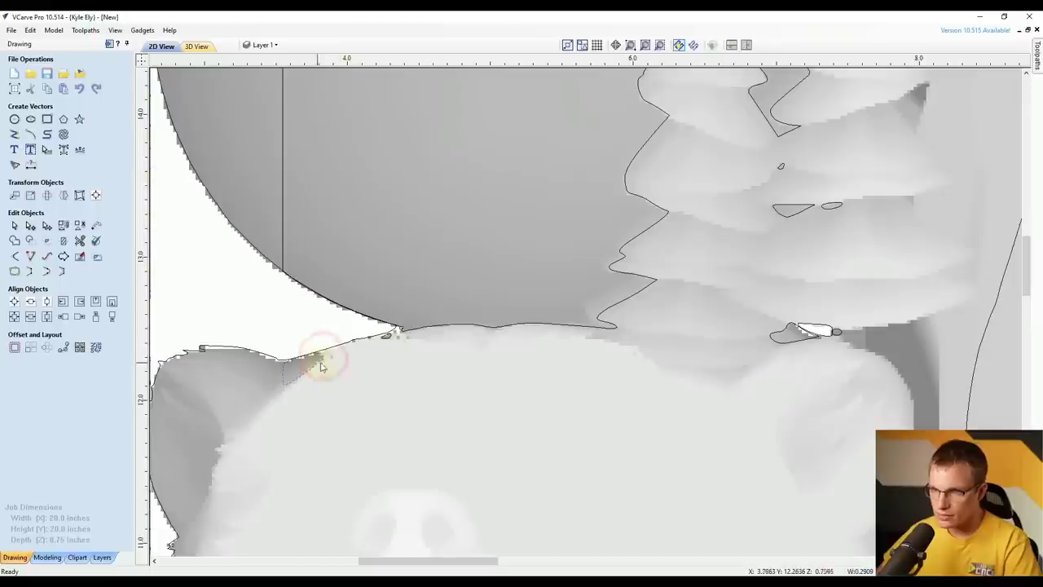
scroll(380, 403, "down", 3)
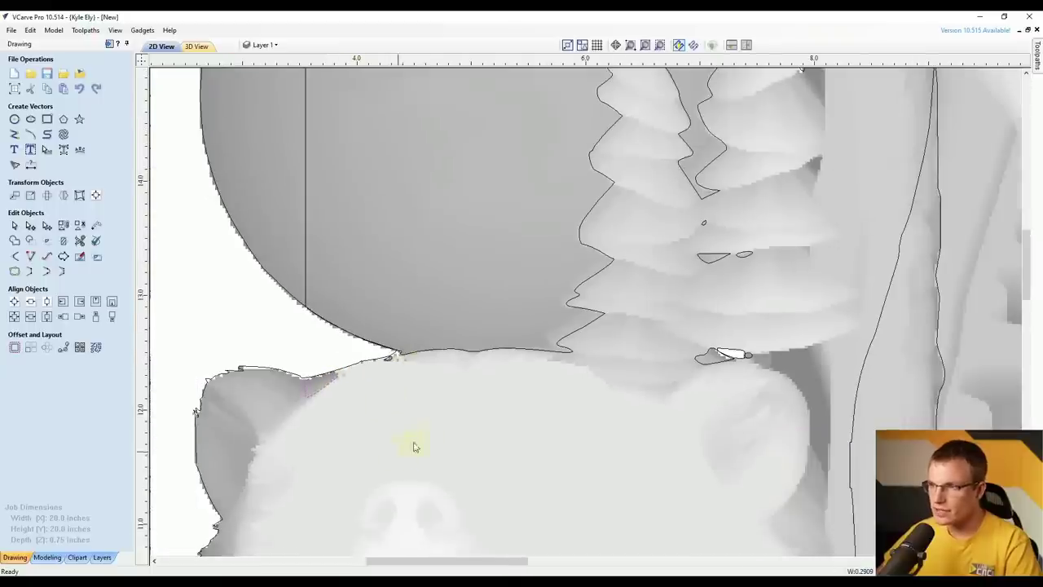
left_click_drag(265, 463, 667, 120)
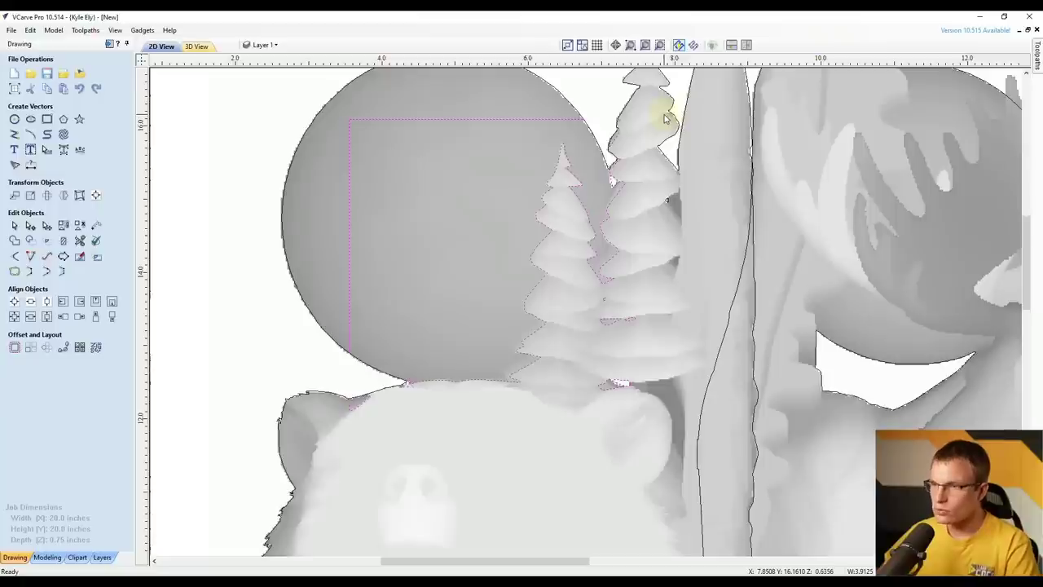
left_click(555, 174, "shift")
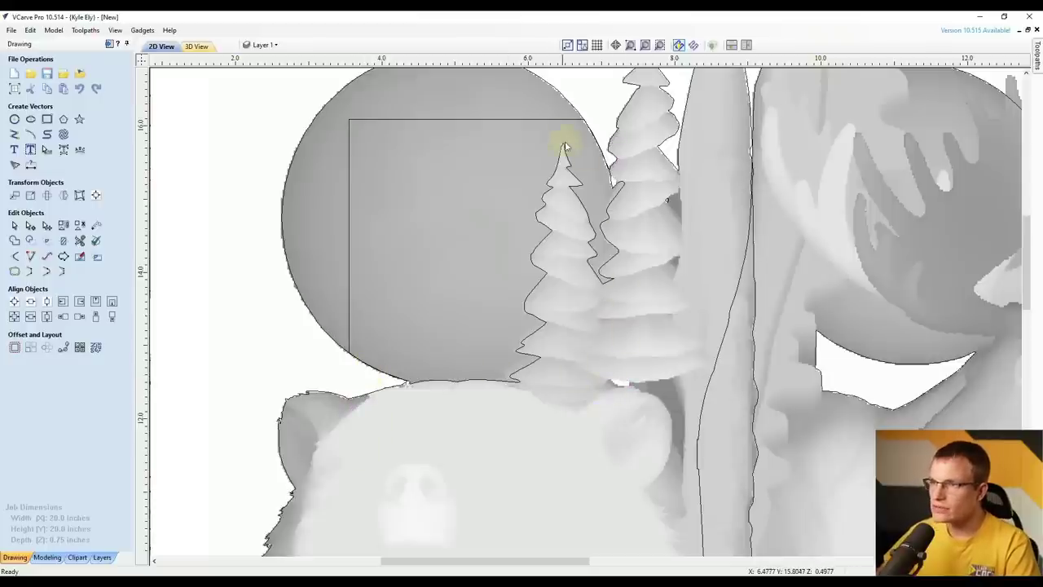
Check how the traced moon outline meets the bear's boundary vector beside the tall tree, and clear the selection
middle_click_drag(576, 155, 557, 213)
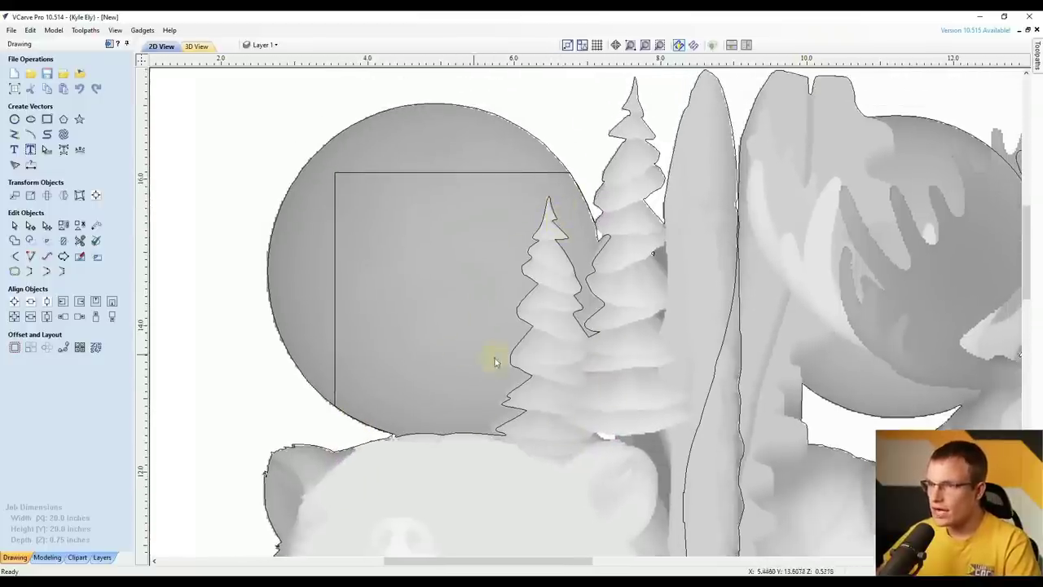
left_click(559, 226)
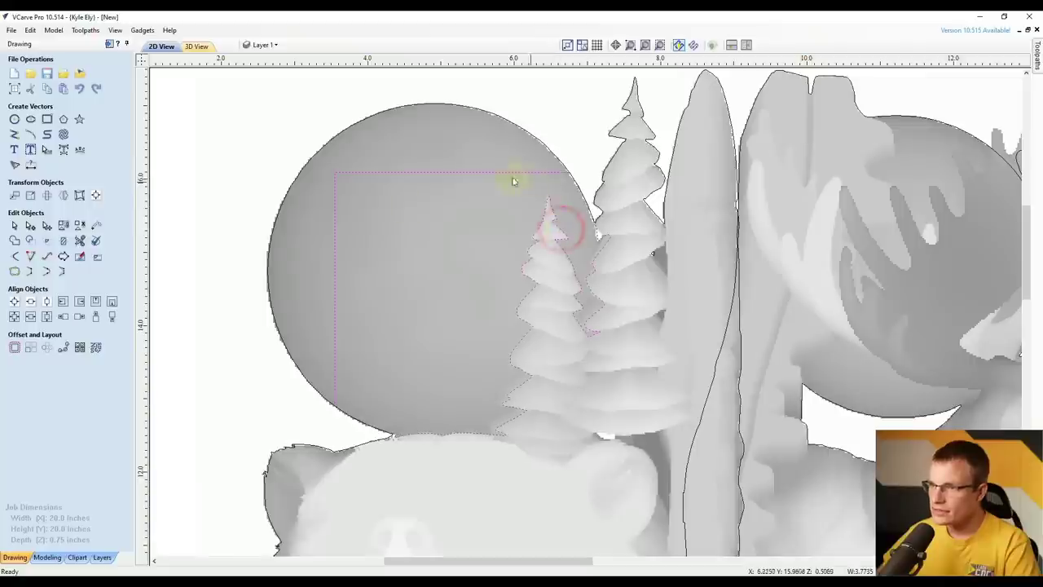
left_click(611, 163)
left_click(595, 135)
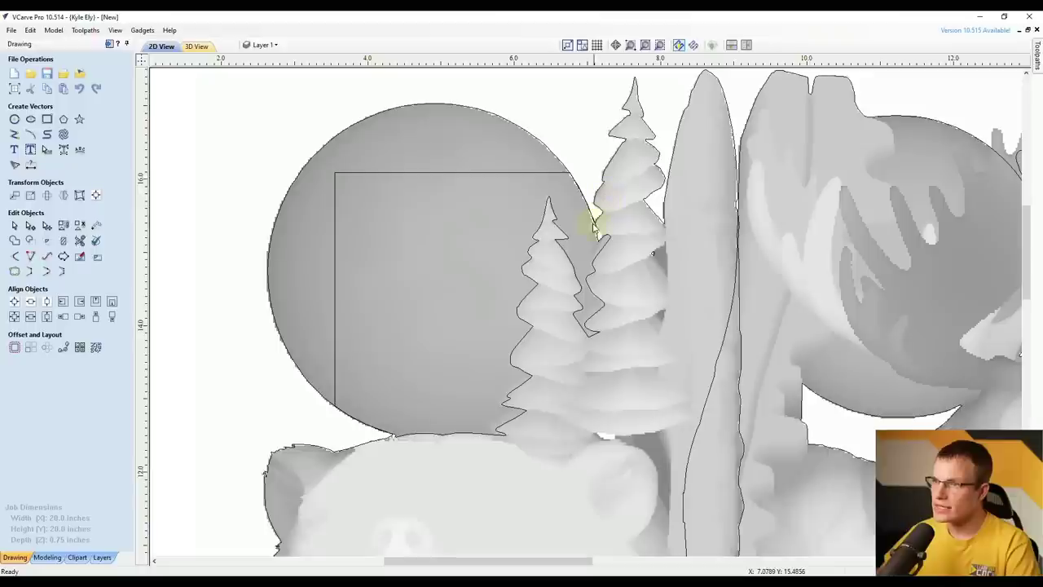
Node-edit the traced moon-and-tree vector and delete its span at the corner where the moon meets the bear's head
left_click(334, 350)
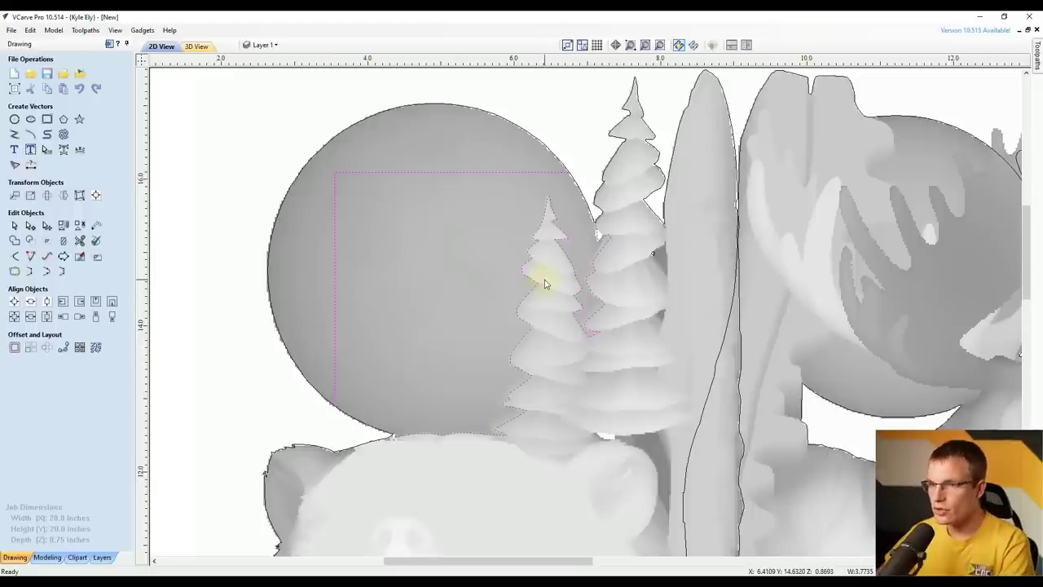
key("n")
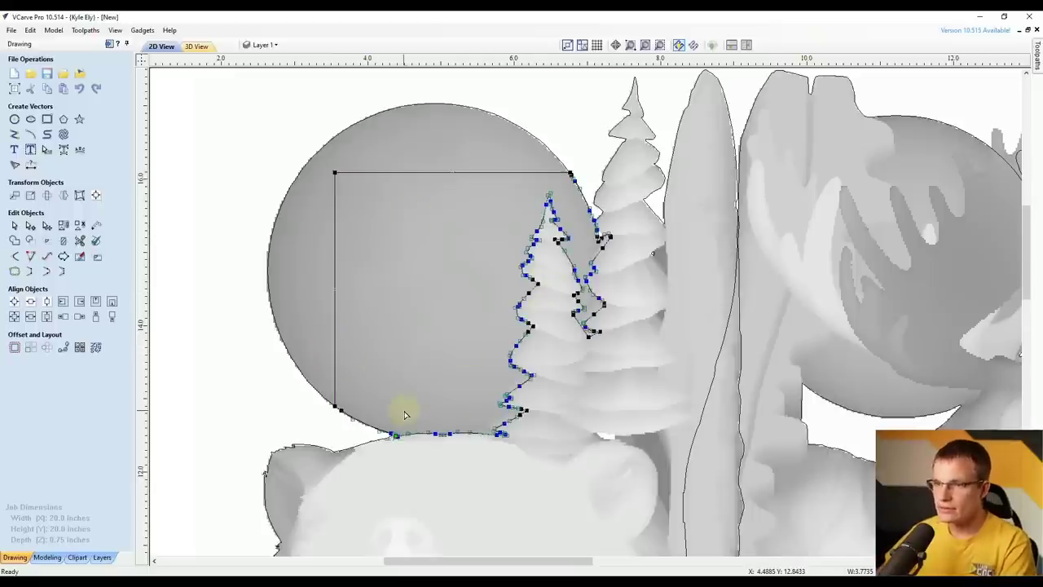
scroll(401, 416, "up", 8)
scroll(473, 399, "up", 2)
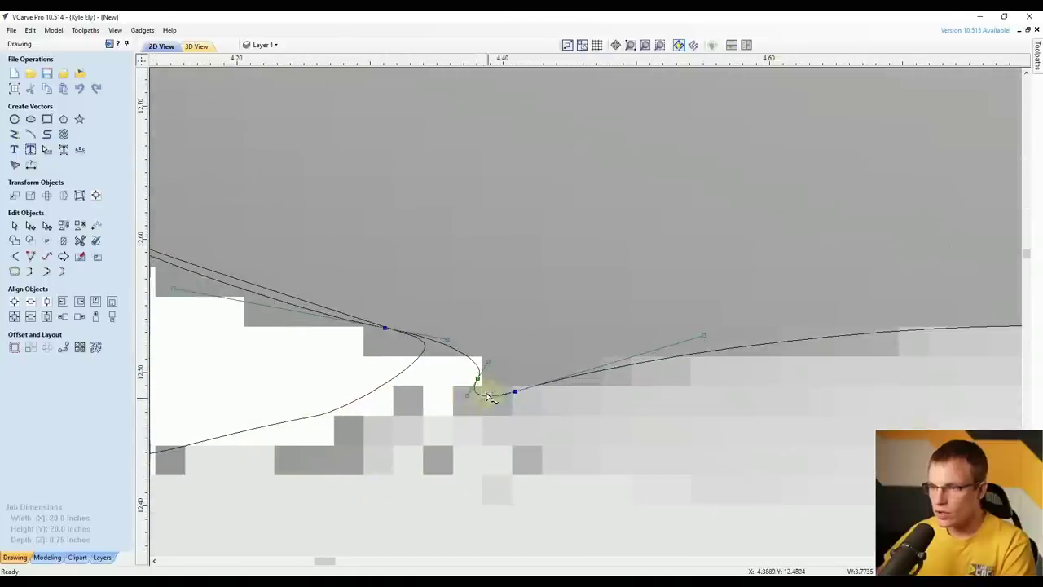
scroll(492, 395, "down", 3)
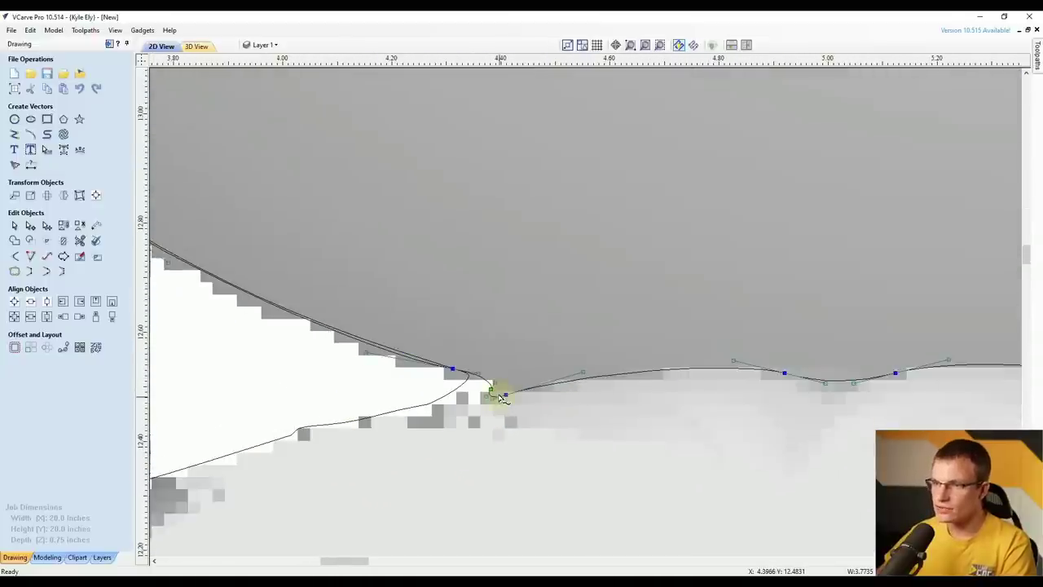
scroll(500, 403, "up", 3)
scroll(502, 404, "up", 2)
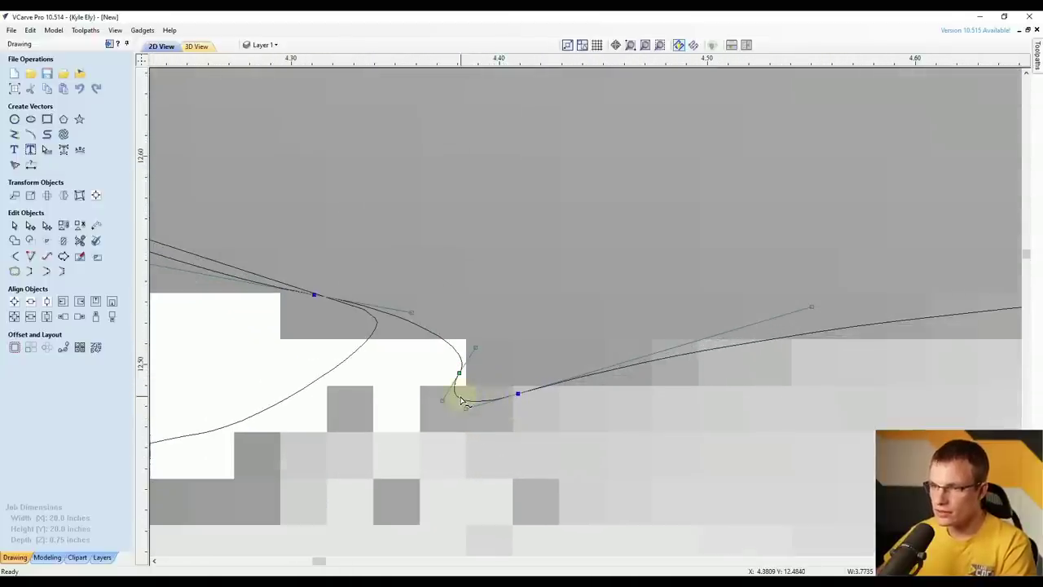
right_click(458, 398)
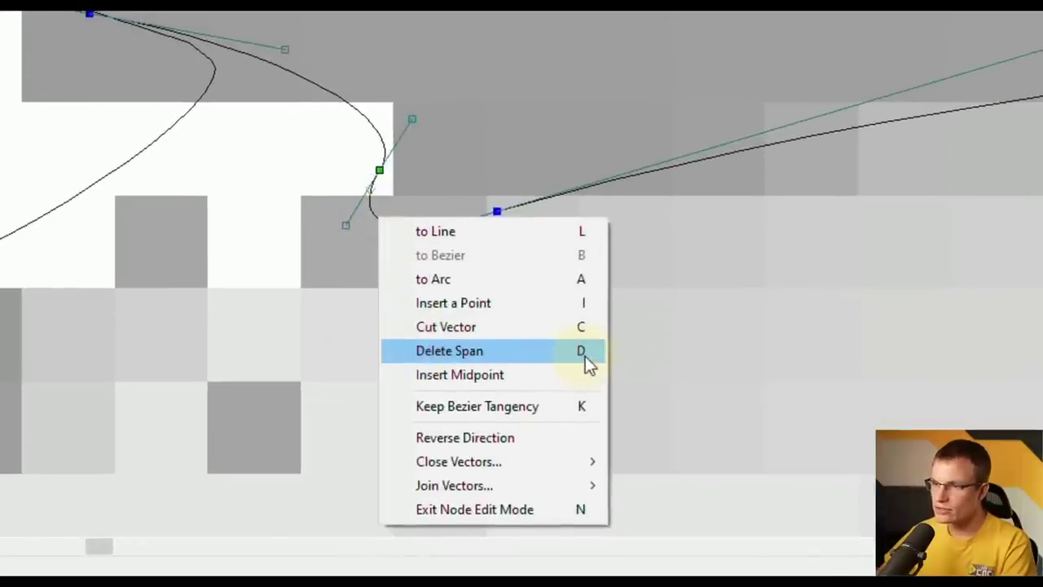
left_click(445, 352)
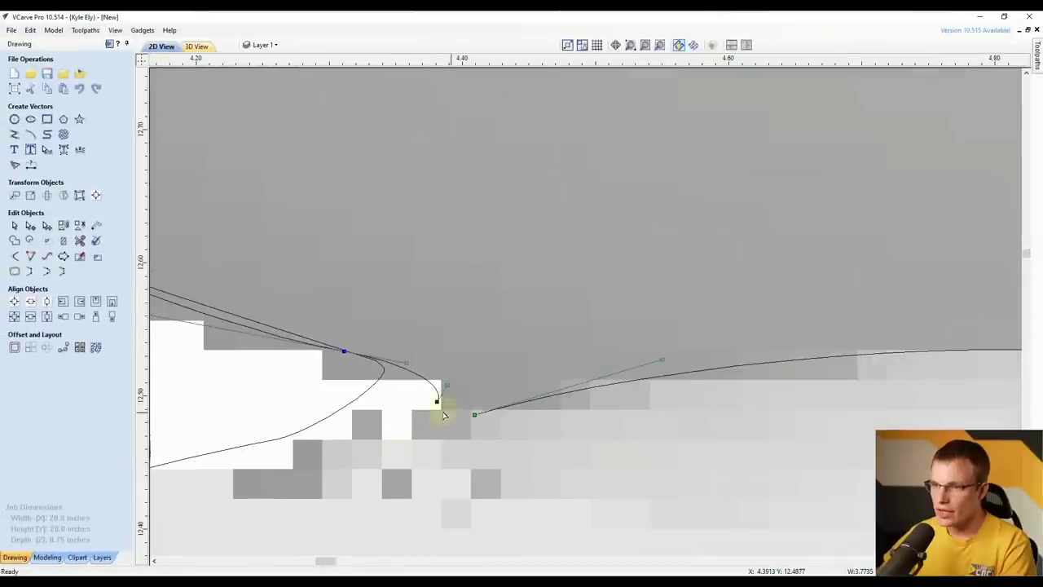
scroll(323, 465, "down", 3)
scroll(322, 464, "down", 4)
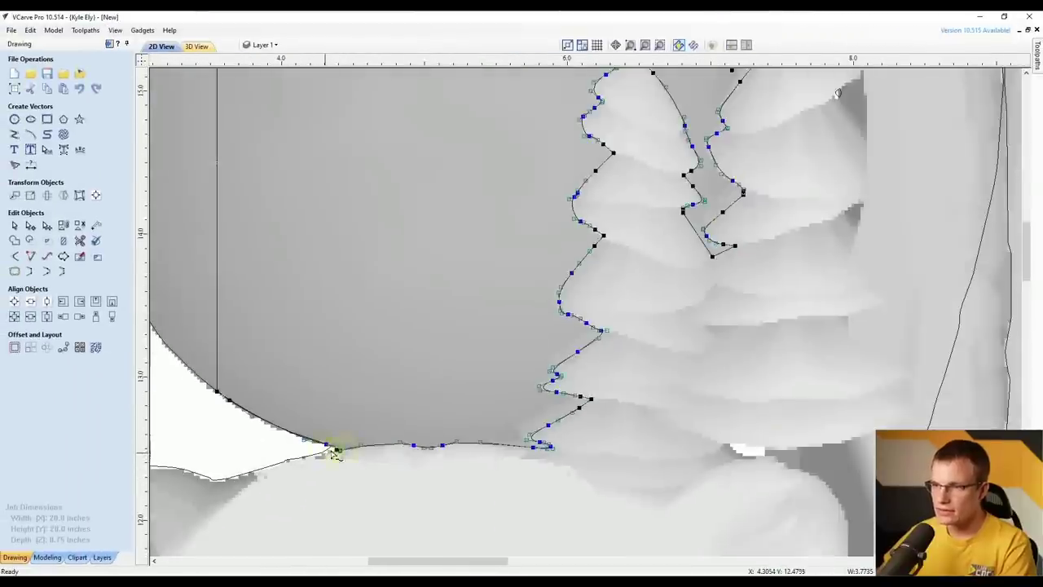
Delete the traced vector's curved span beside the tall tree, just below the notch between the moon and the tree
scroll(548, 289, "up", 3)
scroll(553, 330, "up", 3)
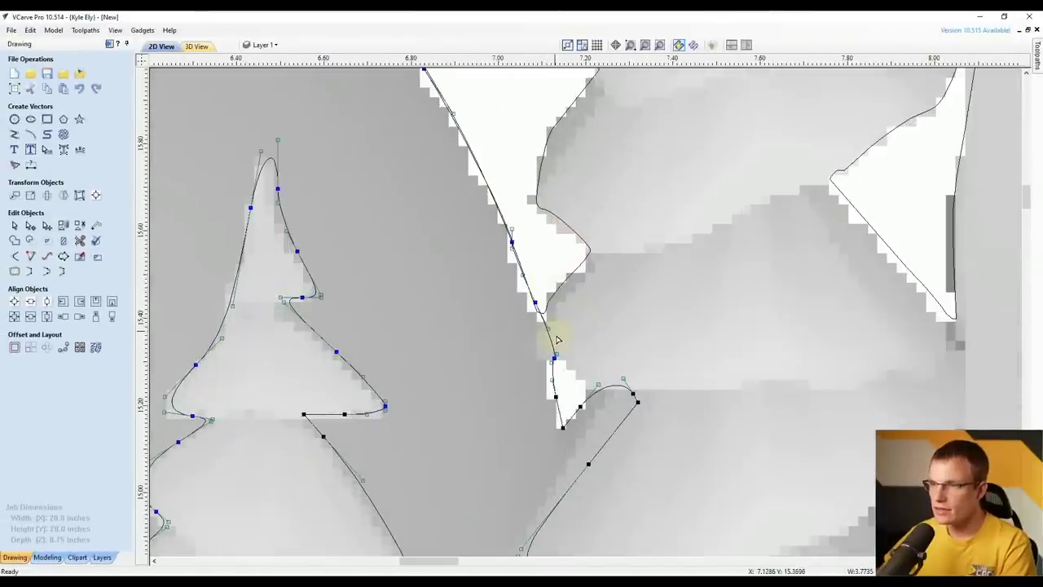
scroll(553, 339, "down", 2)
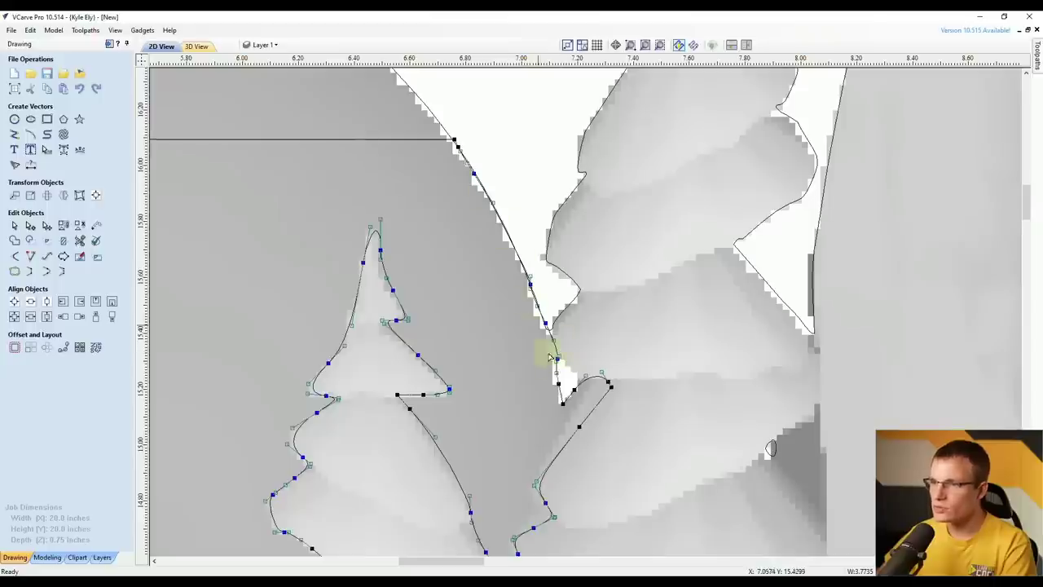
scroll(543, 340, "up", 3)
scroll(566, 436, "up", 1)
scroll(582, 430, "down", 1)
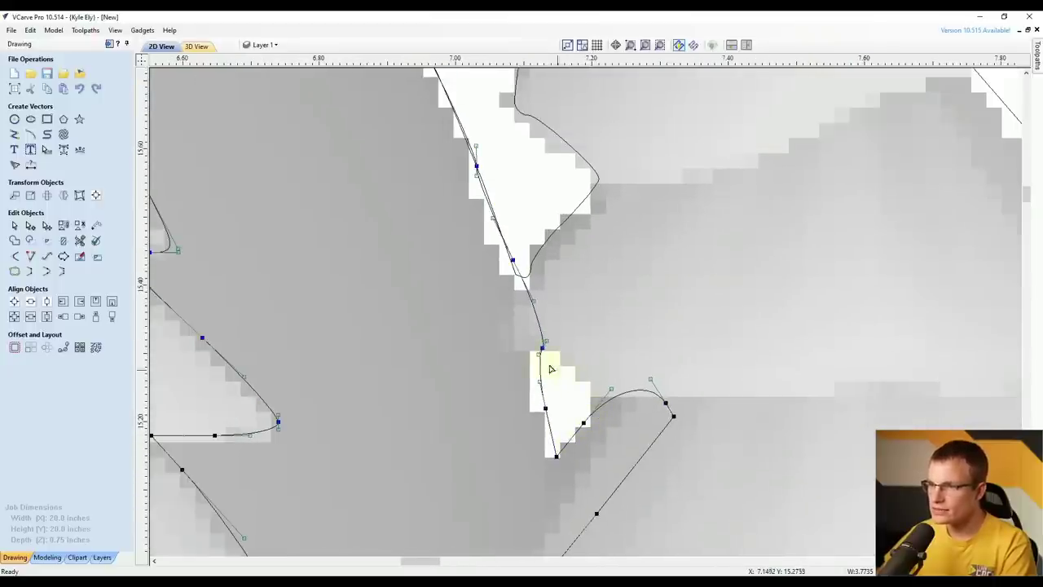
scroll(577, 437, "up", 3)
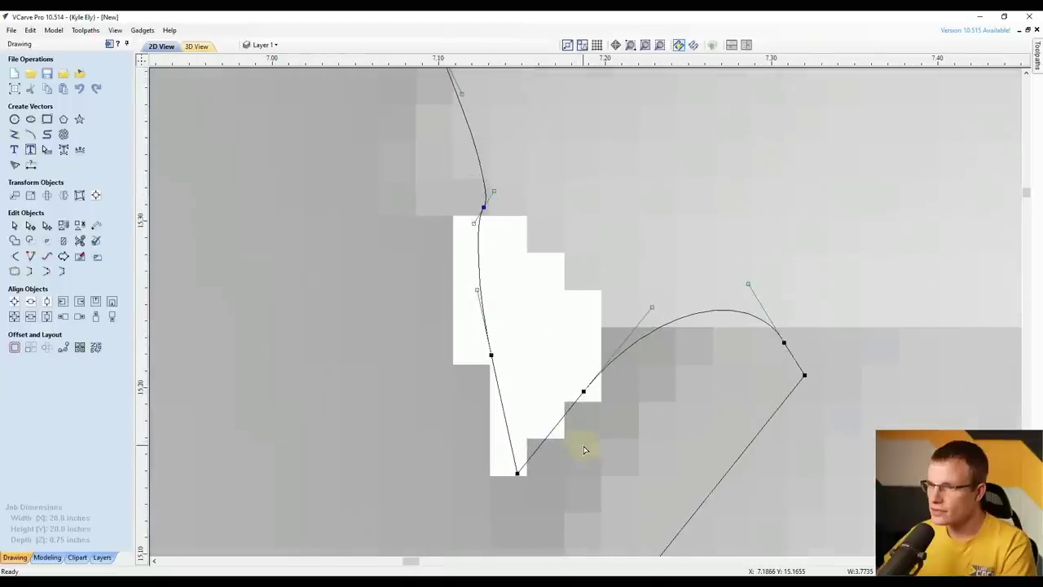
right_click(641, 341)
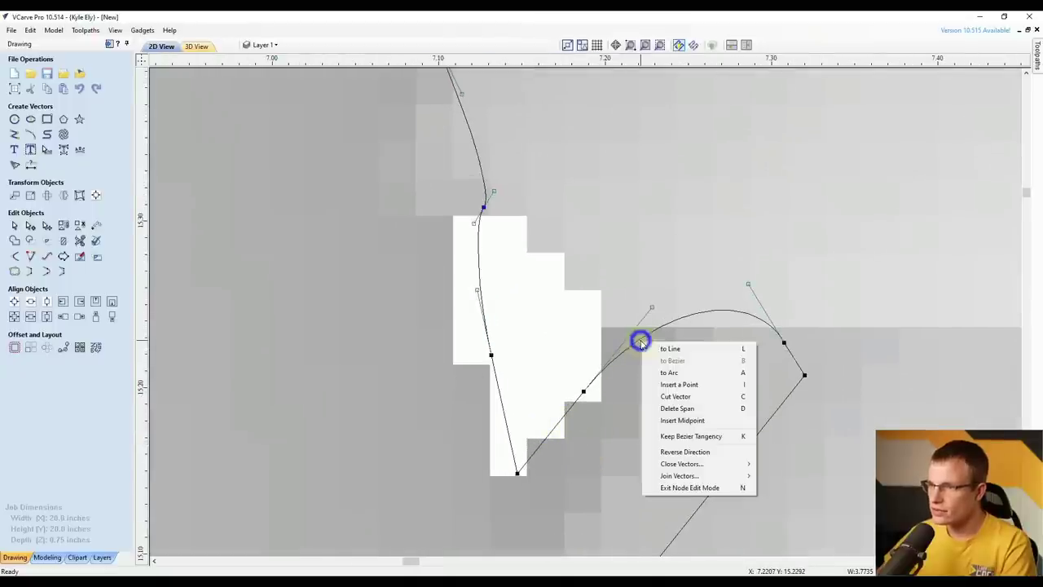
left_click(675, 408)
scroll(690, 427, "down", 3)
scroll(657, 285, "down", 3)
scroll(657, 286, "down", 5)
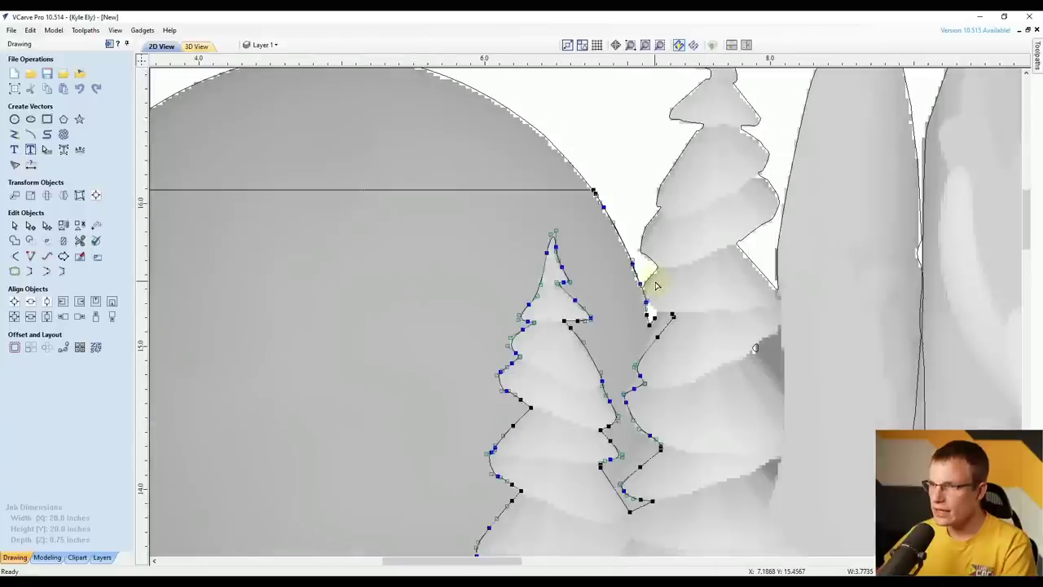
Delete the separated moon part of the trace with its straight box edges, keeping the small tree and head outline
scroll(532, 301, "up", 3)
scroll(442, 330, "down", 2)
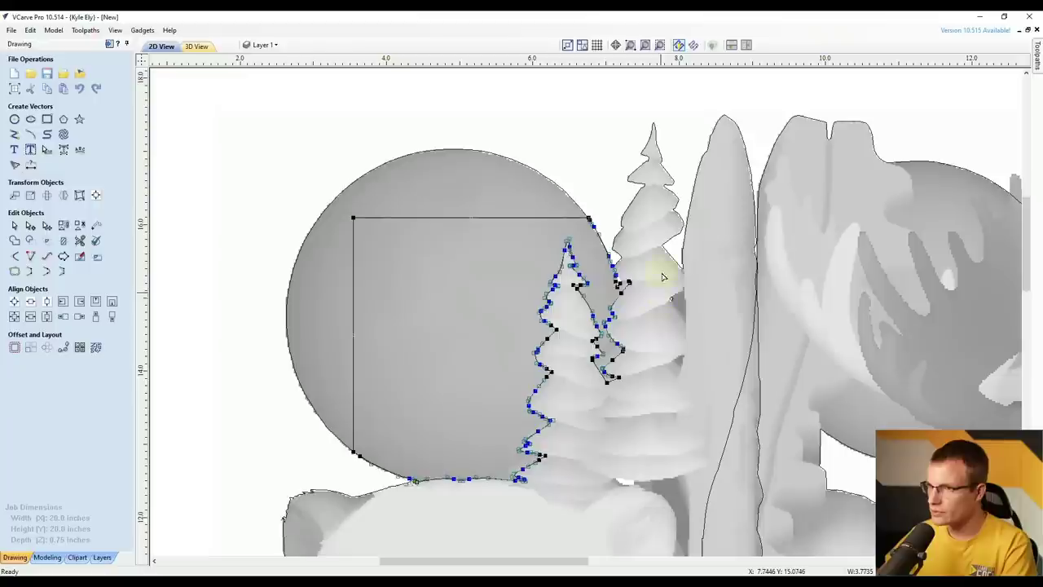
left_click(595, 145)
left_click(438, 217)
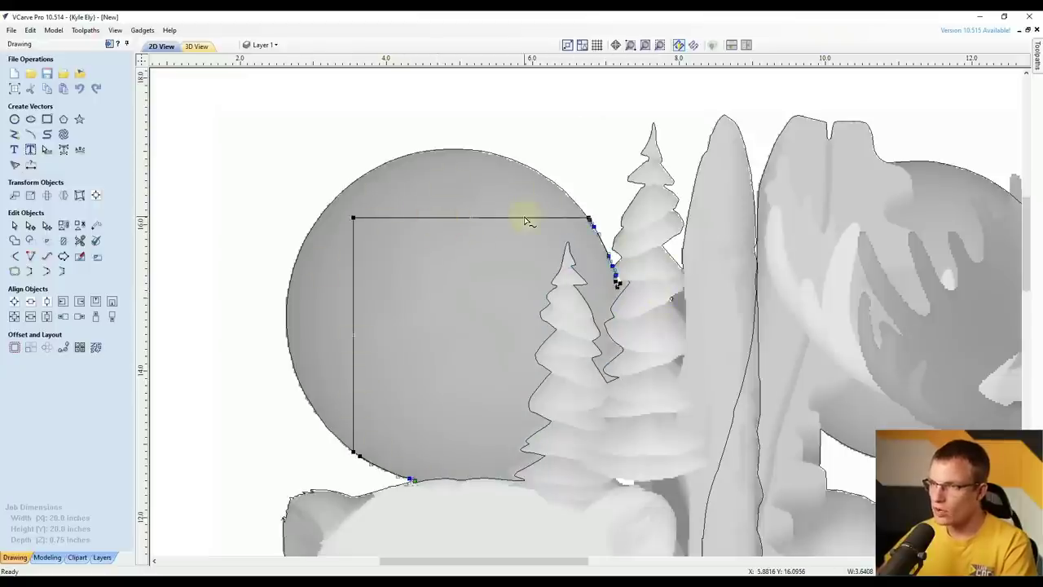
key("Delete")
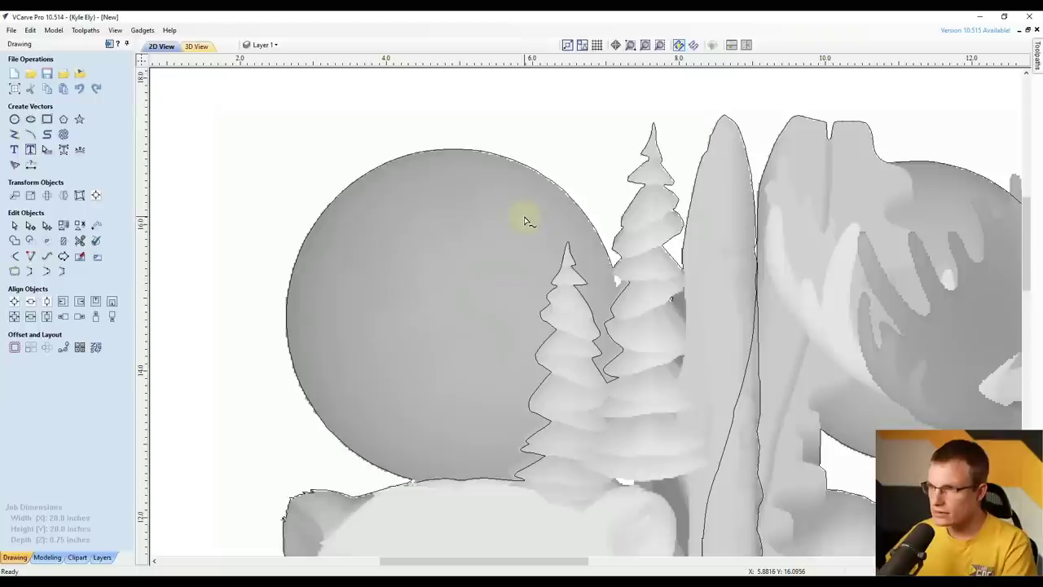
Node-edit the bear's outer boundary vector and delete its span at the notch between the moon and the tall tree
left_click(537, 174)
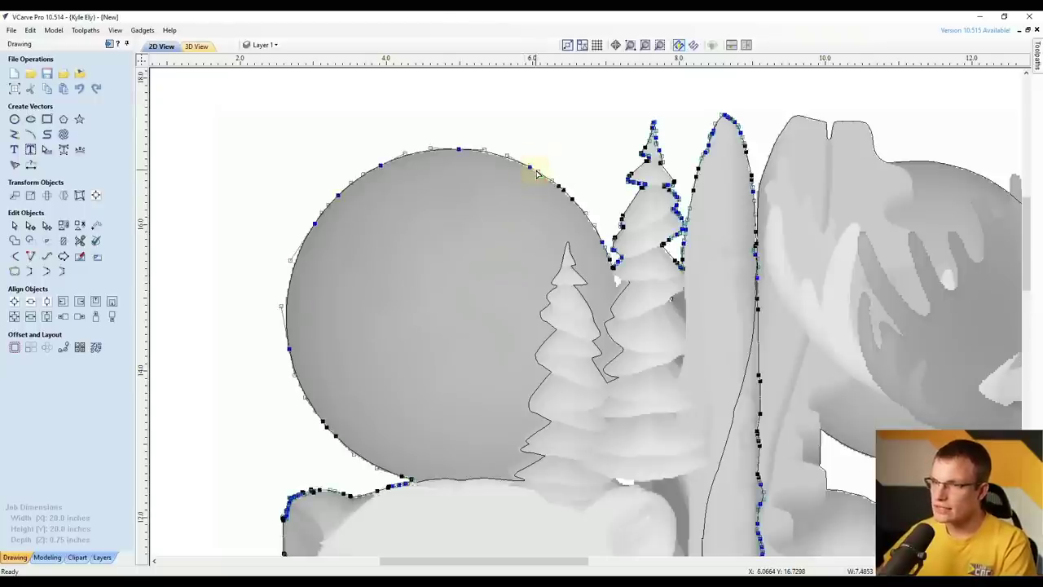
scroll(626, 252, "up", 10)
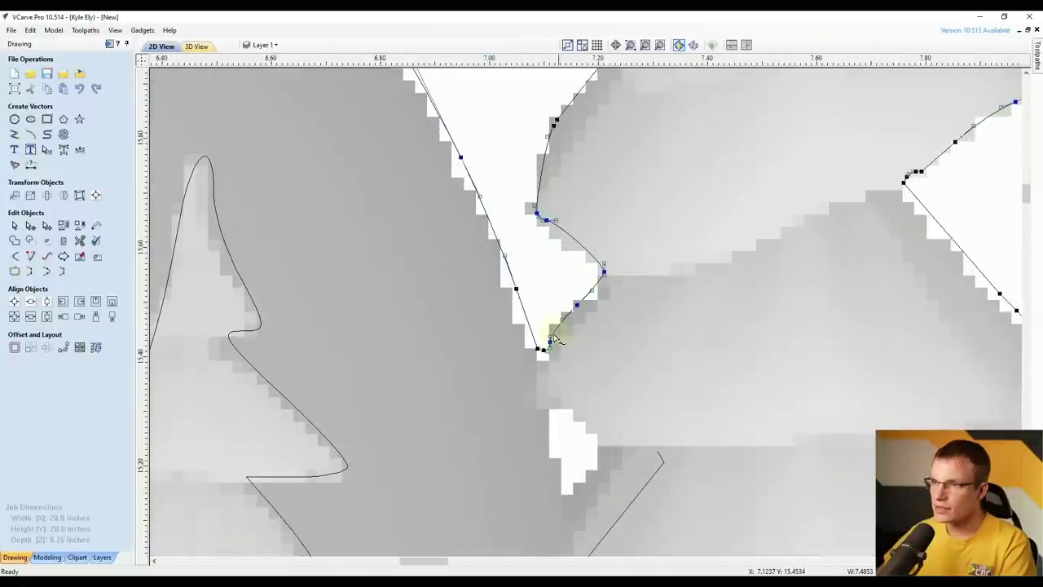
scroll(557, 346, "down", 3)
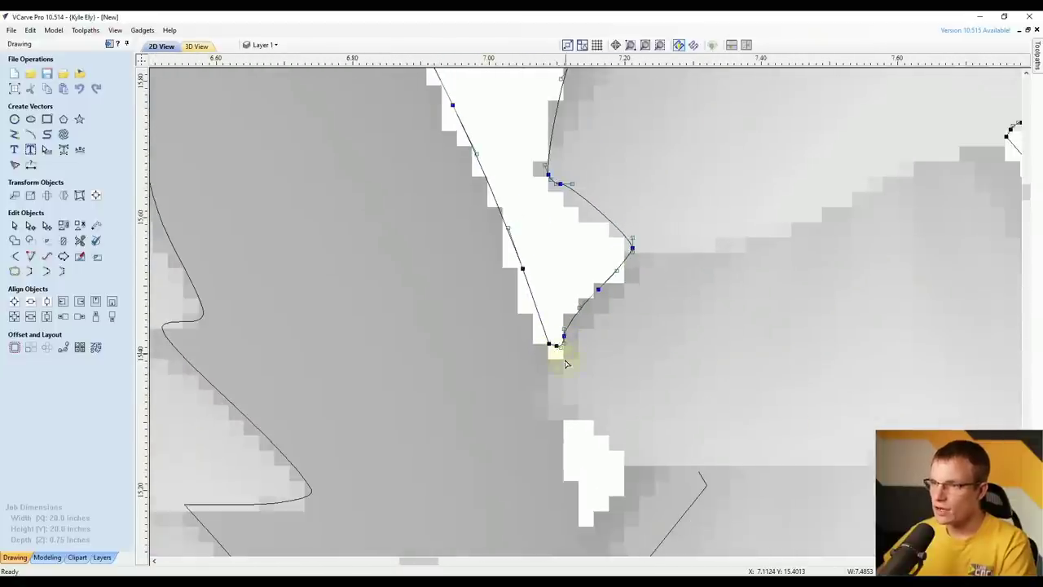
scroll(552, 346, "up", 4)
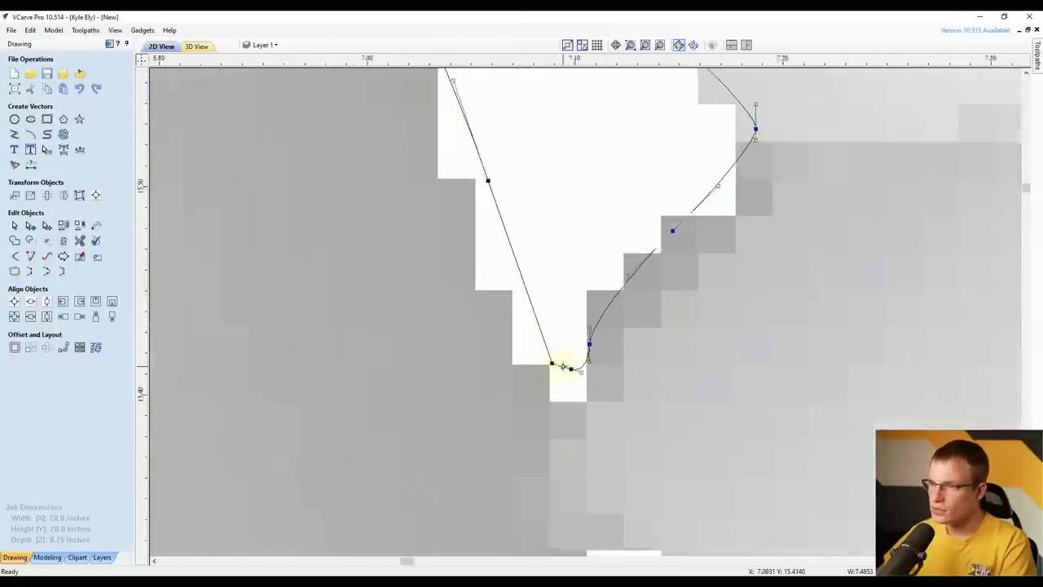
right_click(588, 365)
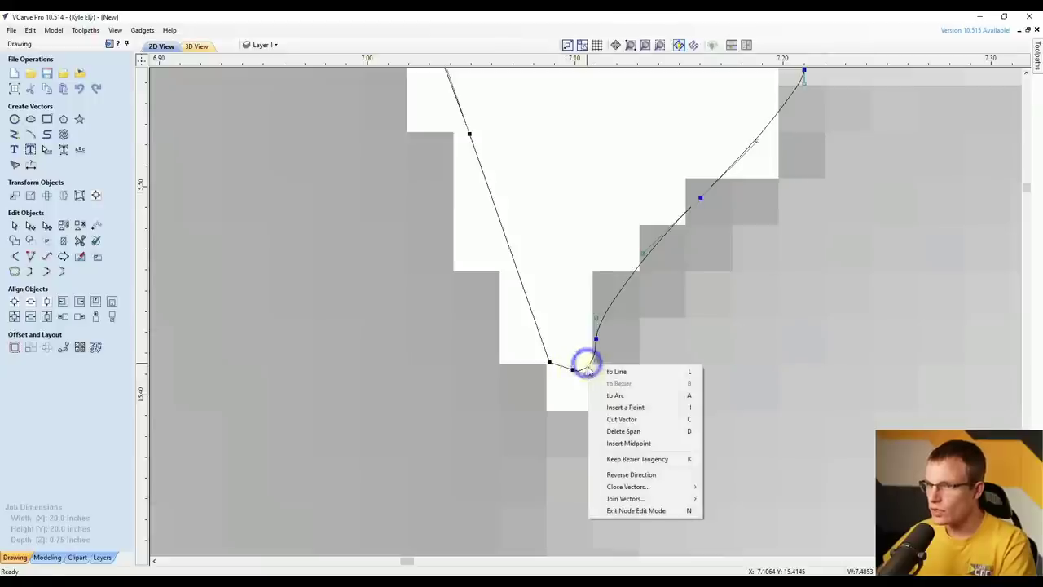
left_click(611, 430)
scroll(659, 160, "down", 8)
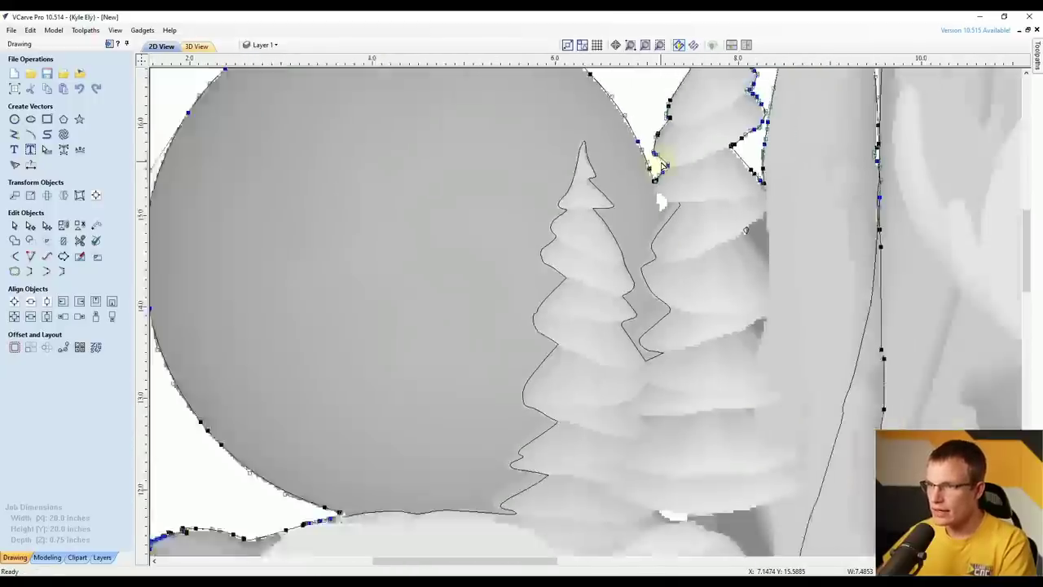
Delete the boundary vector's span where the lower moon edge meets the top of the bear's head
scroll(493, 381, "up", 10)
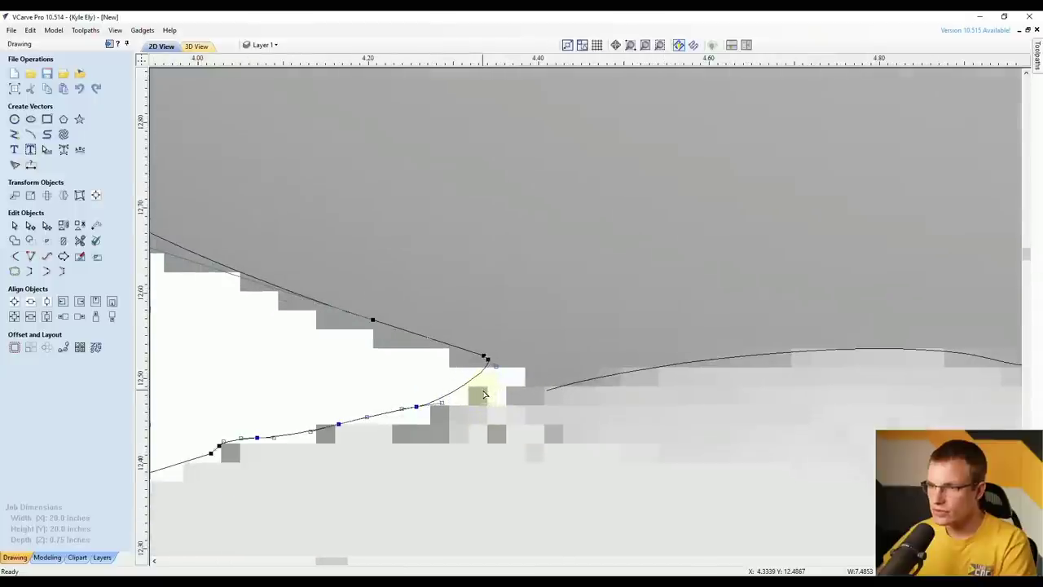
right_click(457, 393)
left_click(496, 454)
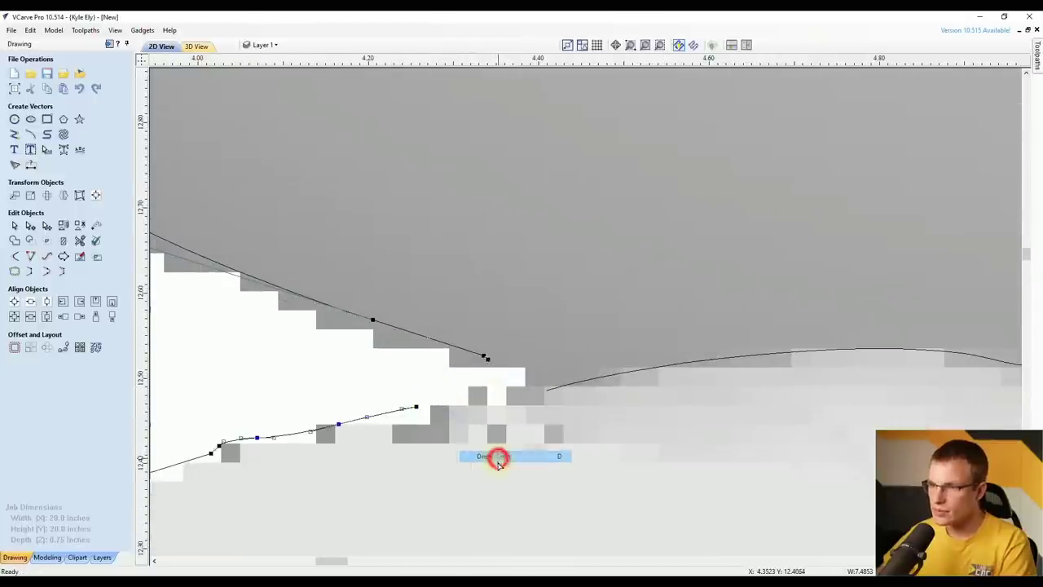
scroll(468, 490, "down", 2)
scroll(469, 491, "down", 6)
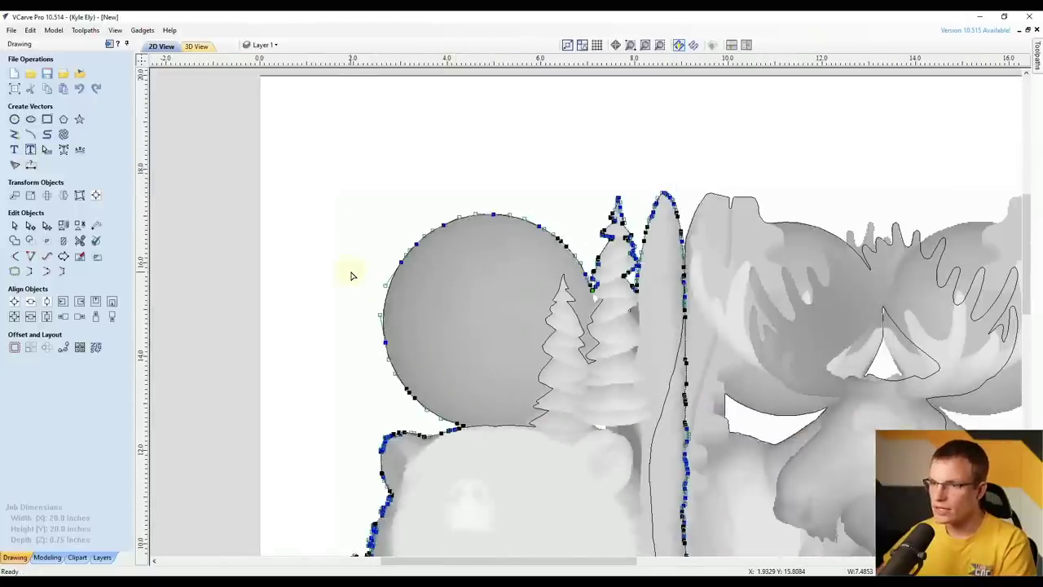
Select the separated moon arc of the bear's boundary and delete it
left_click(351, 273)
left_click(397, 266)
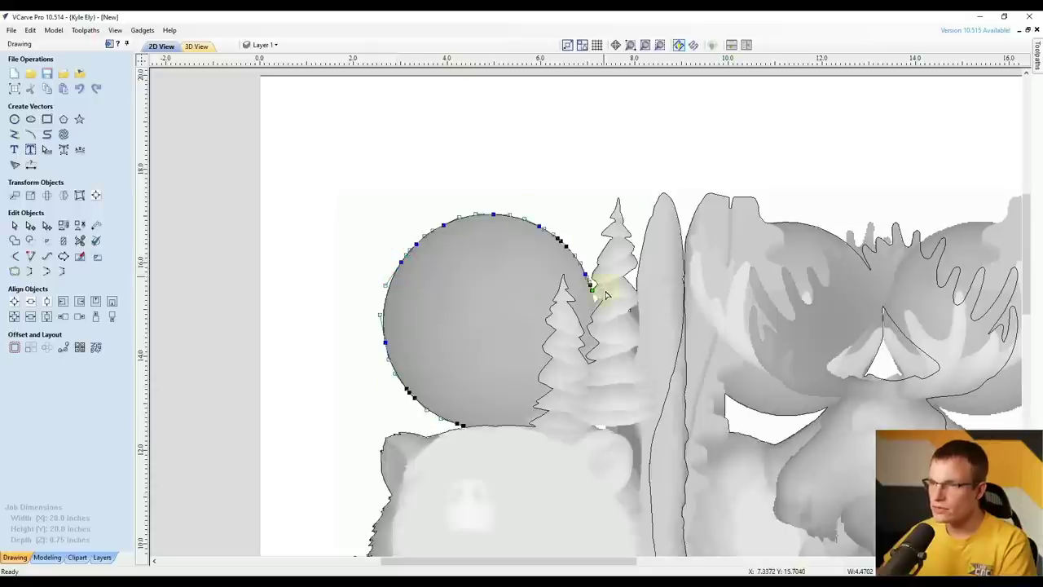
left_click(575, 180)
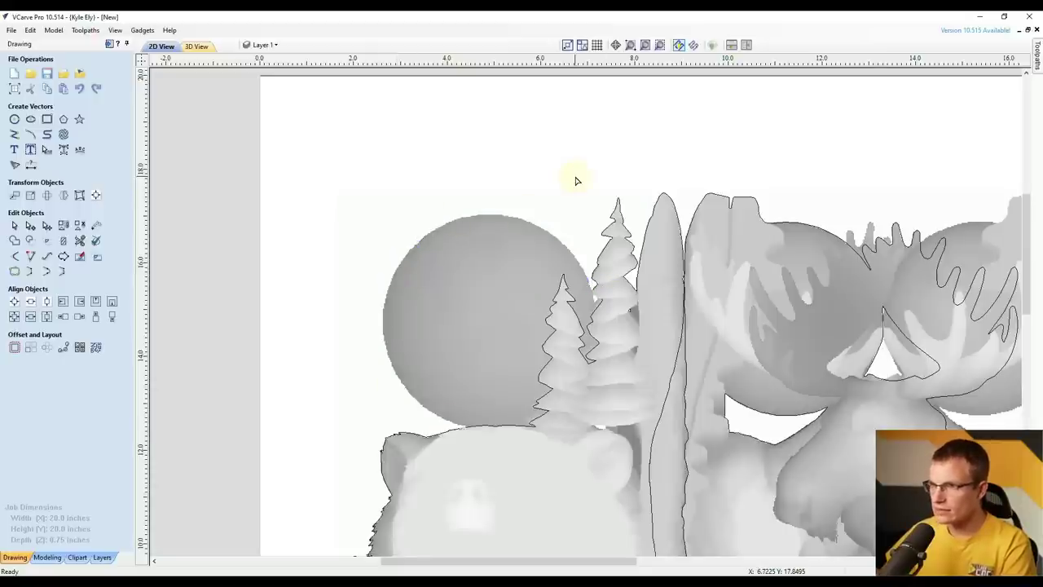
Leave node editing and join the bear's boundary to the traced head outline with a smooth curve across the gap
scroll(458, 437, "up", 3)
scroll(468, 425, "up", 3)
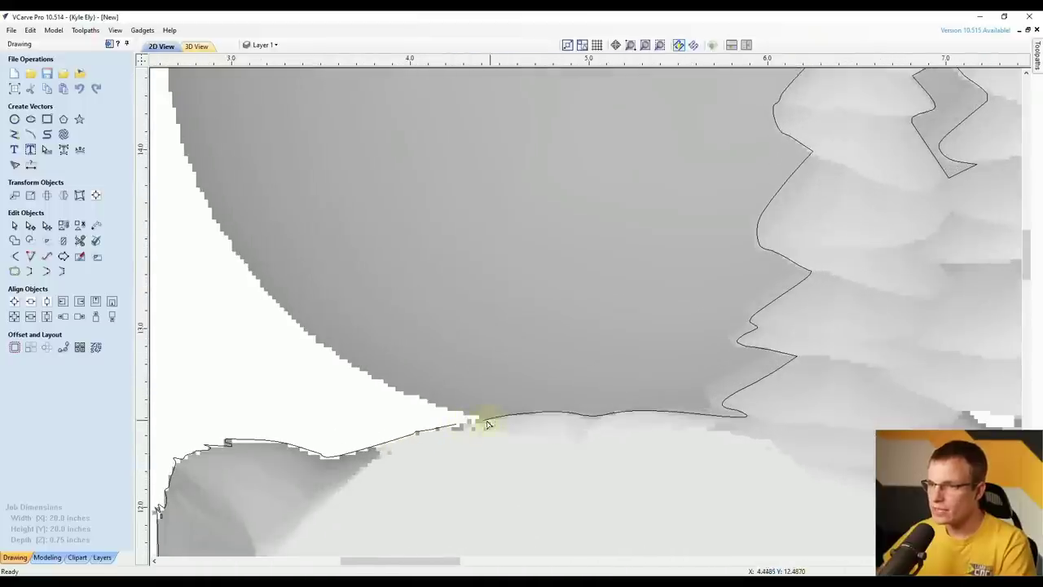
scroll(451, 462, "down", 5)
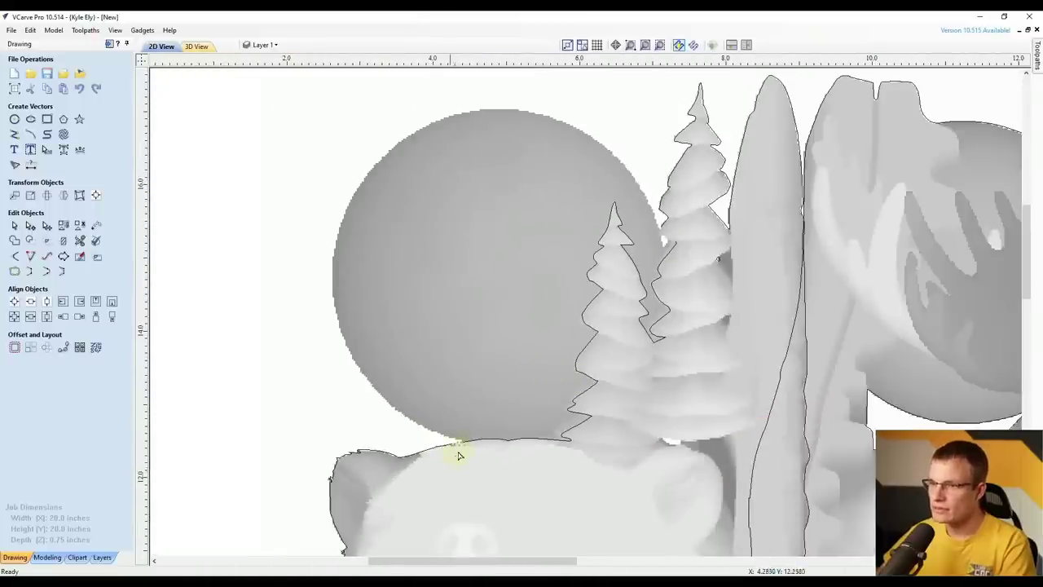
scroll(456, 445, "up", 10)
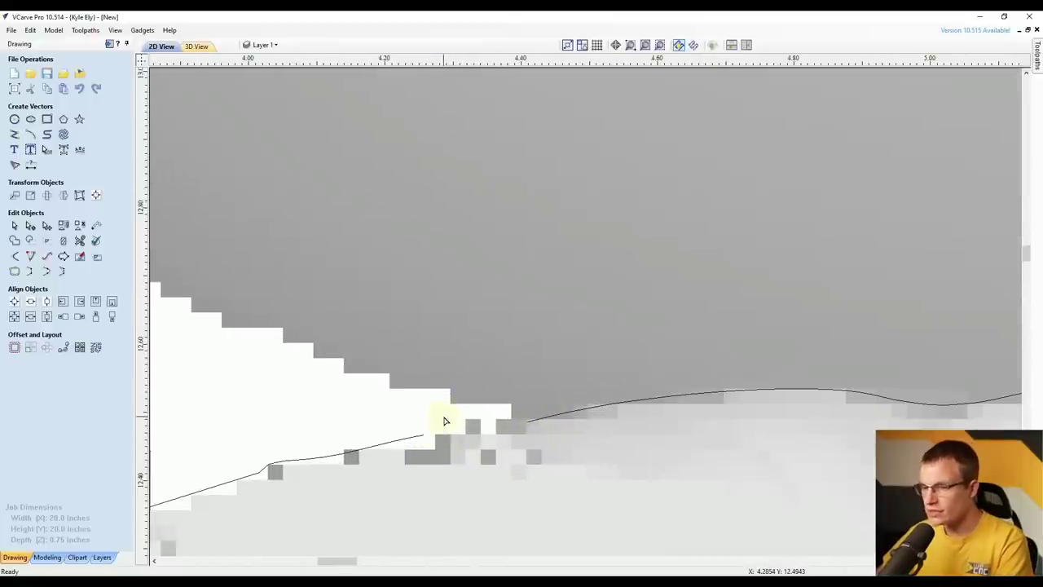
key("n")
scroll(560, 286, "down", 2)
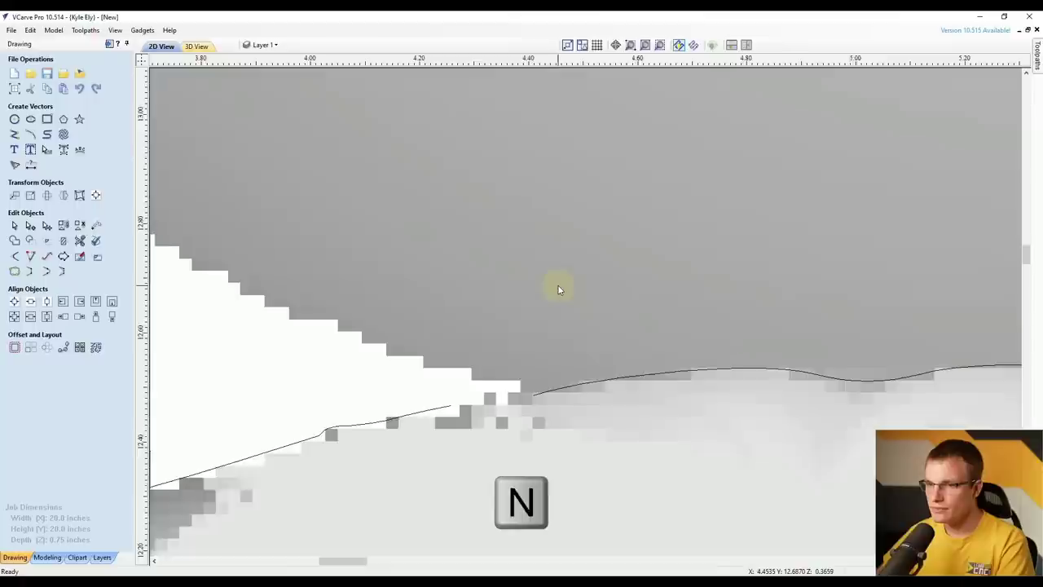
left_click(457, 386)
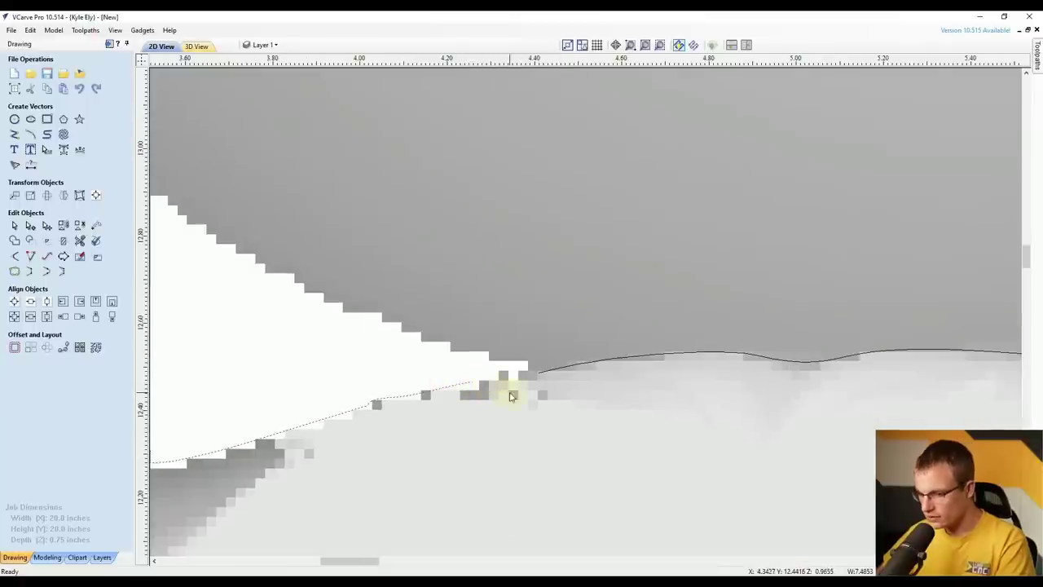
left_click(556, 368)
scroll(481, 372, "up", 1)
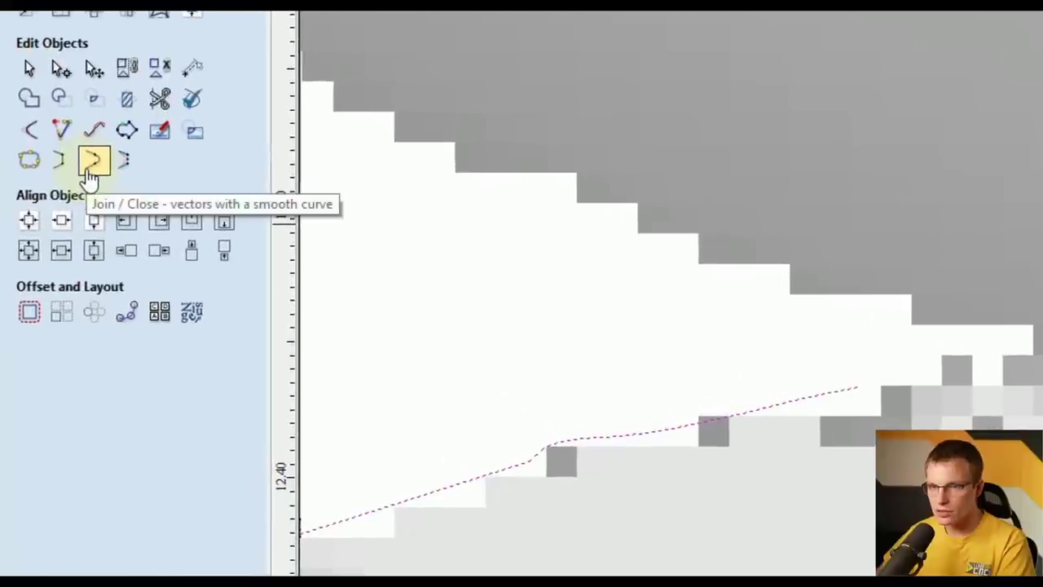
left_click(90, 171)
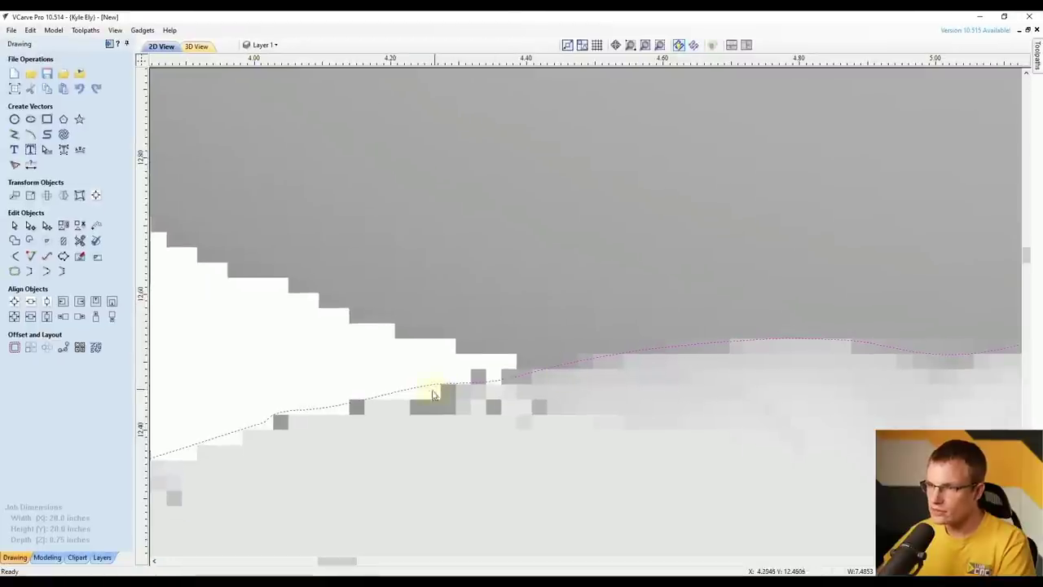
Deselect the boundary vector and examine its join at the bear's head and the open gap along the tall tree's left edge
left_click(367, 366)
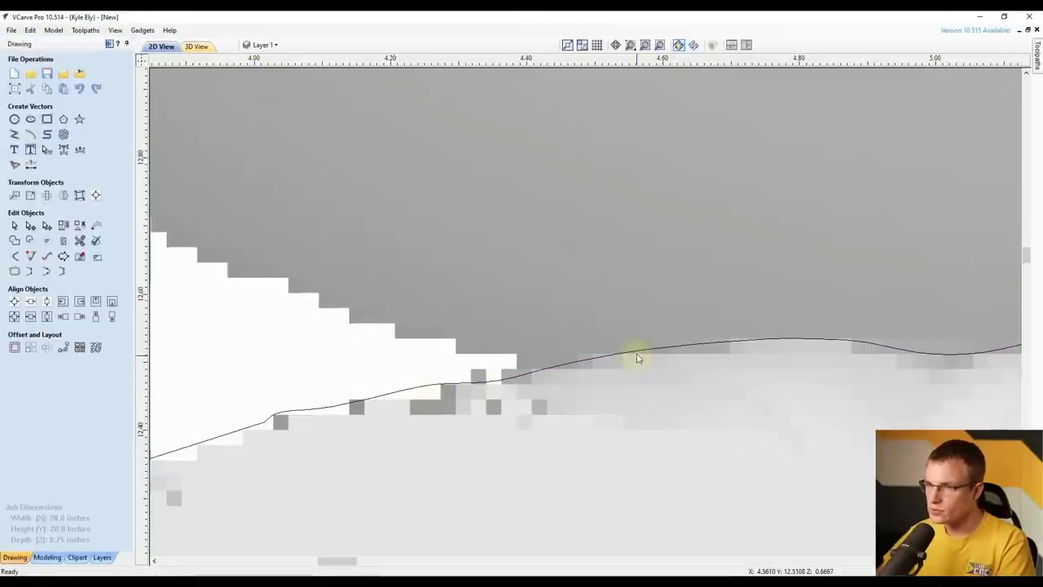
scroll(559, 366, "up", 1)
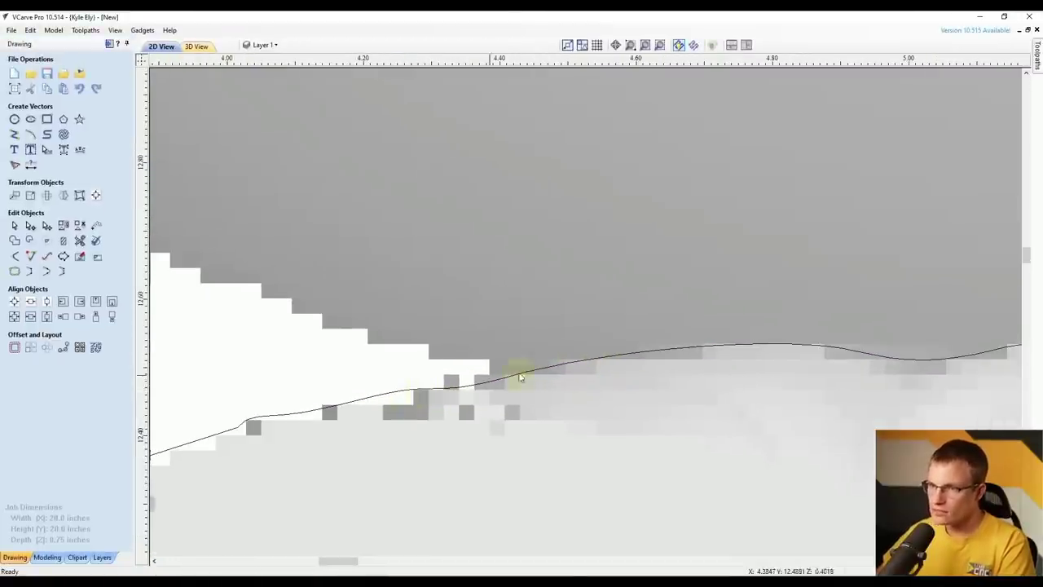
scroll(617, 354, "down", 2)
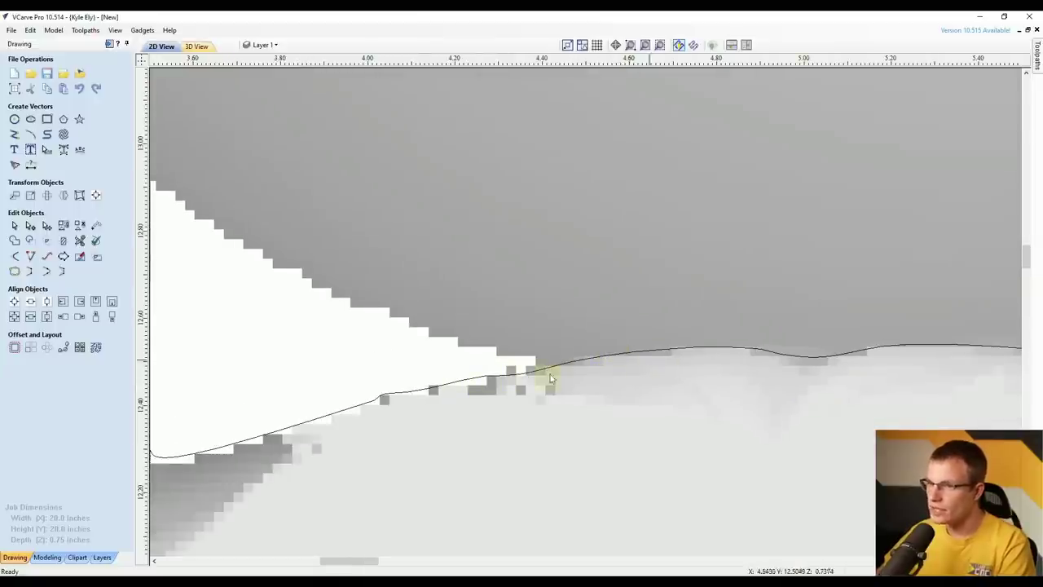
scroll(480, 391, "down", 1)
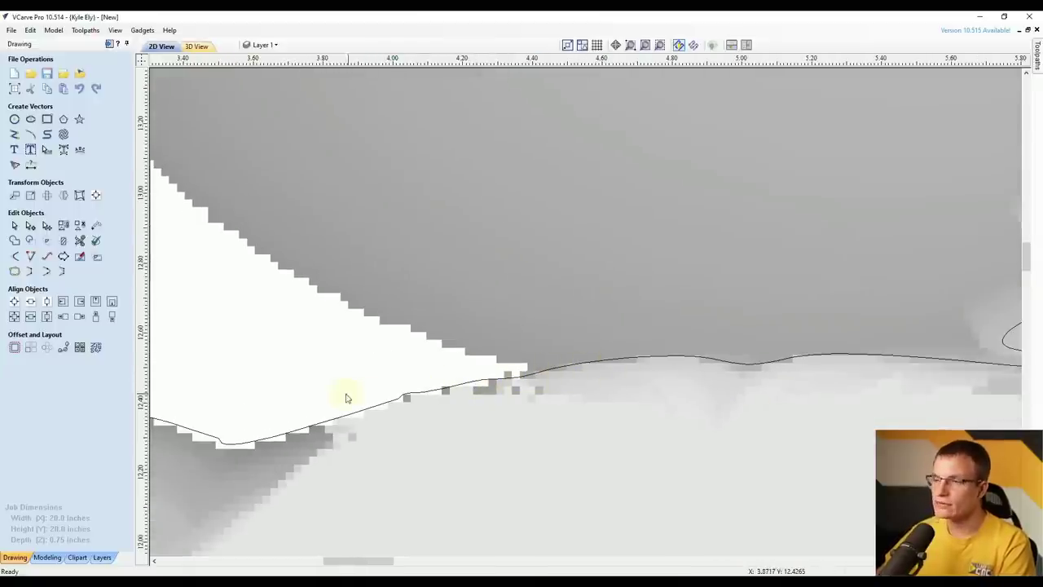
scroll(396, 380, "down", 5)
scroll(641, 142, "up", 5)
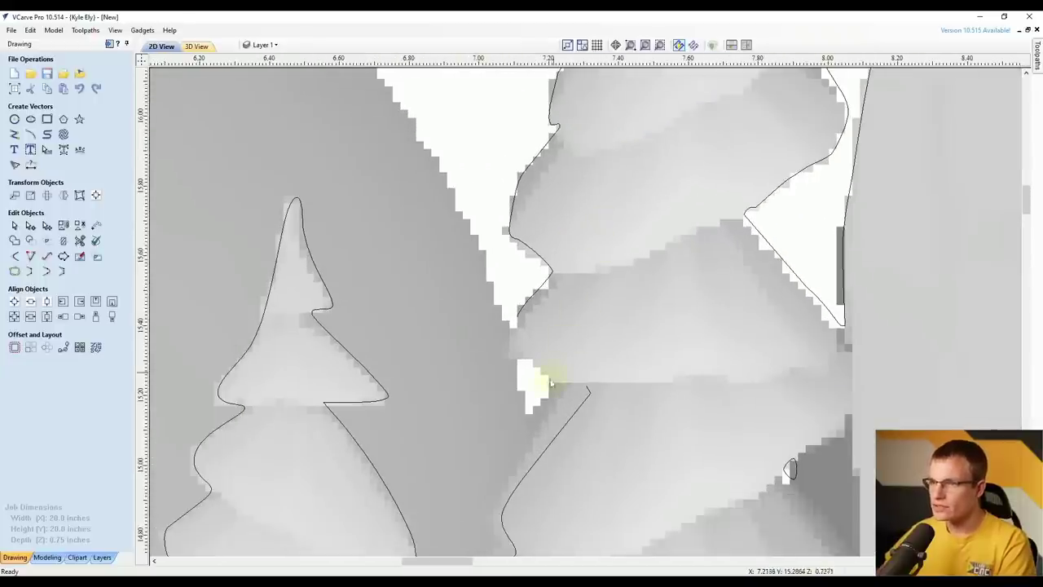
scroll(516, 343, "up", 1)
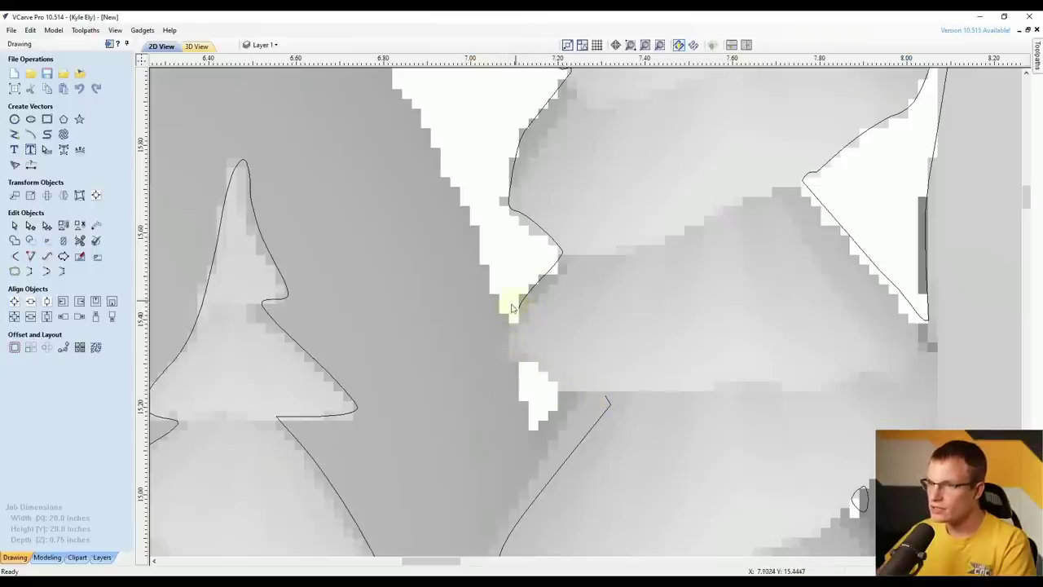
scroll(560, 351, "down", 3)
scroll(531, 269, "up", 4)
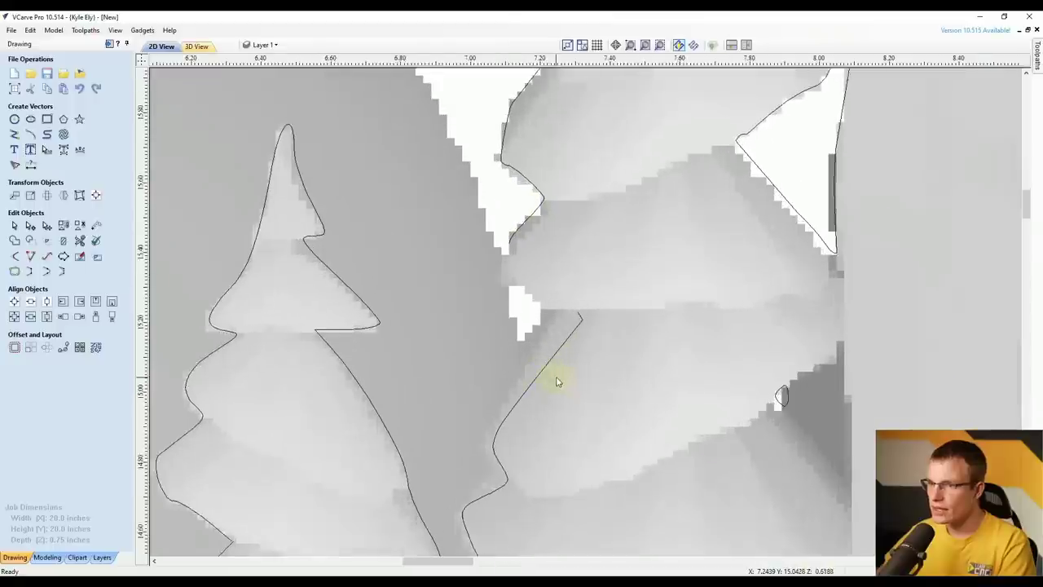
scroll(526, 403, "down", 1)
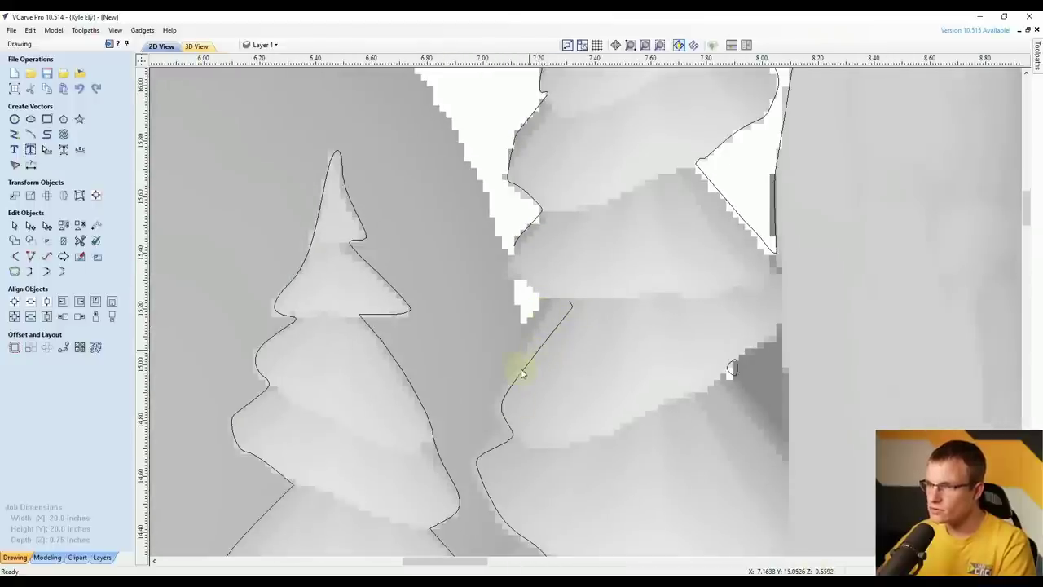
scroll(533, 352, "up", 2)
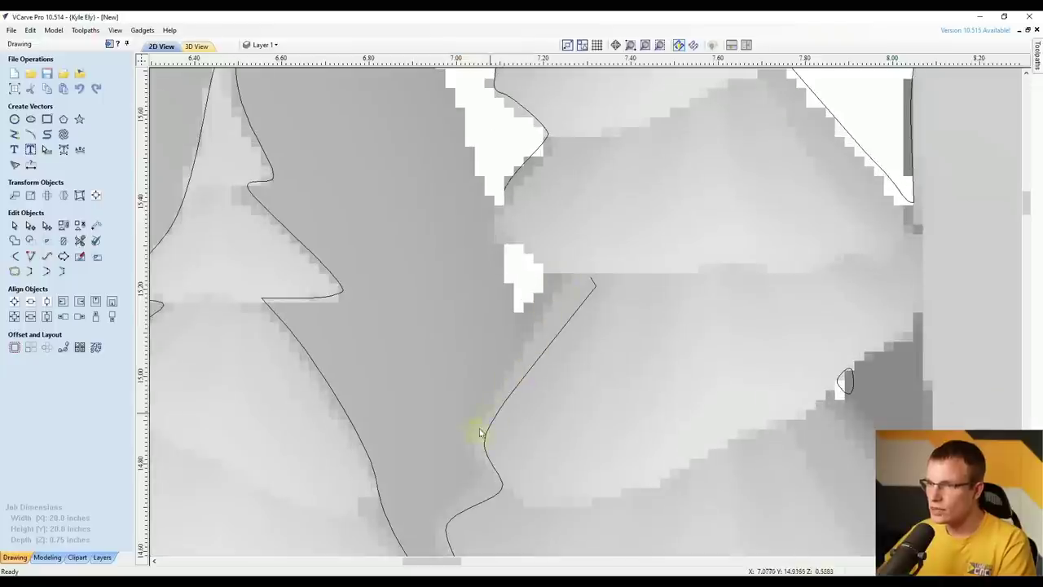
scroll(489, 392, "down", 5)
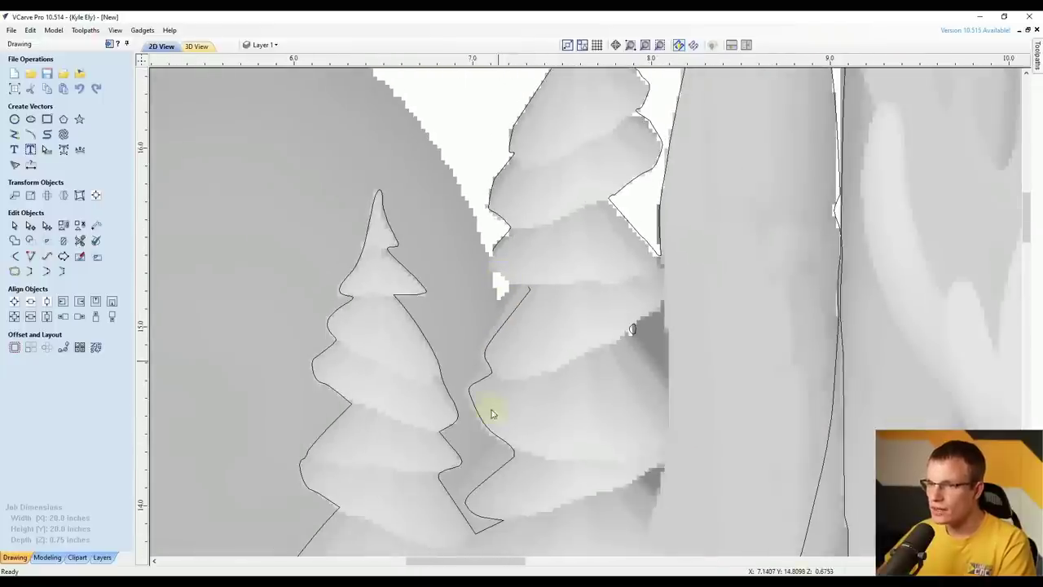
scroll(517, 334, "up", 1)
scroll(516, 374, "down", 1)
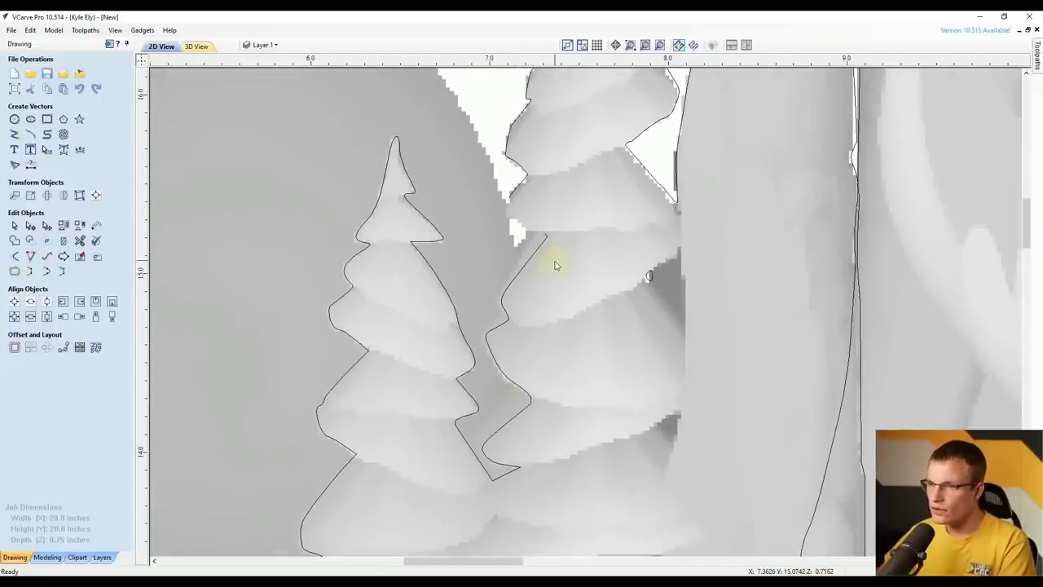
scroll(507, 361, "up", 3)
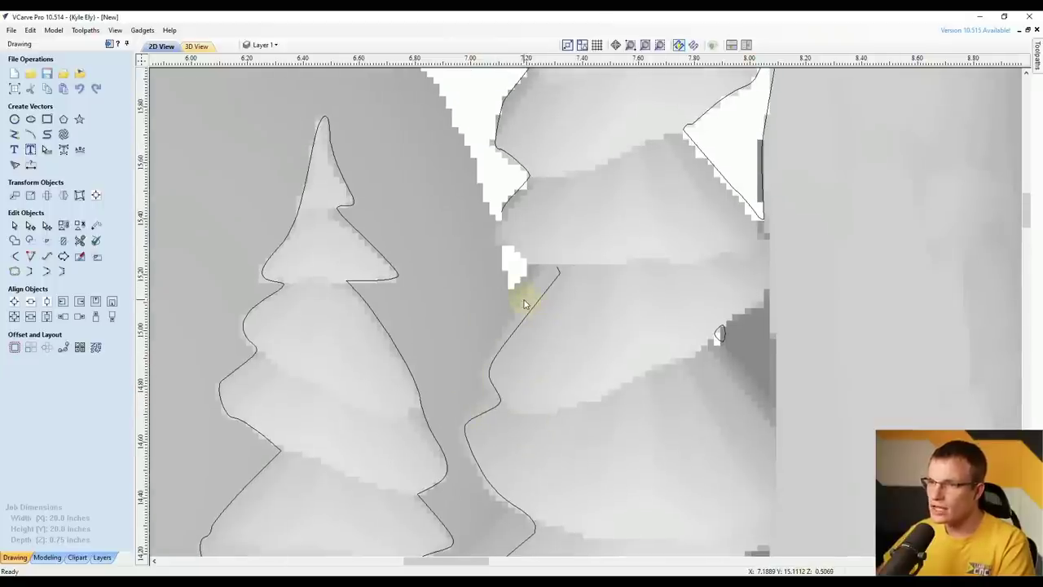
scroll(589, 275, "up", 3)
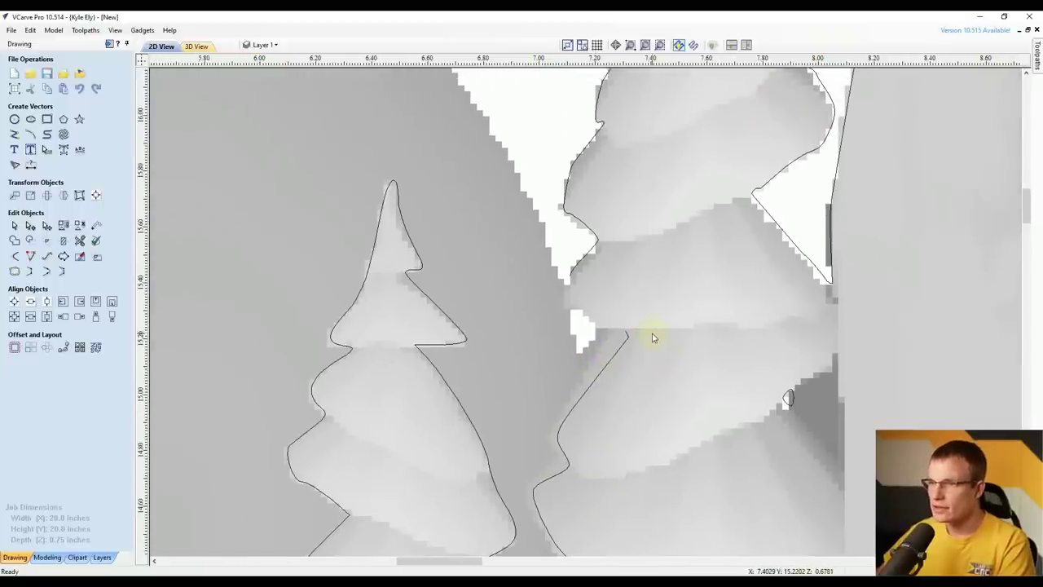
scroll(619, 299, "down", 2)
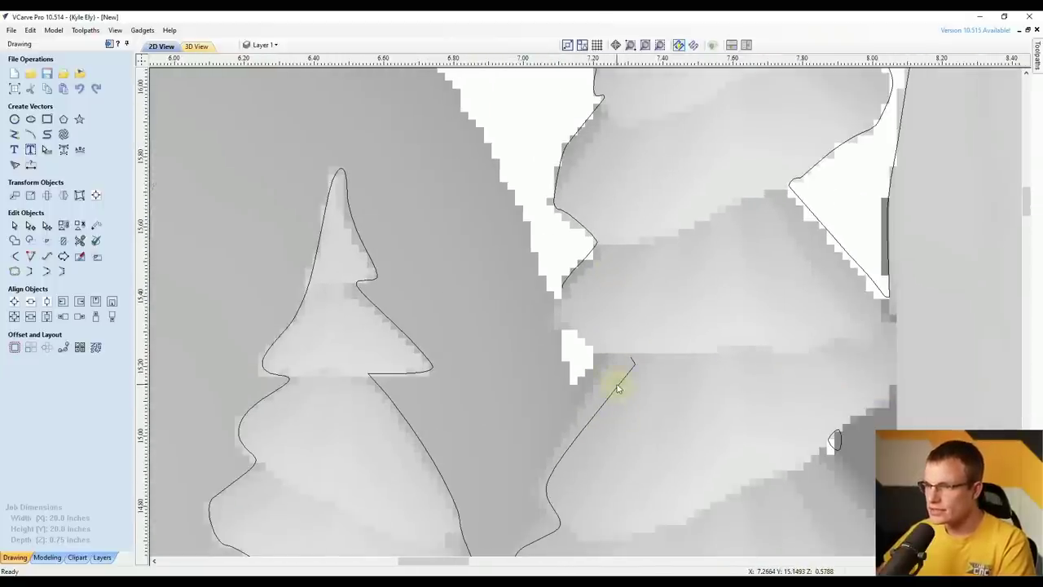
Node-edit the boundary below the gap, shifting its upper nodes and curve handle onto the tall tree's left edge and smoothing the middle node
middle_click_drag(617, 389, 576, 235)
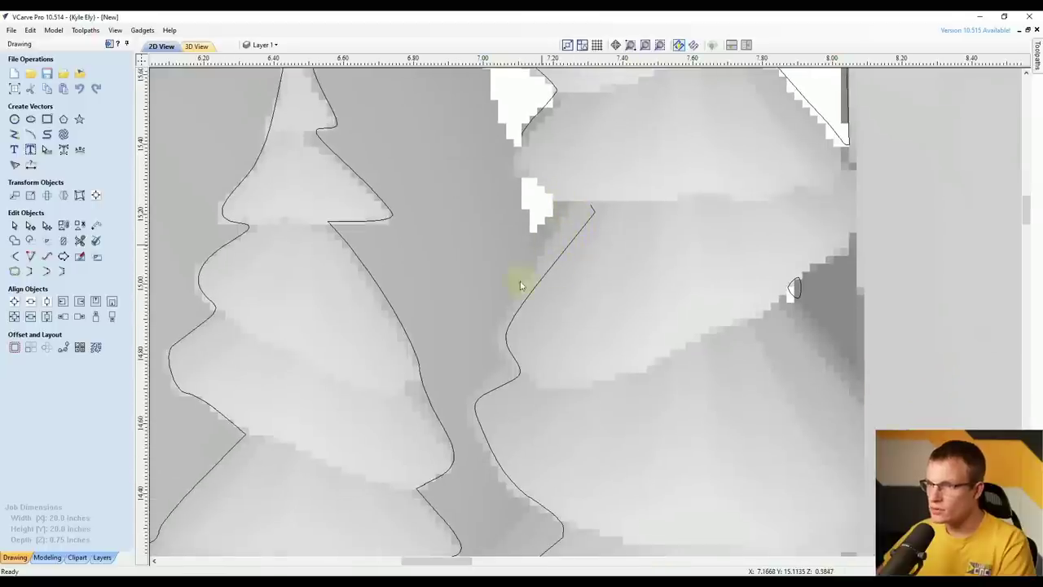
key("ctrl+a")
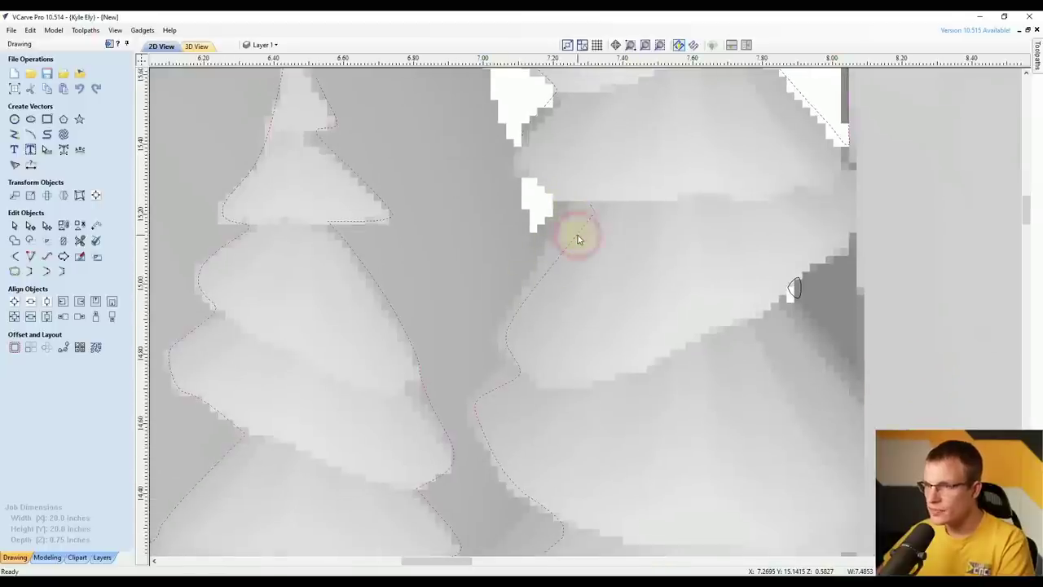
key("n")
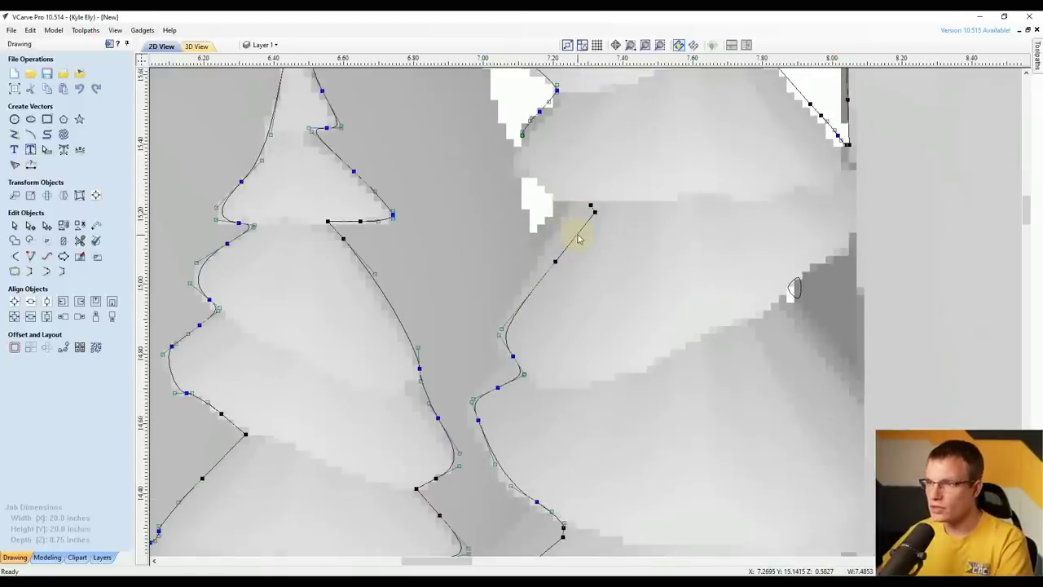
scroll(587, 168, "up", 4)
scroll(587, 167, "down", 2)
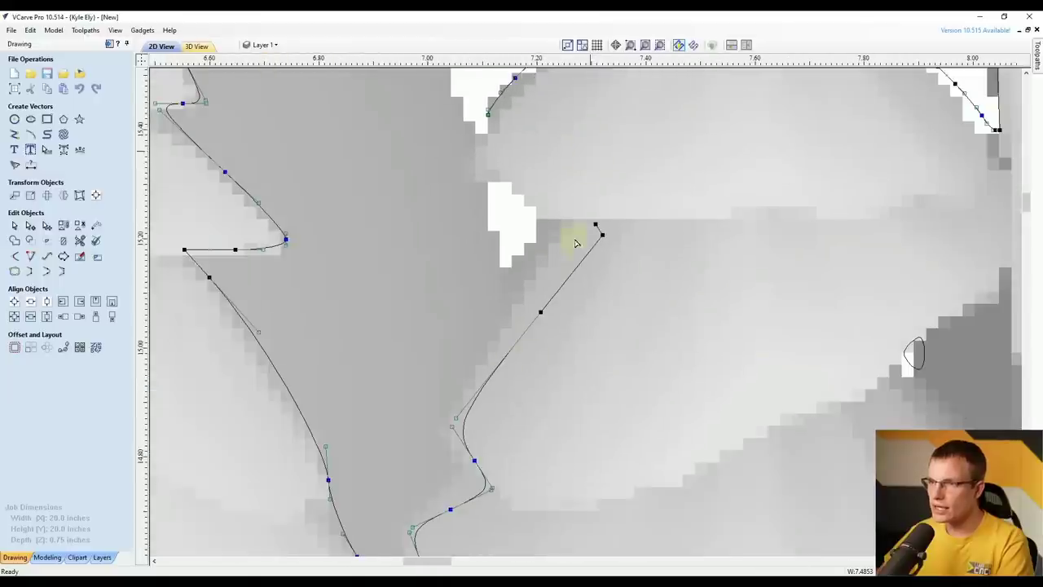
left_click(508, 347)
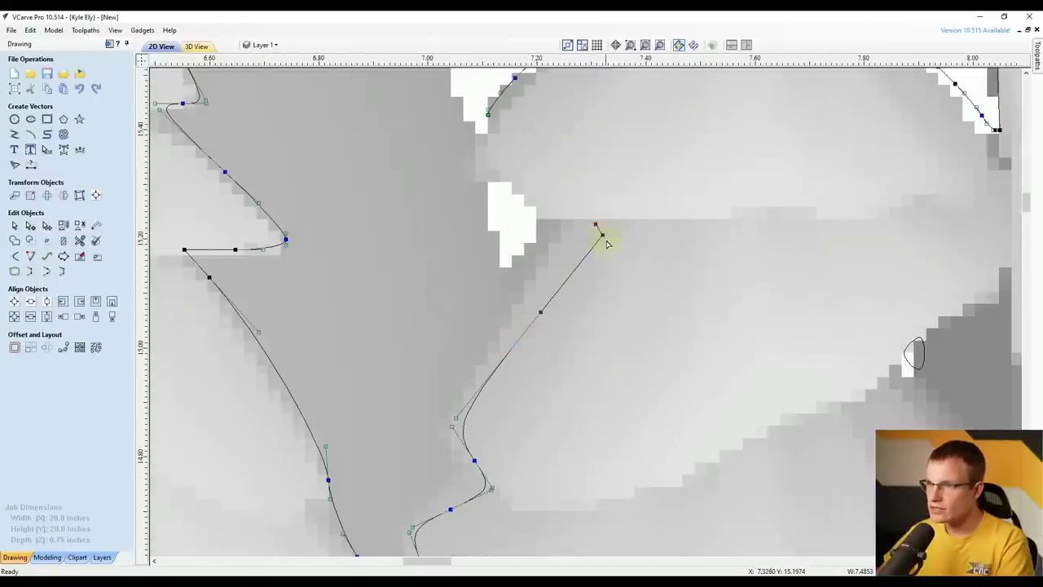
left_click_drag(603, 235, 568, 229)
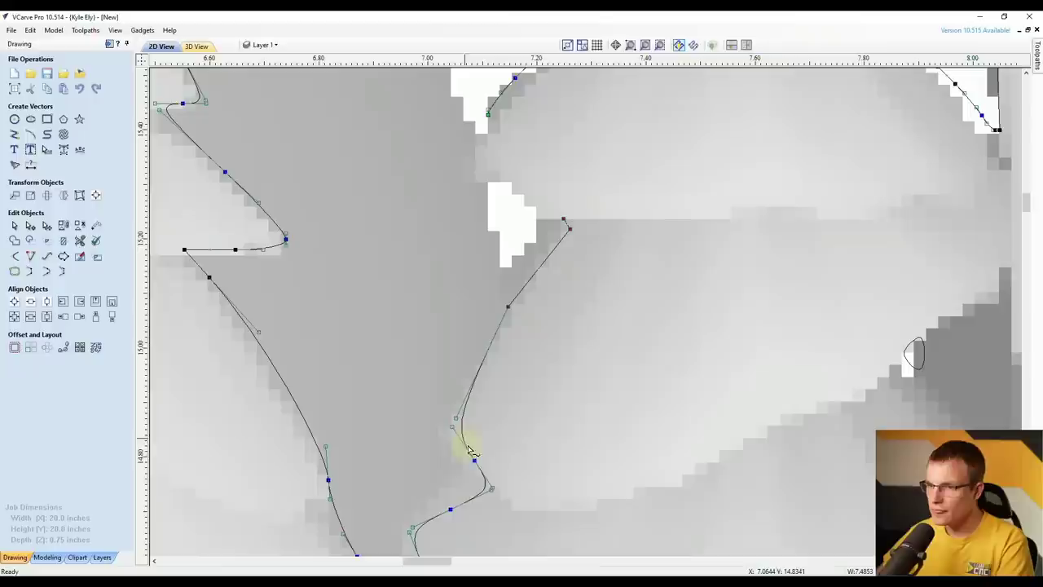
mouse_move(454, 426)
left_mouse_down()
mouse_move(447, 407)
mouse_move(454, 419)
mouse_move(443, 417)
left_mouse_up()
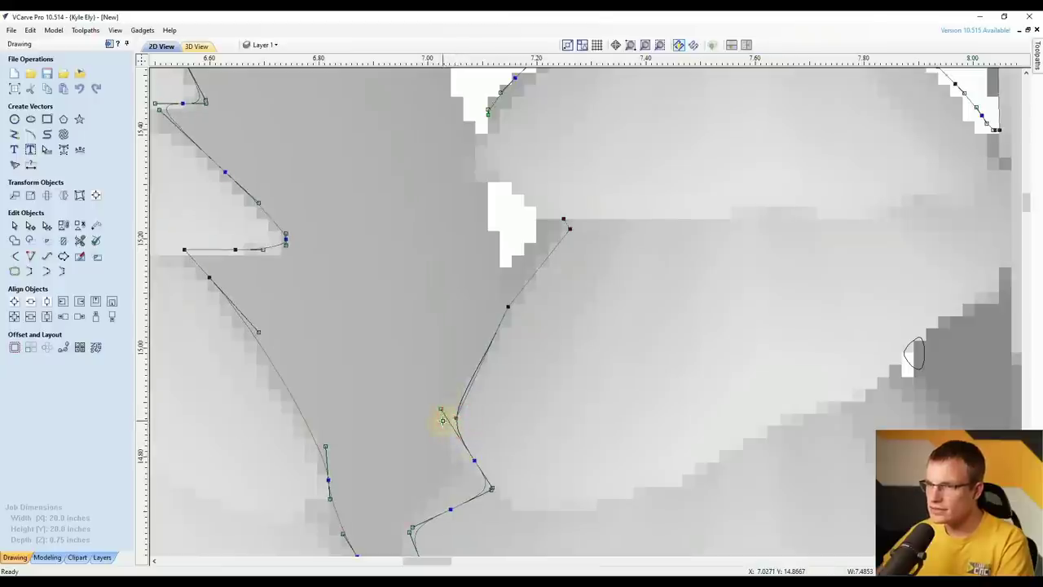
right_click(506, 309)
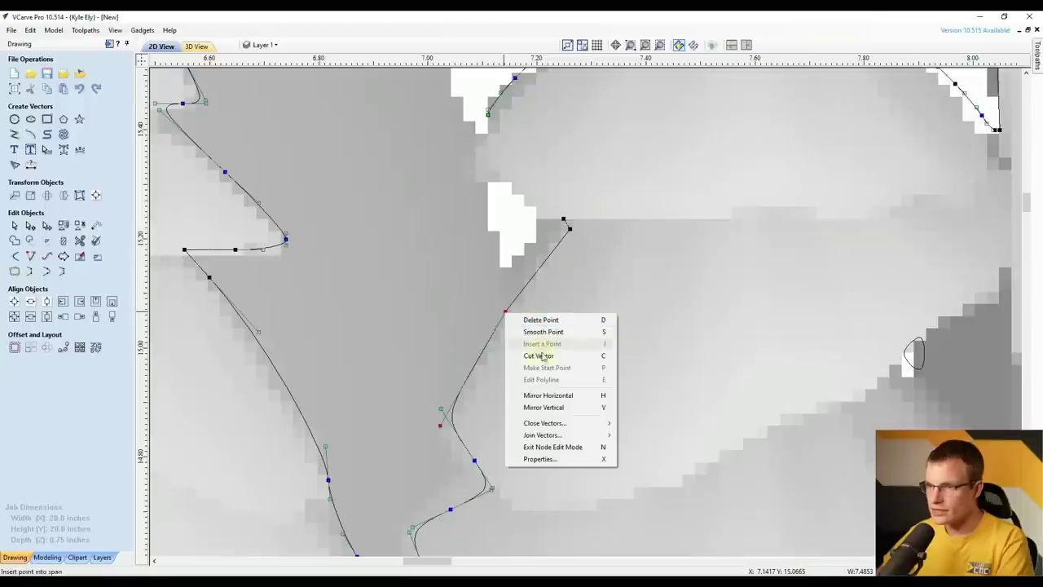
left_click(543, 333)
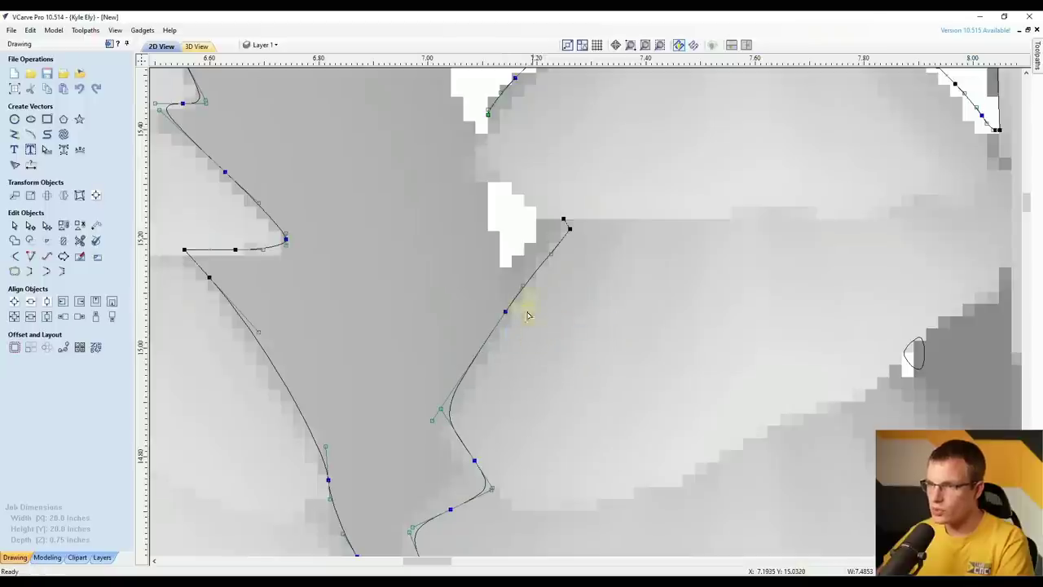
Examine how closely the boundary vector follows the tall tree's lower left branches
scroll(504, 255, "down", 3)
scroll(498, 379, "up", 1)
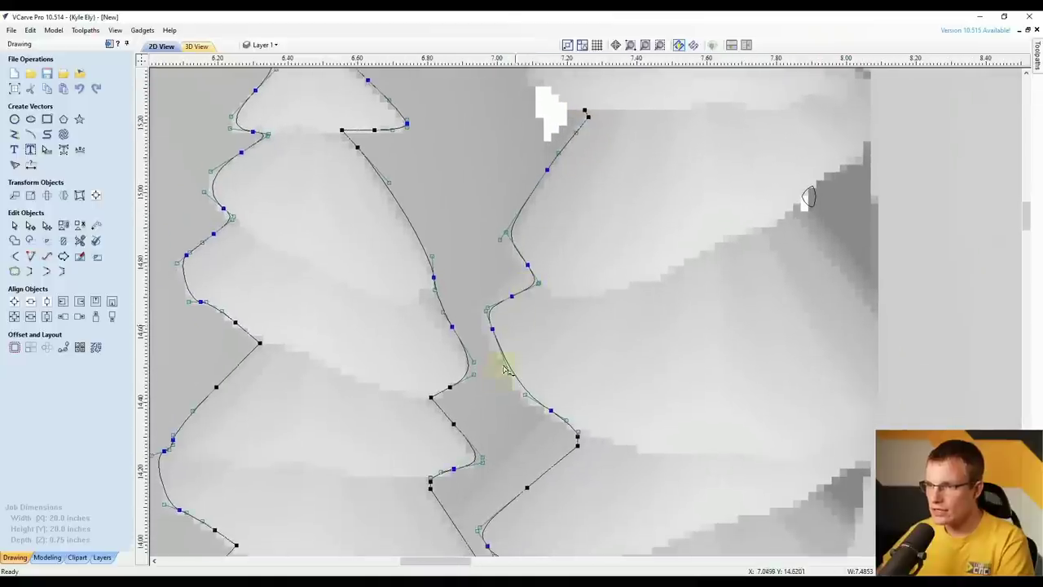
middle_click_drag(521, 397, 531, 356)
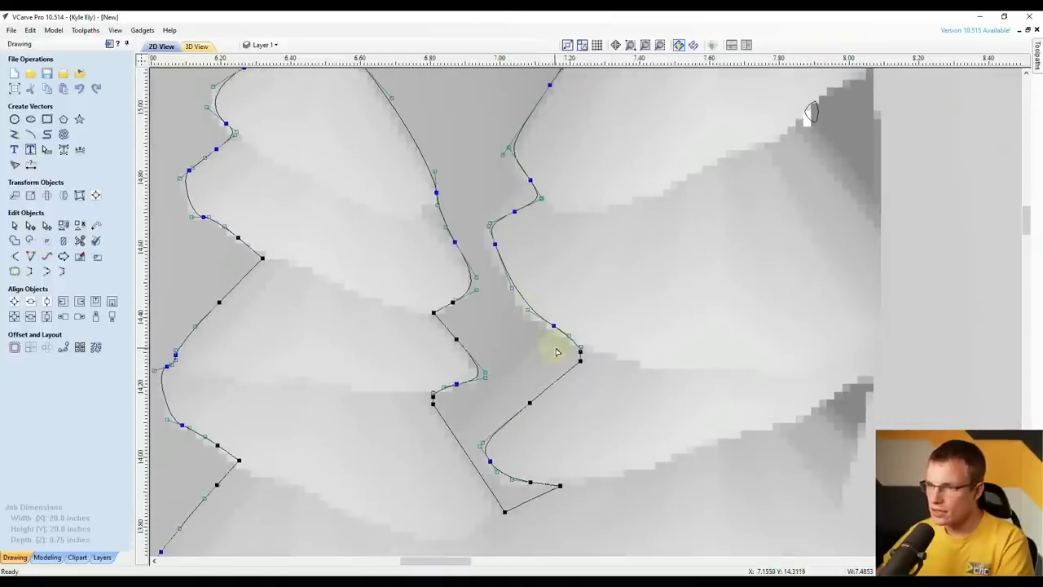
scroll(584, 371, "up", 1)
scroll(580, 342, "down", 1)
scroll(578, 269, "down", 1)
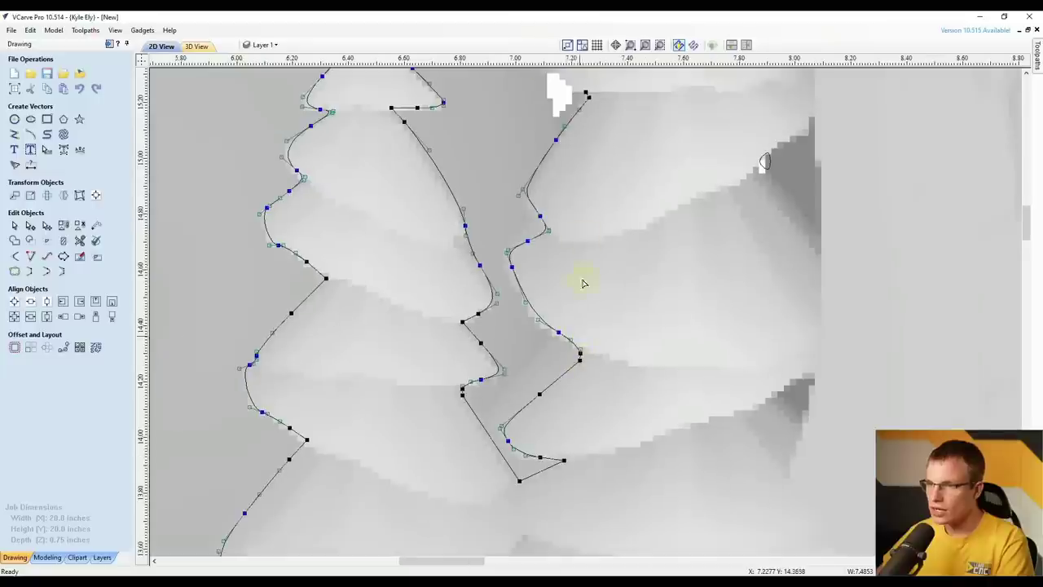
middle_click_drag(576, 216, 577, 244)
middle_click_drag(541, 333, 533, 420)
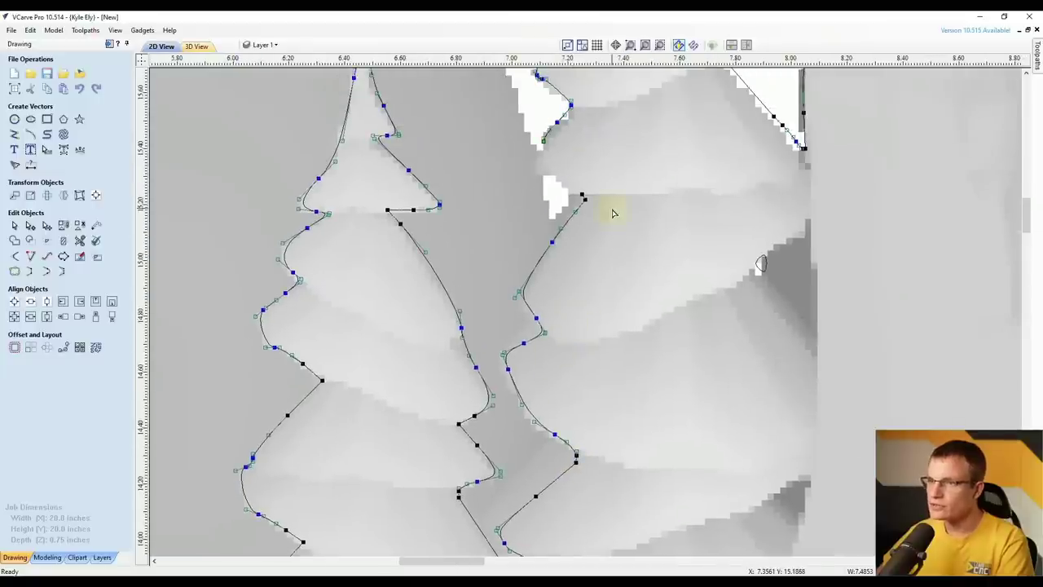
Delete the stray end node of the boundary vector on the lower side of the gap at the tall tree
middle_click_drag(613, 214, 606, 371)
scroll(563, 304, "up", 3)
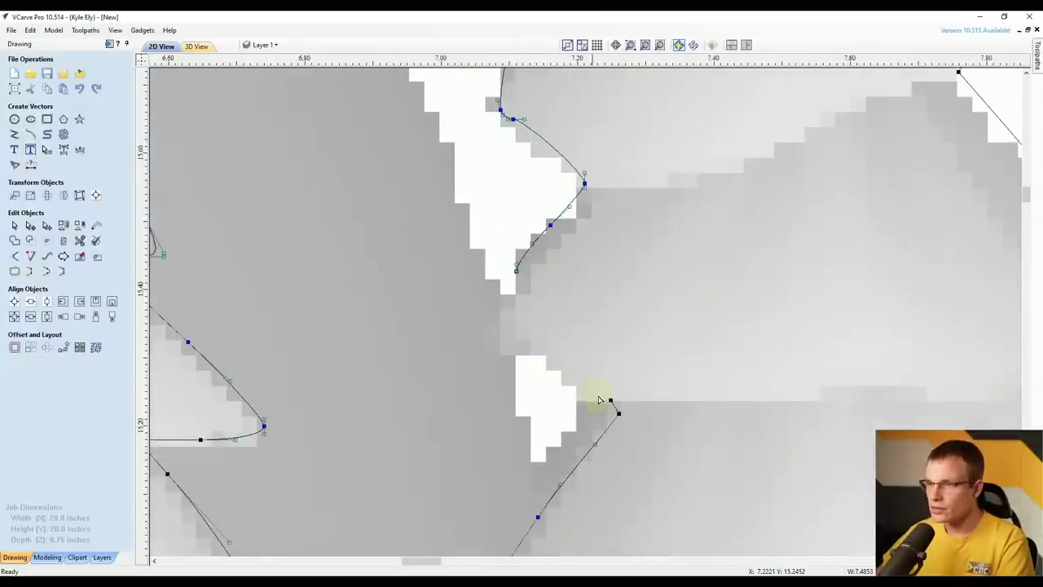
scroll(571, 408, "down", 1)
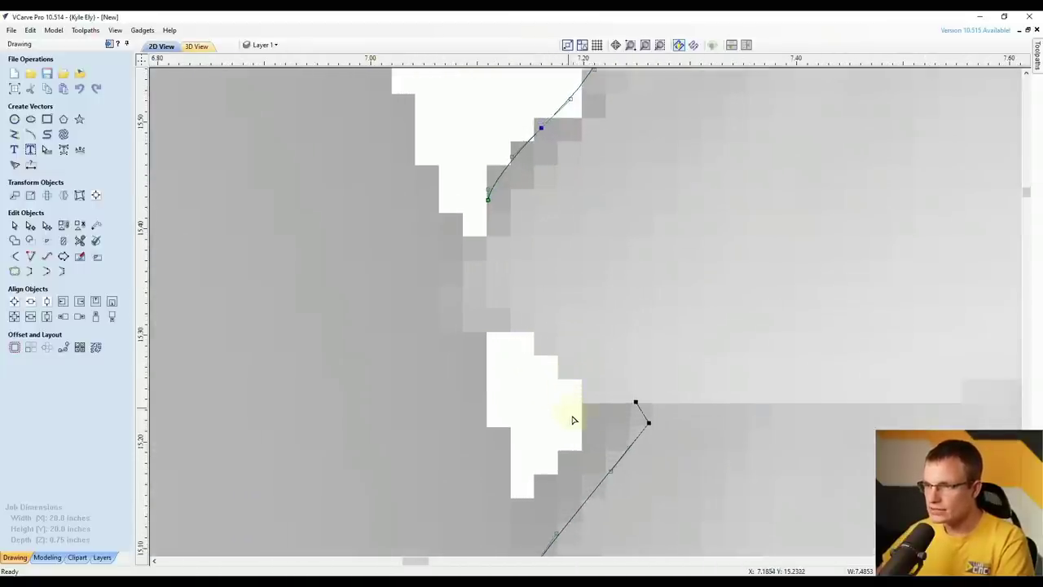
scroll(592, 420, "up", 1)
scroll(586, 417, "up", 1)
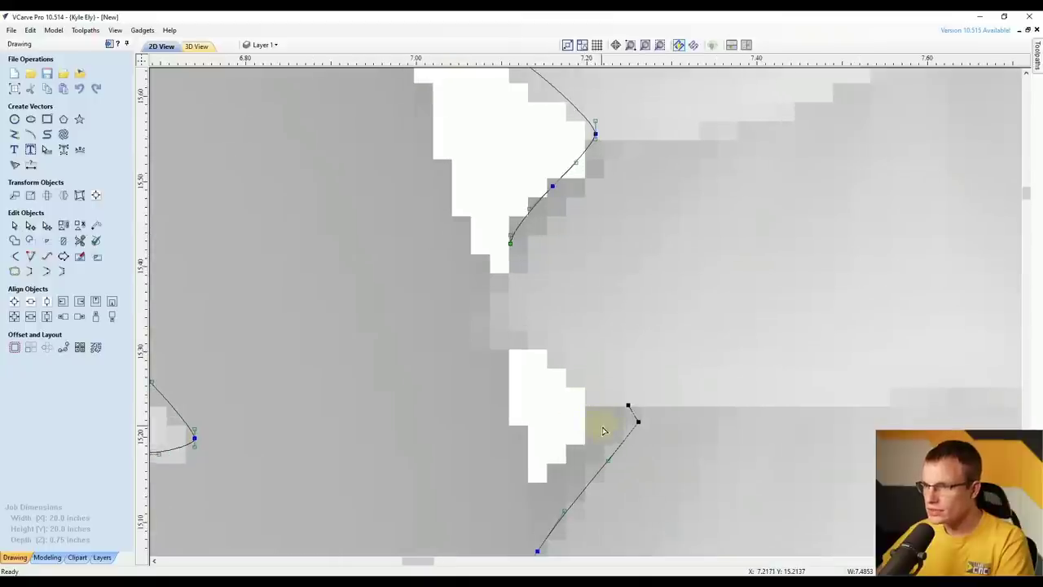
right_click(629, 404)
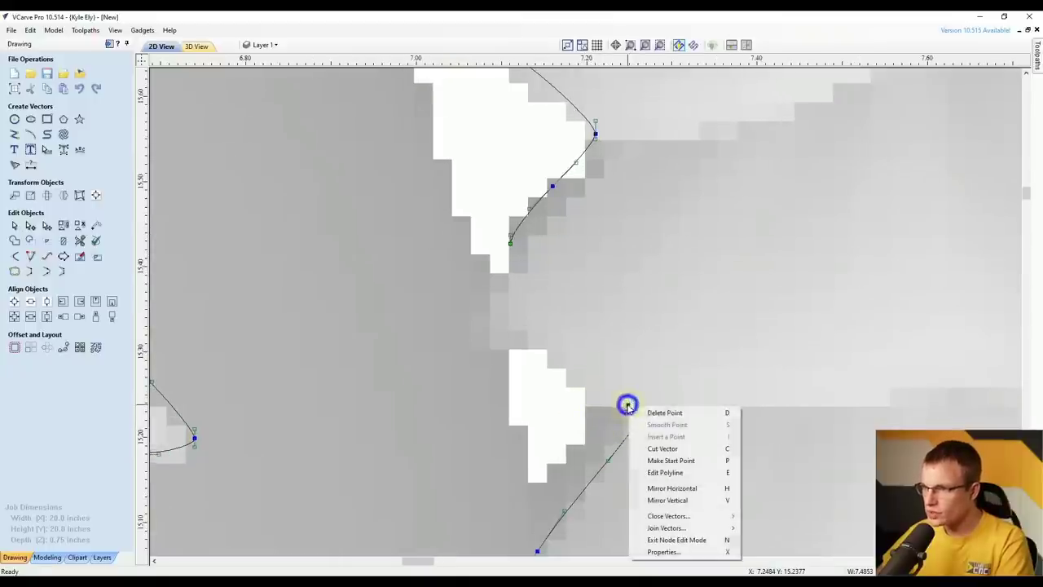
left_click(657, 413)
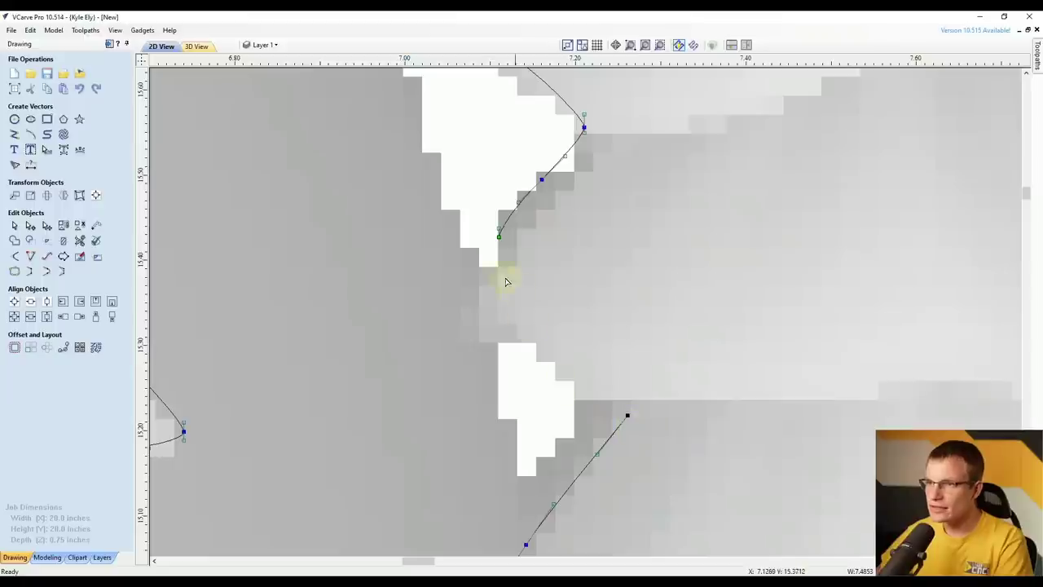
Extend the boundary polyline from its open end down the tall tree's left edge across the gap, and close it onto the lower end
right_click(499, 236)
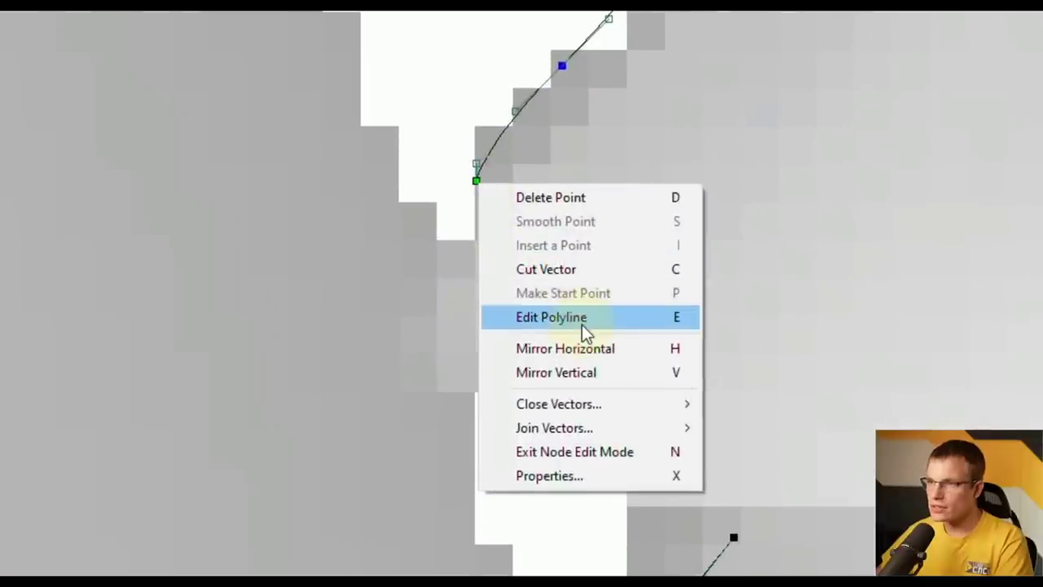
left_click(582, 325)
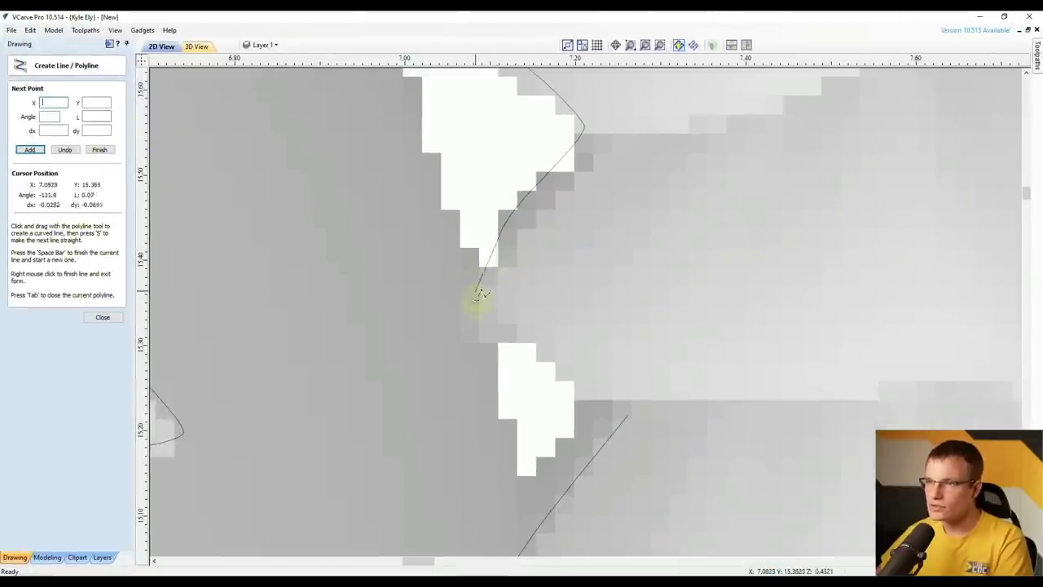
left_click(498, 239)
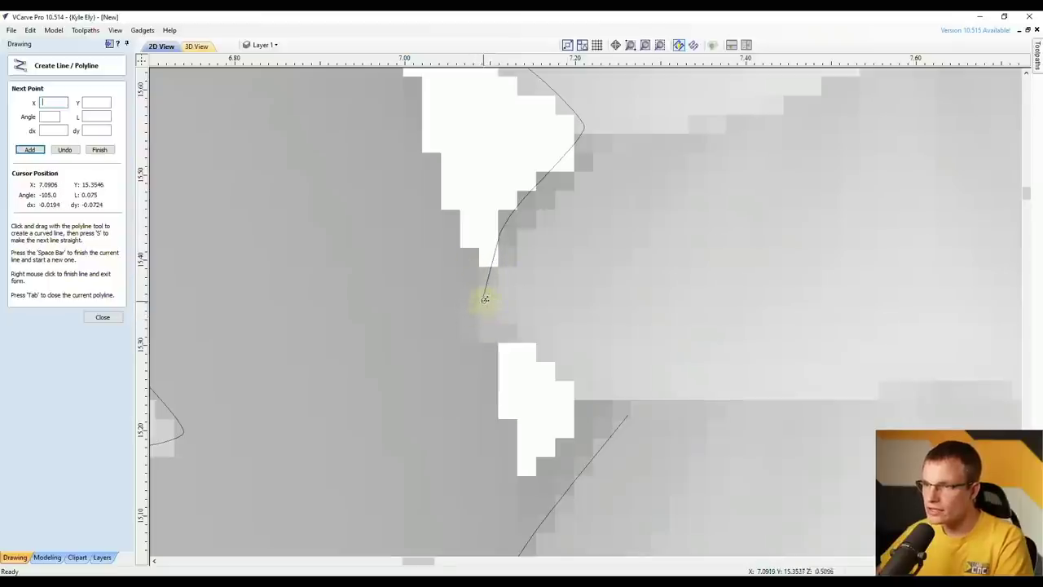
left_click(489, 308)
left_click_drag(488, 308, 510, 337)
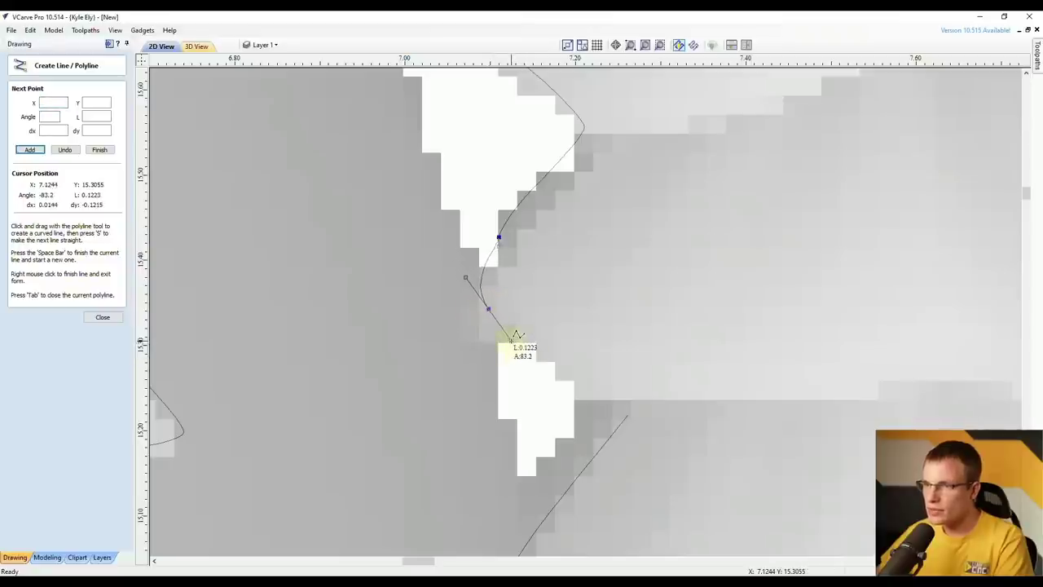
left_click(572, 381)
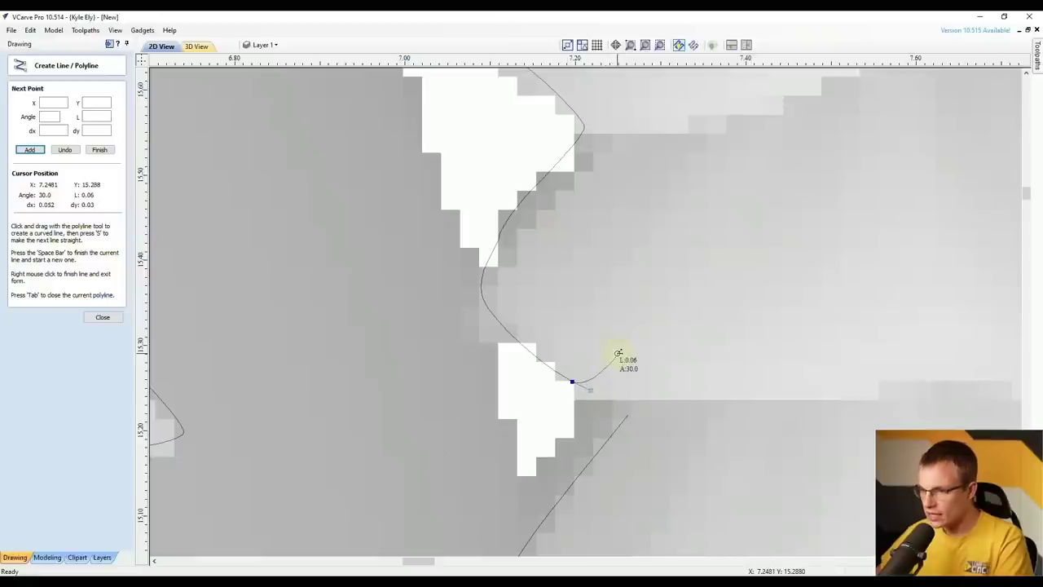
key("Tab")
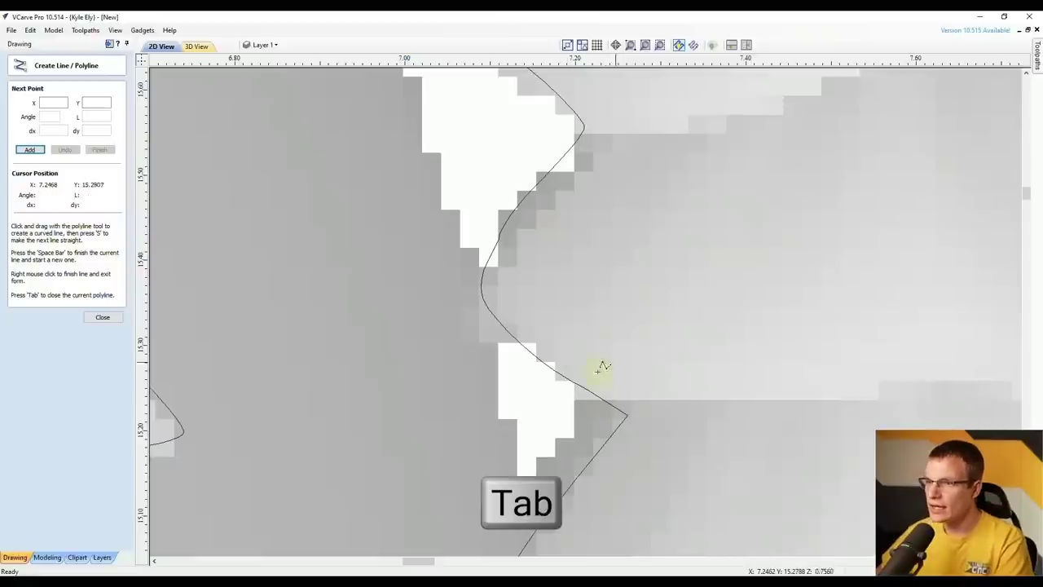
left_click(103, 317)
Examine the closed boundary vector along both trees, the bear's head and its left ear, and deselect it
scroll(594, 228, "down", 5)
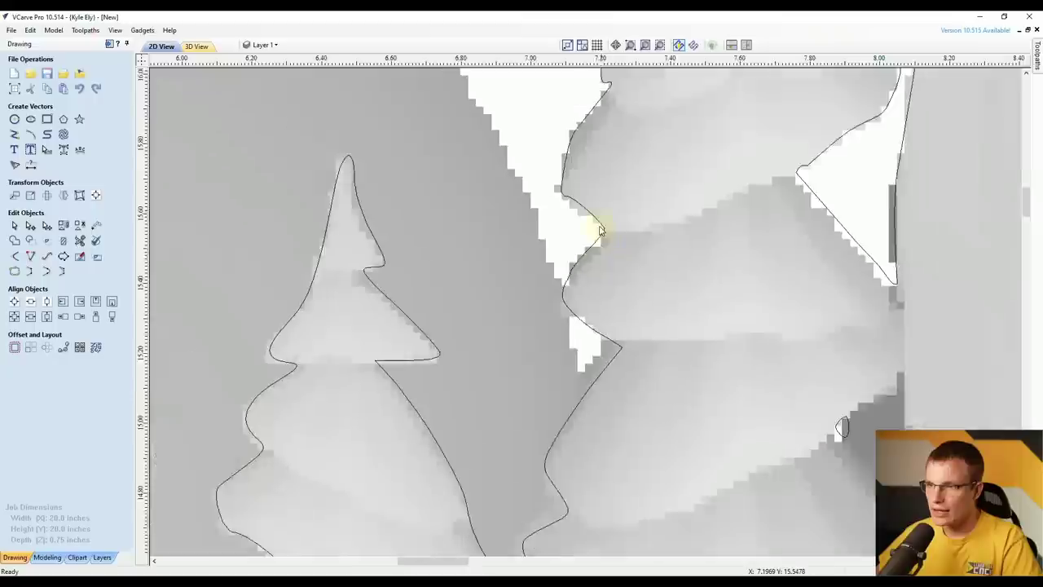
scroll(598, 229, "down", 3)
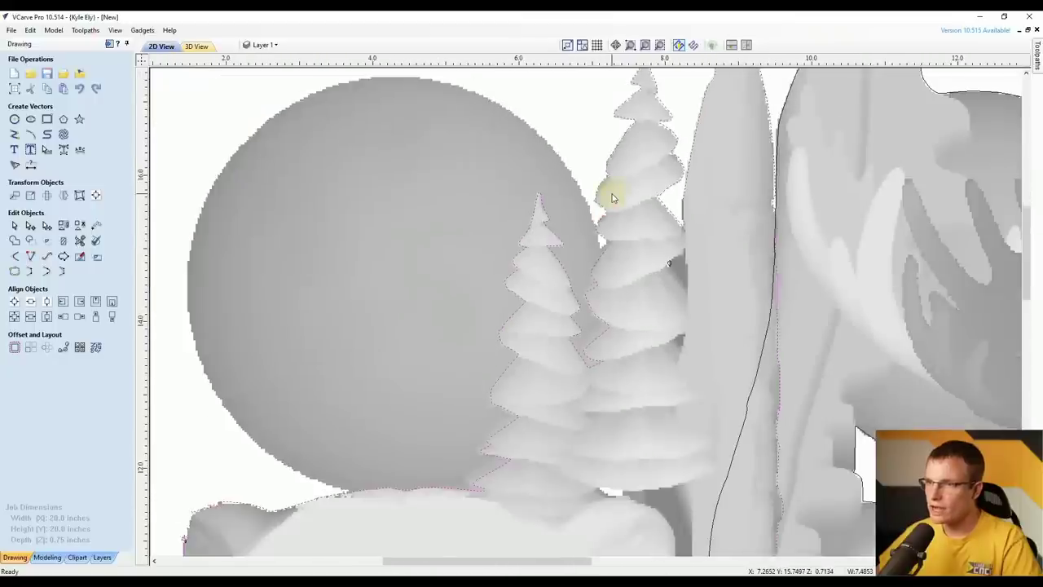
scroll(554, 198, "down", 2)
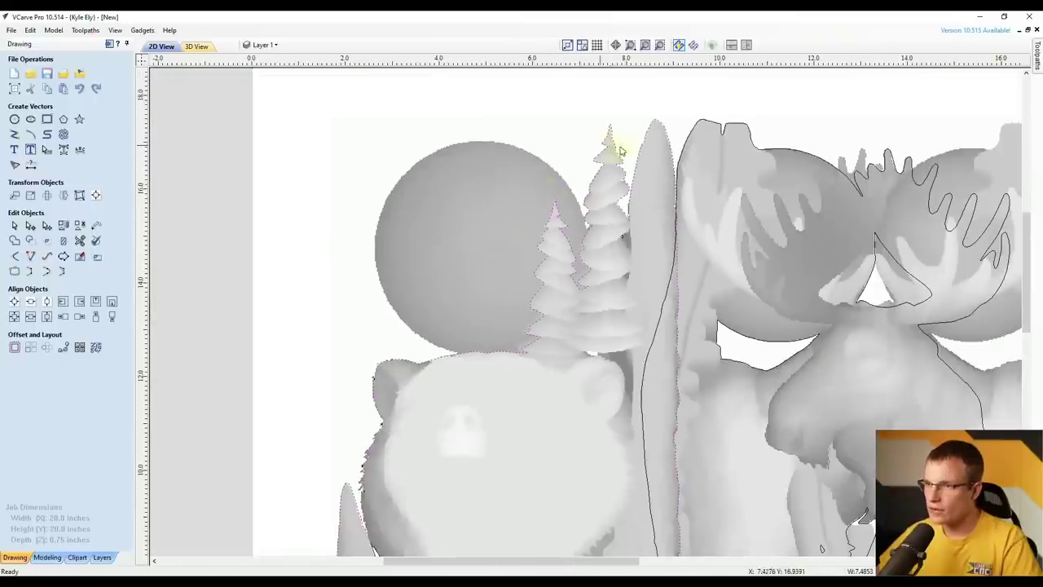
scroll(473, 337, "up", 2)
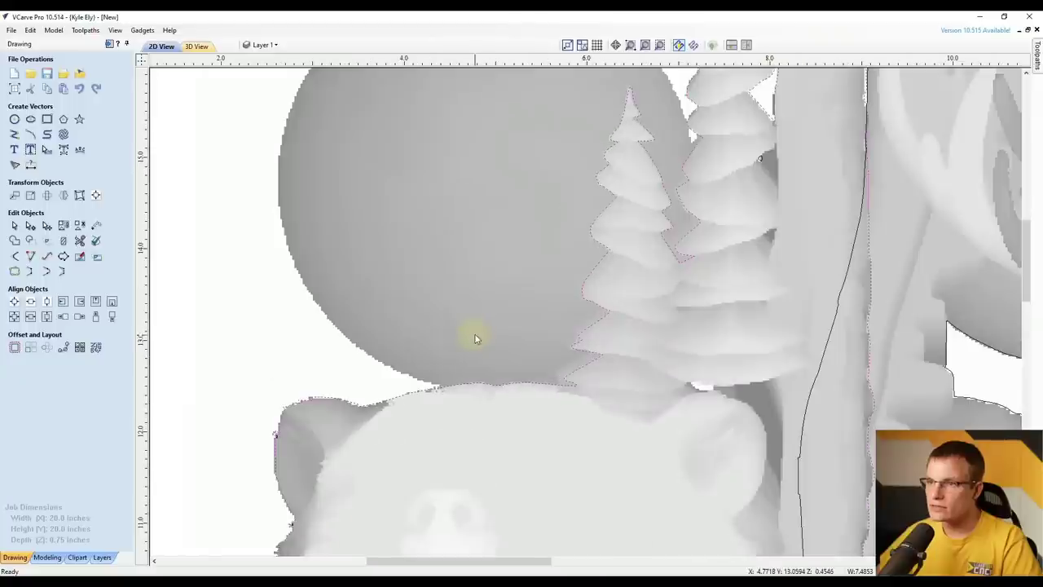
scroll(478, 372, "down", 2)
scroll(601, 210, "up", 1)
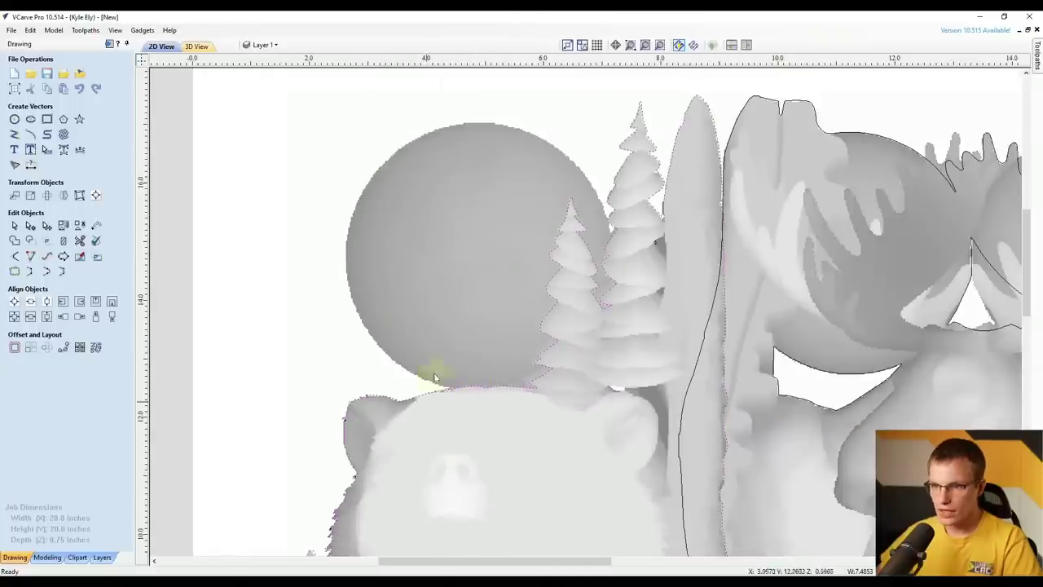
scroll(346, 375, "up", 5)
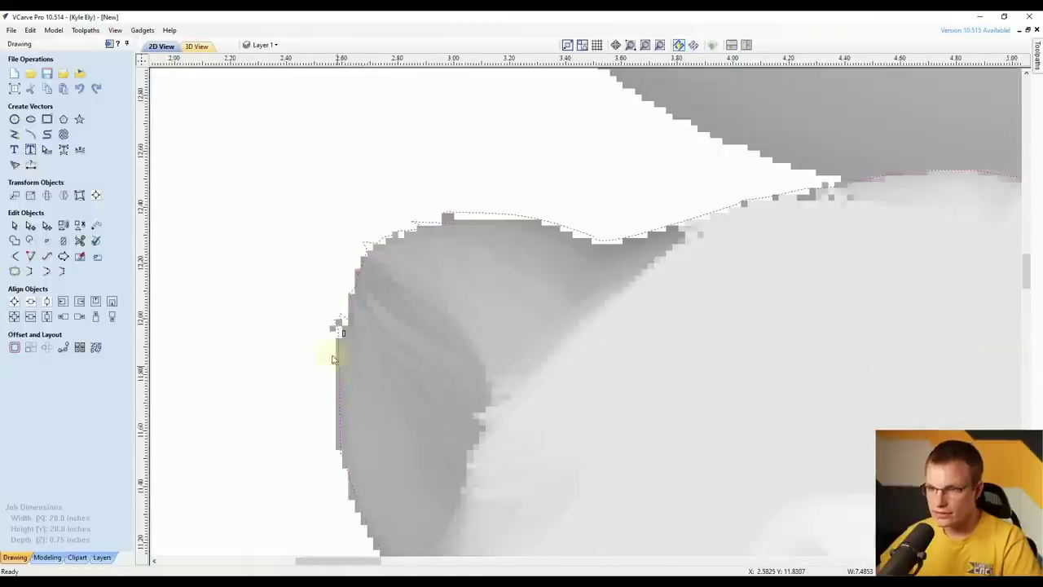
scroll(332, 358, "up", 2)
left_click(356, 314)
Select all of the bear's boundary vectors with a window around the bear half and group them
scroll(356, 323, "down", 7)
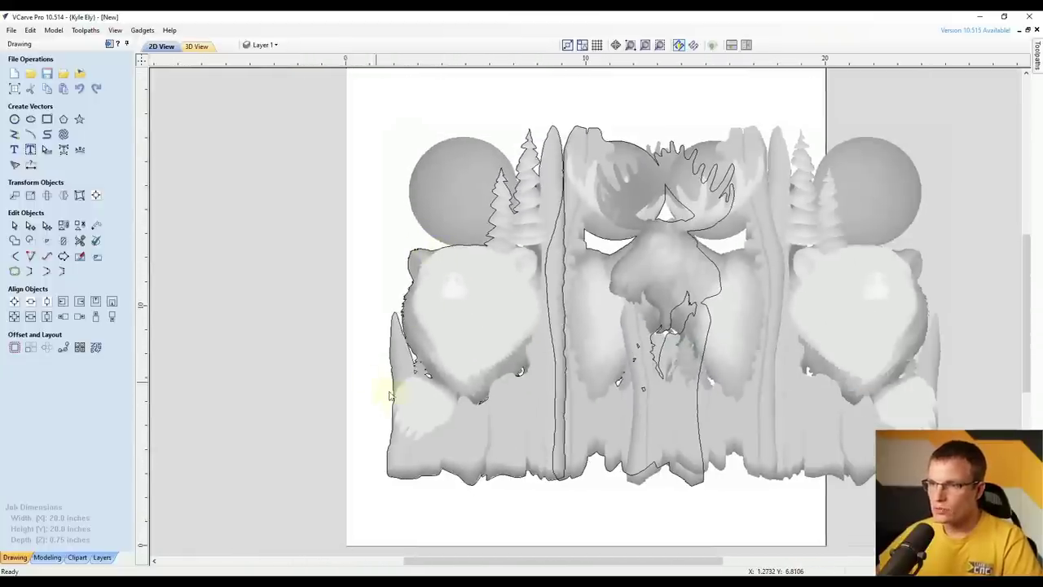
scroll(391, 392, "down", 1)
left_click_drag(375, 531, 611, 127)
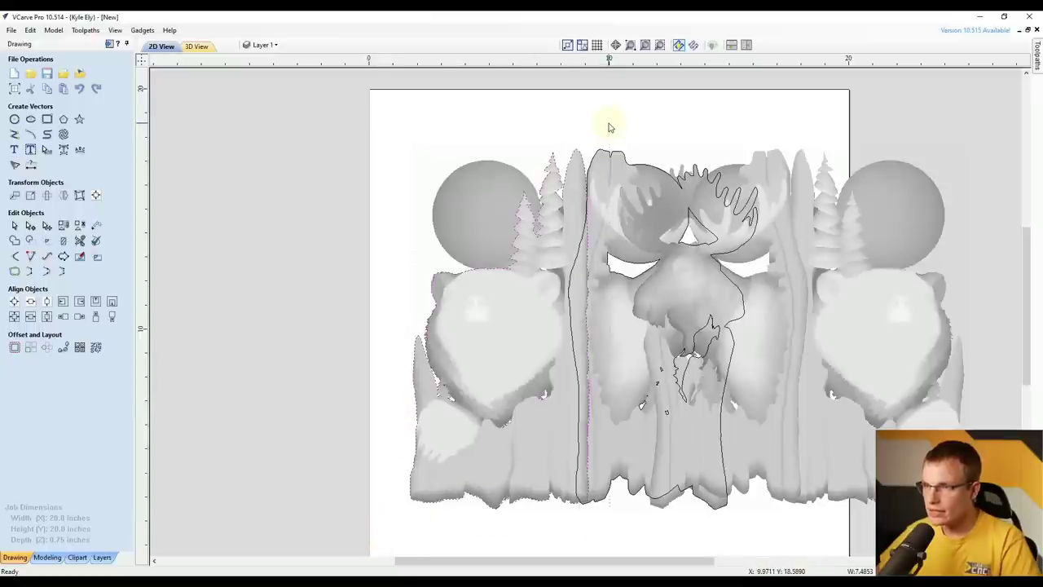
key("g")
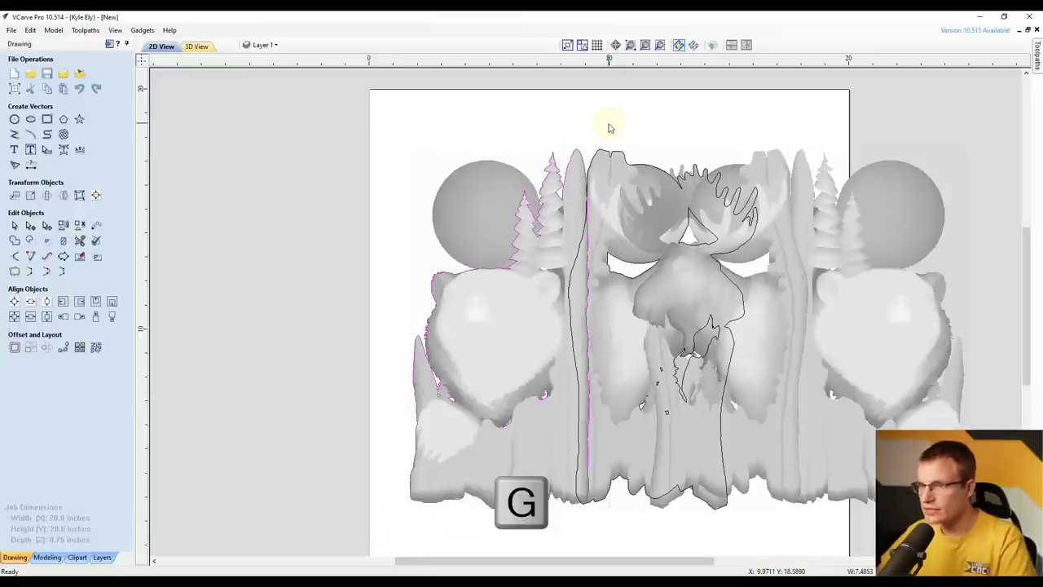
scroll(560, 302, "up", 3)
scroll(485, 274, "down", 1)
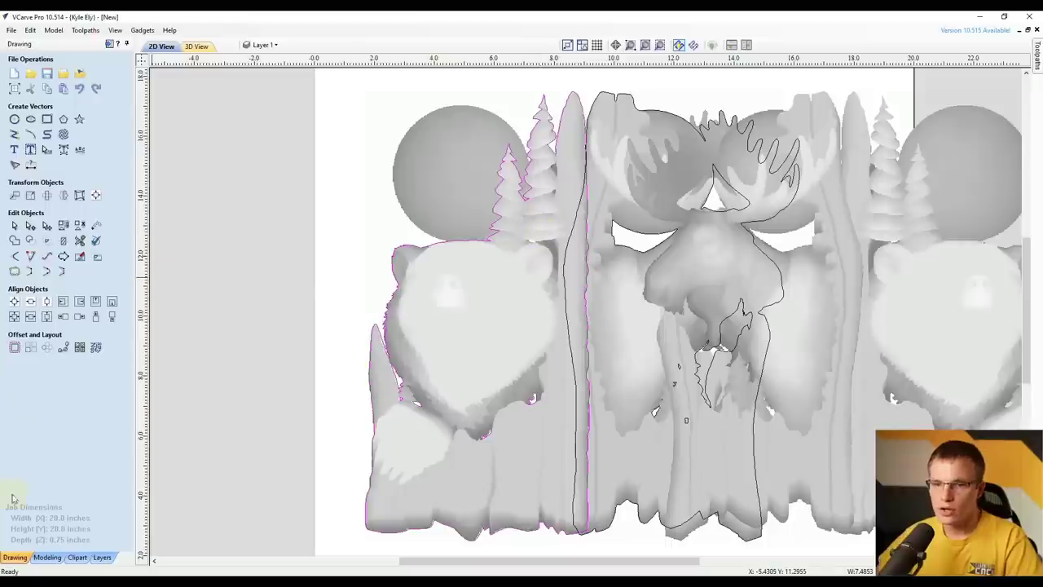
Show the 2D and 3D views side by side with the modeling components listed, and examine the bear and moon up close
left_click(47, 557)
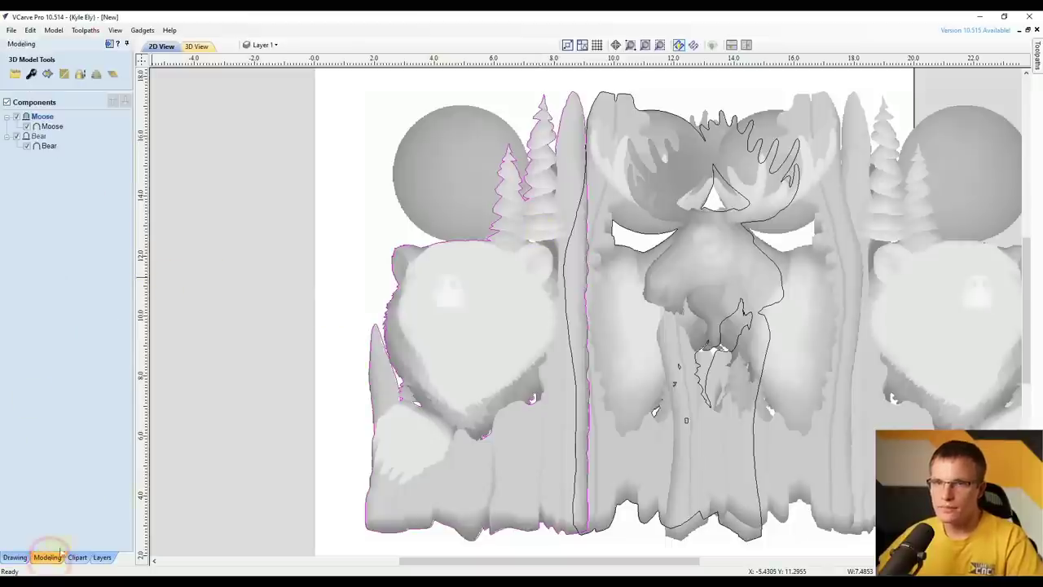
left_click(747, 45)
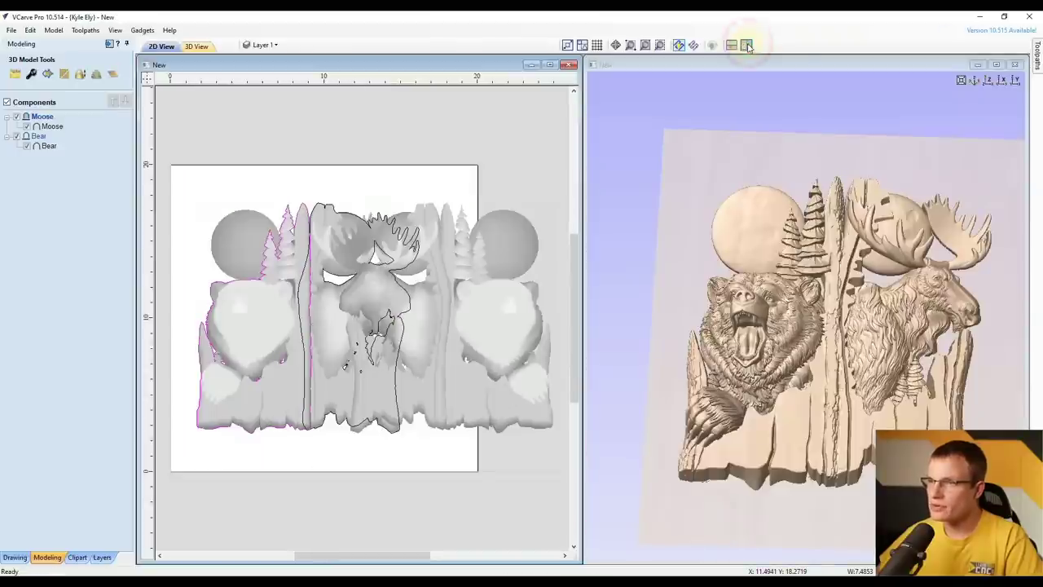
left_click_drag(739, 273, 745, 300)
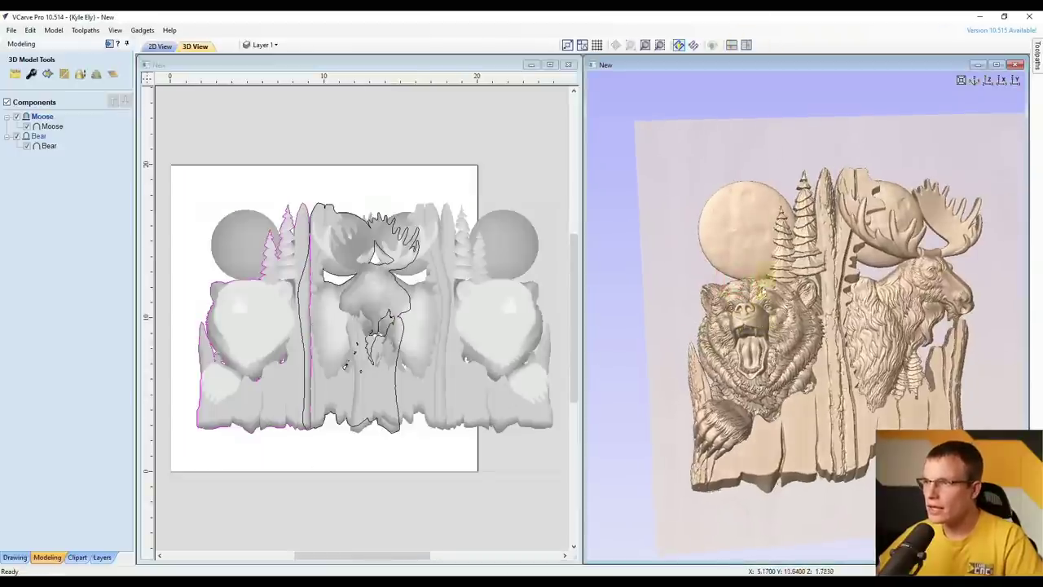
scroll(743, 170, "up", 5)
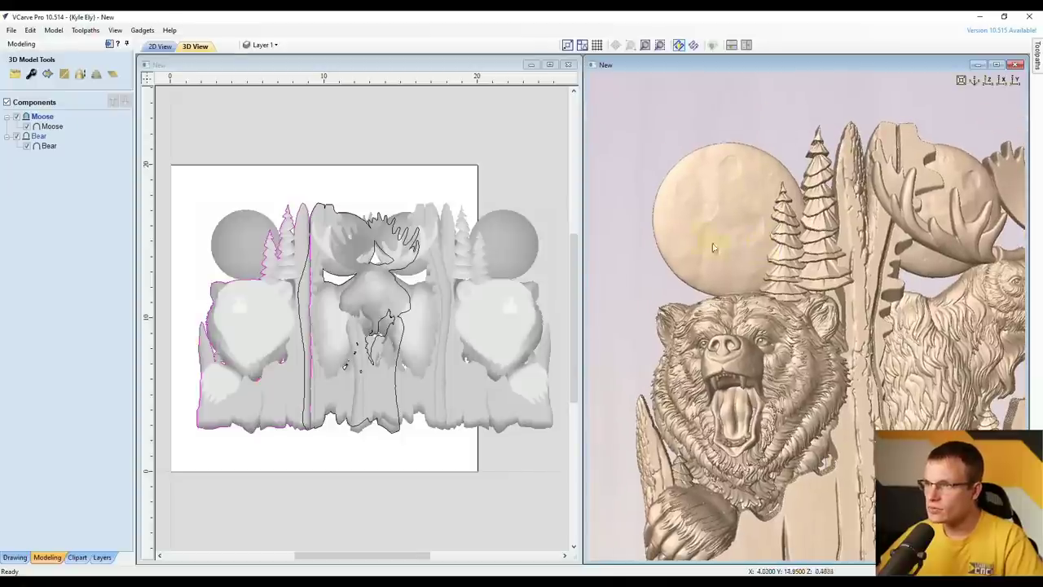
scroll(218, 256, "up", 3)
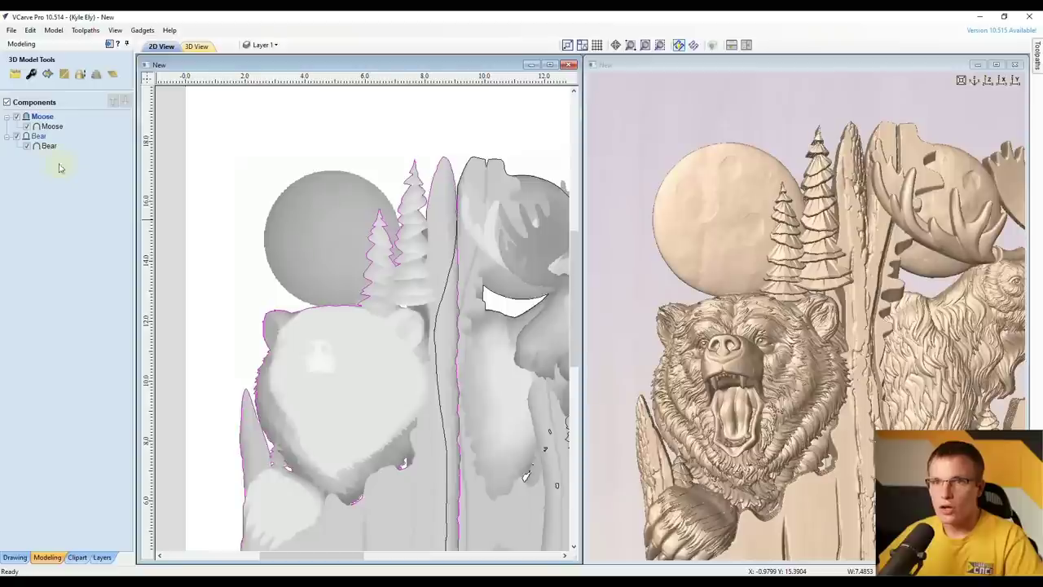
Try to update the Bear level's clipping with the grouped boundary vectors
right_click(36, 136)
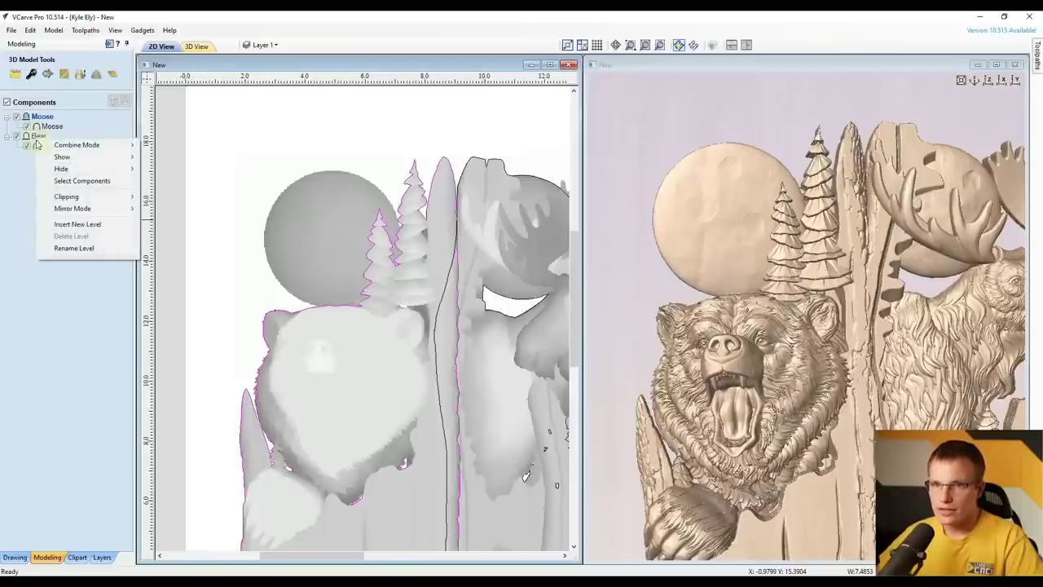
mouse_move(62, 199)
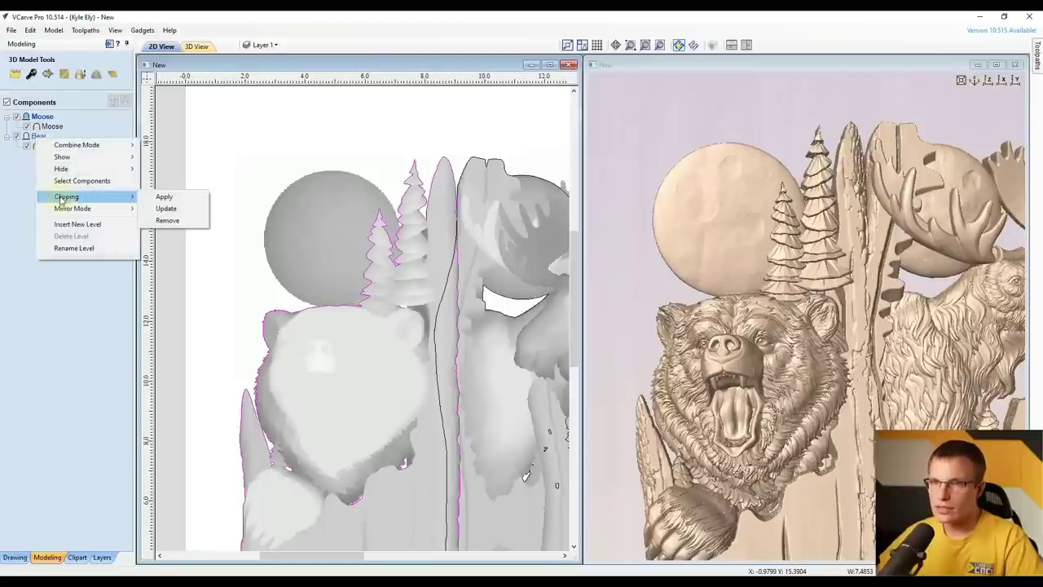
left_click(172, 209)
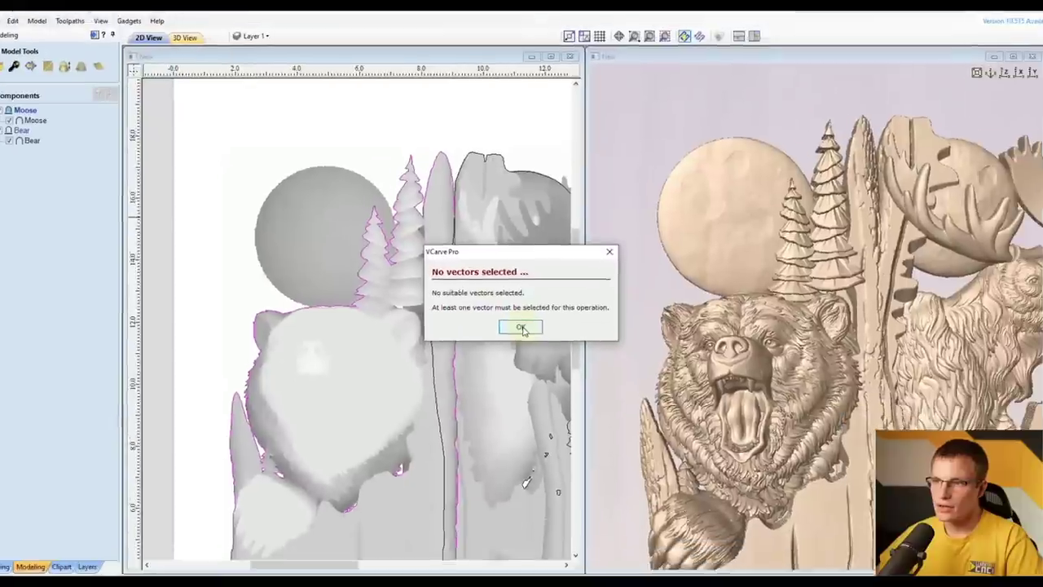
left_click(542, 359)
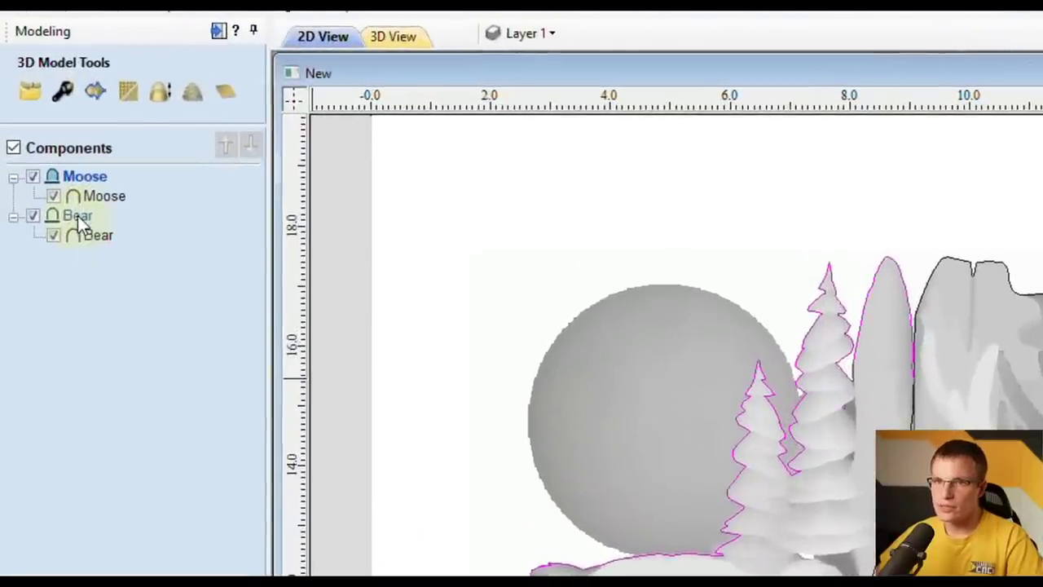
Remove the Bear level's existing clipping and apply clipping again using the selected boundary vectors
right_click(79, 217)
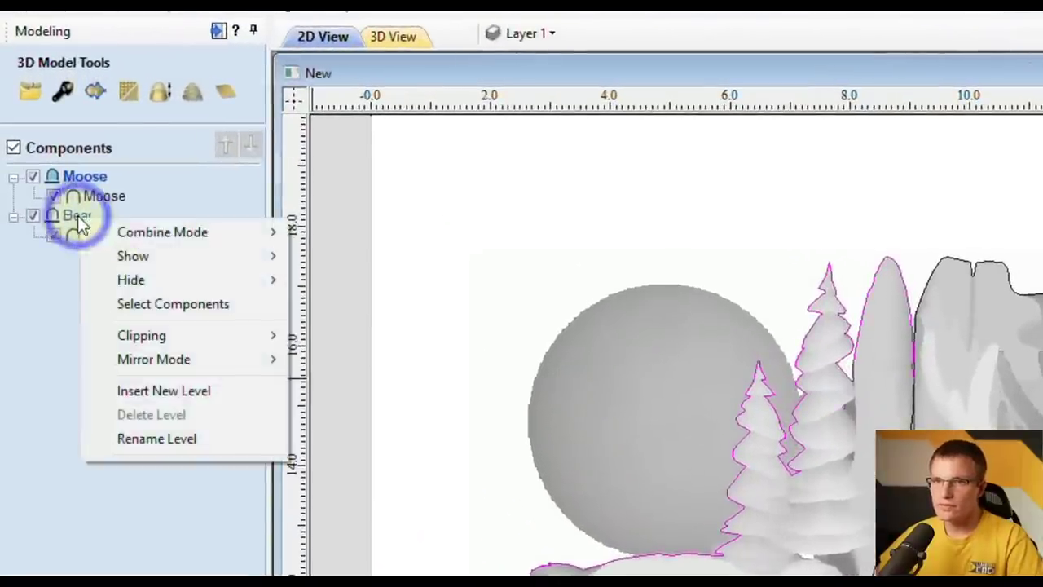
mouse_move(140, 343)
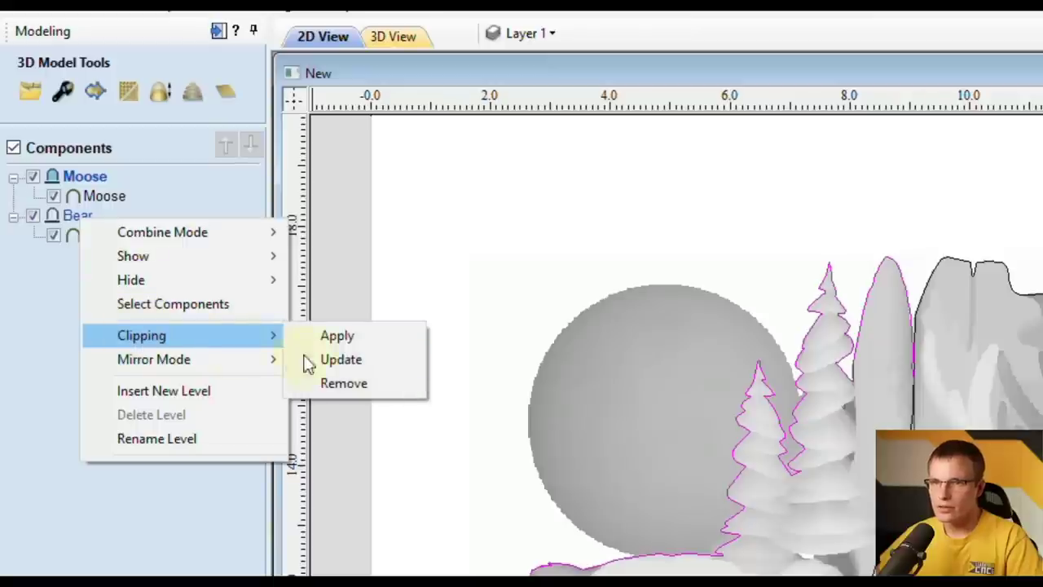
left_click(332, 391)
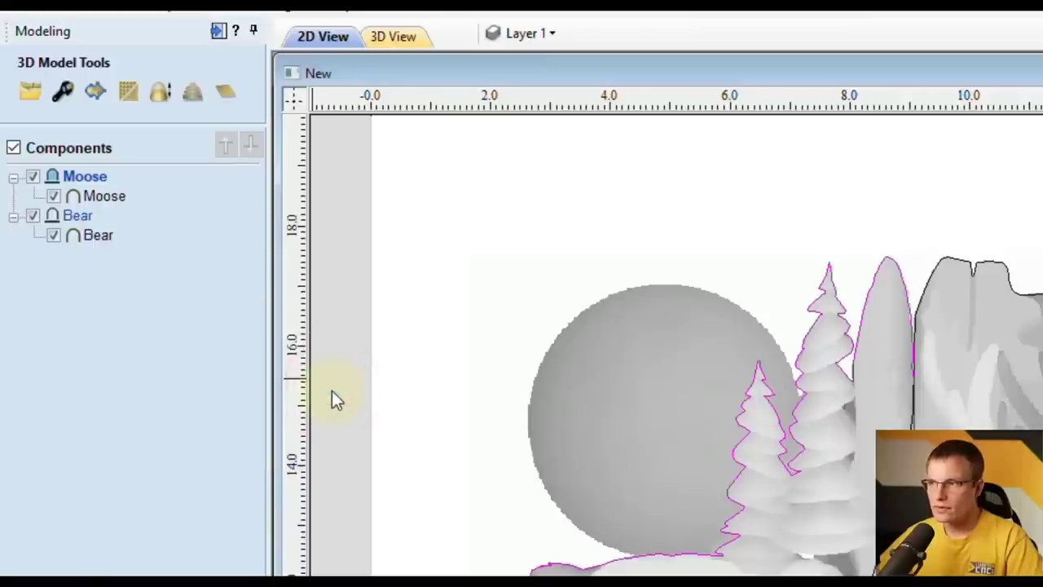
right_click(78, 219)
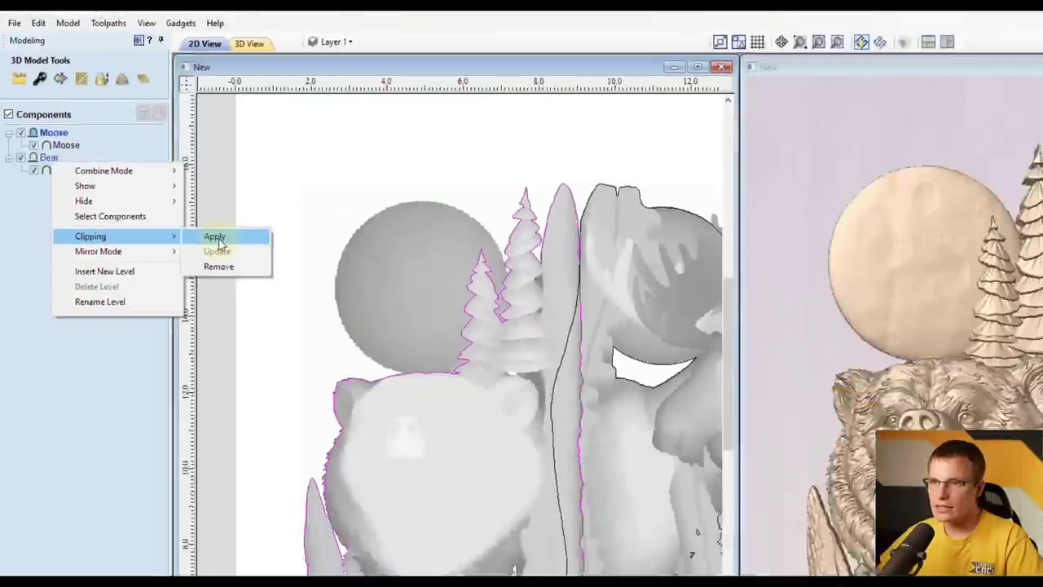
left_click(335, 341)
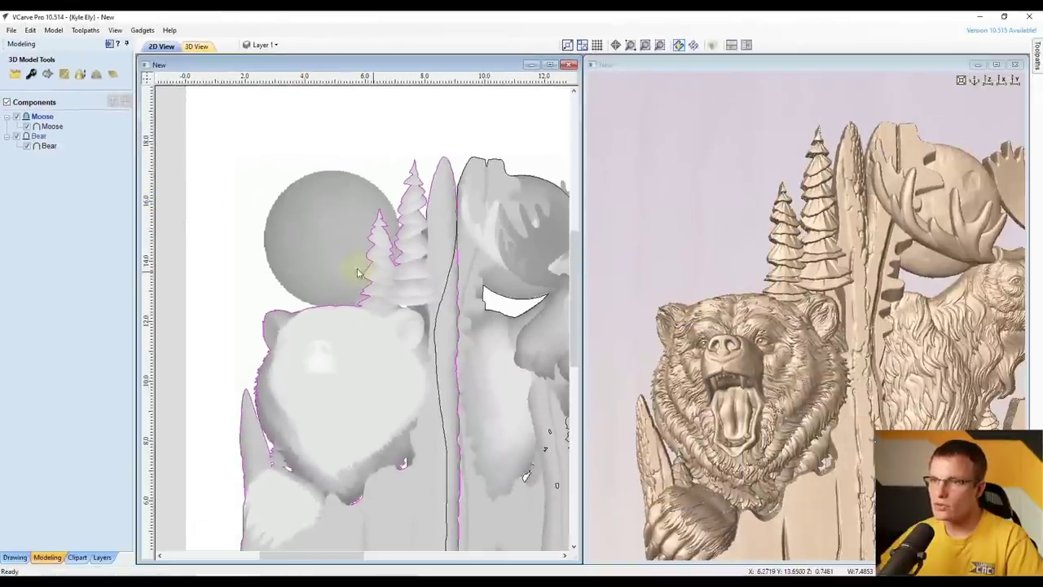
Examine the clipped bear and moose model from several angles, enlarging the 3D view to fill the workspace
left_click_drag(789, 225, 762, 260)
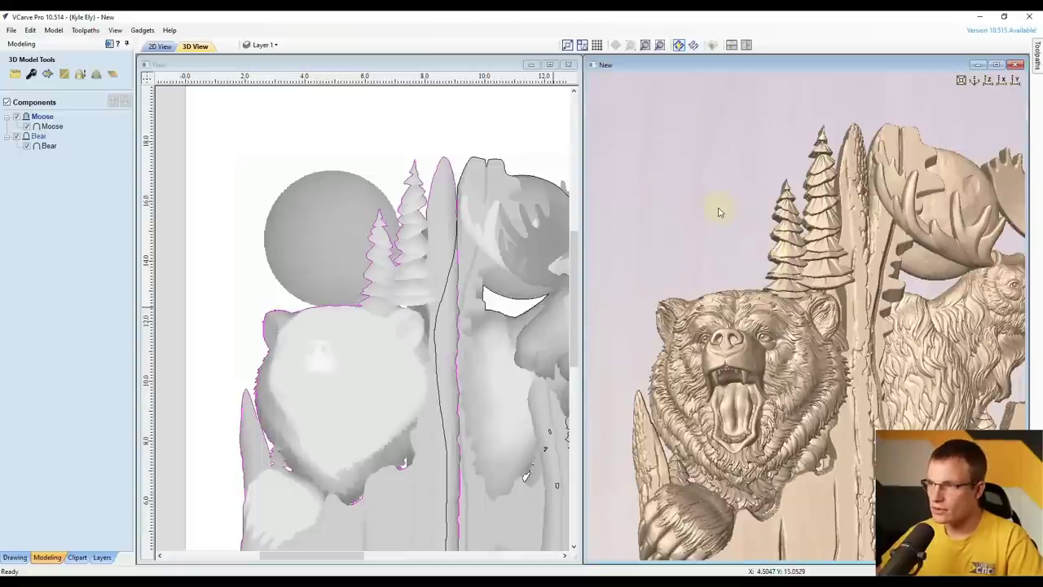
scroll(714, 209, "down", 3)
left_click_drag(771, 295, 755, 268)
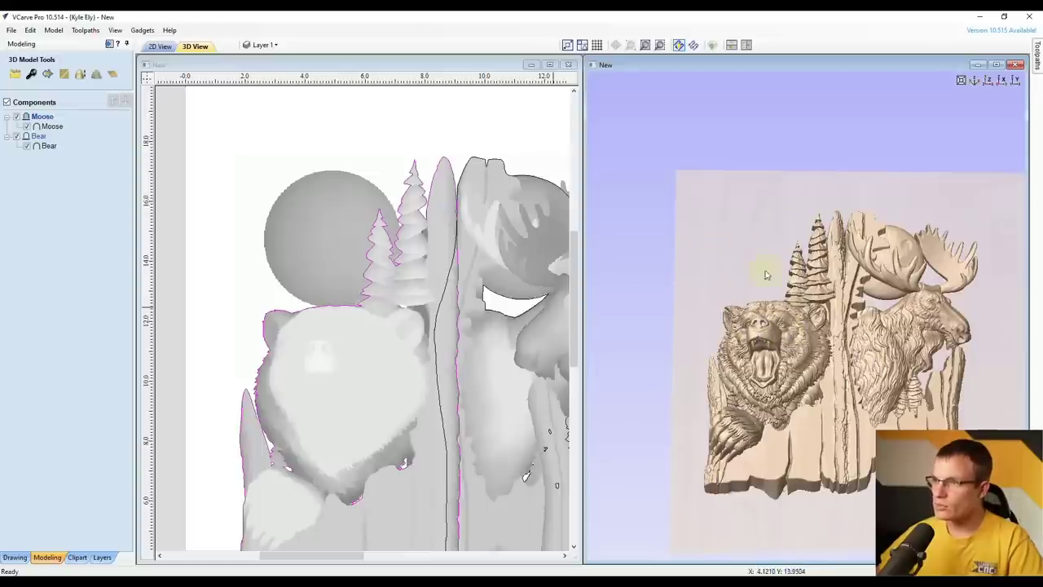
left_click_drag(828, 356, 932, 151)
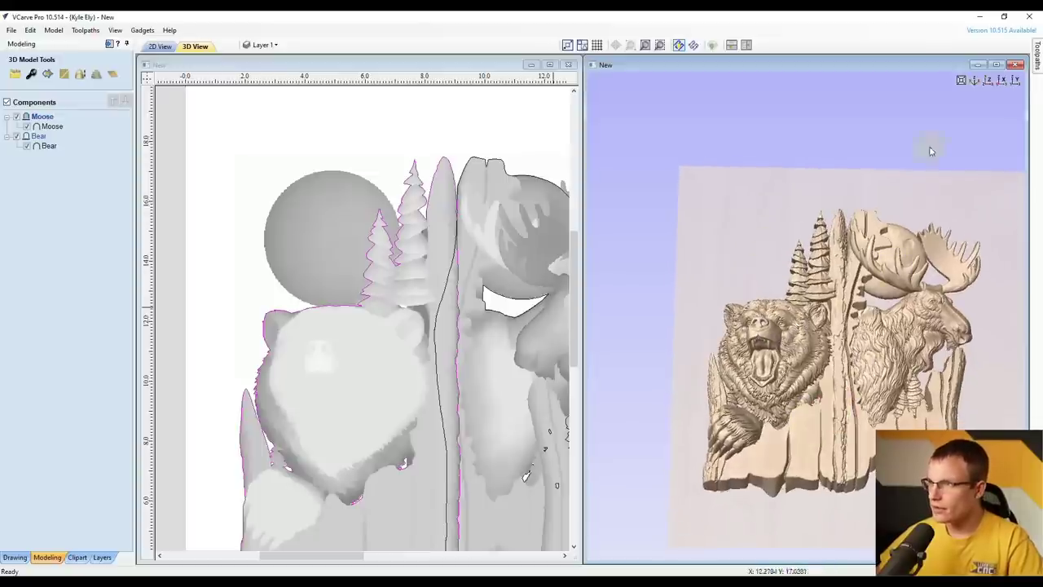
left_click(996, 65)
mouse_move(432, 330)
left_mouse_down()
mouse_move(364, 358)
mouse_move(372, 377)
mouse_move(676, 296)
mouse_move(712, 245)
mouse_move(562, 319)
mouse_move(427, 328)
left_mouse_up()
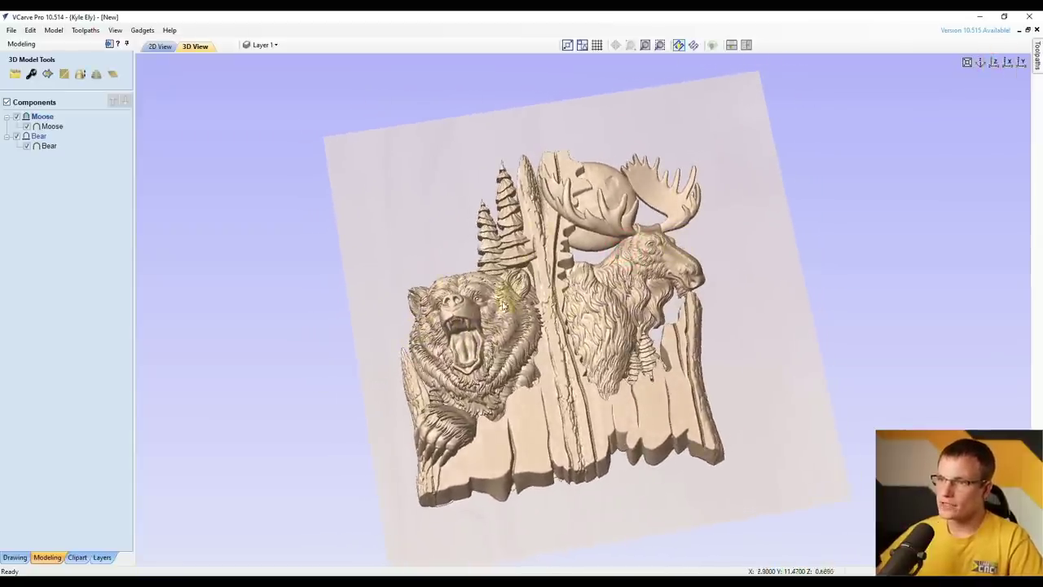
left_click_drag(607, 295, 691, 269)
left_click_drag(619, 275, 522, 235)
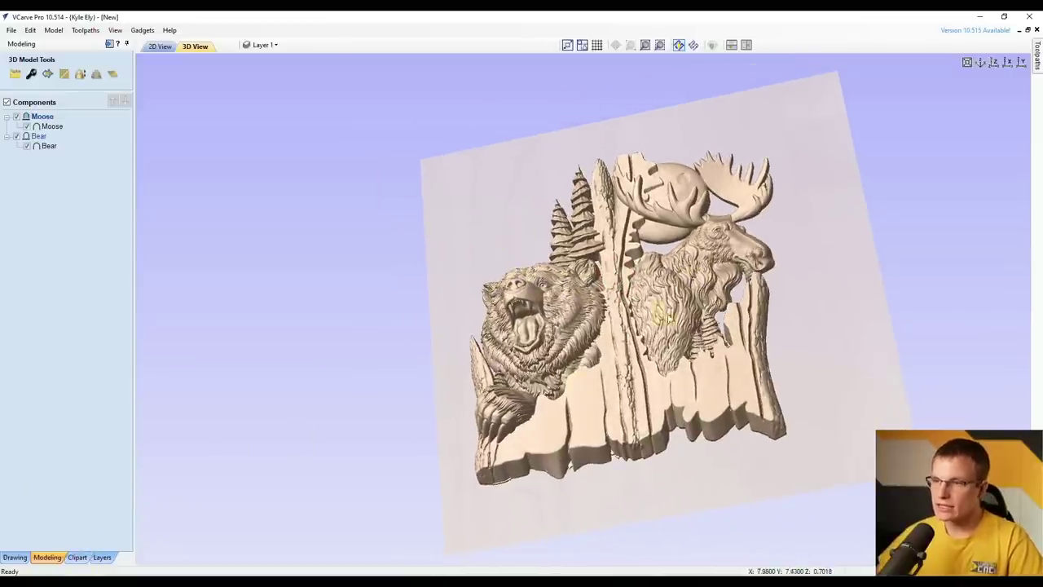
Inspect the bear and moose relief up close, viewing the seam between the two parts from different angles
left_click_drag(698, 216, 702, 255)
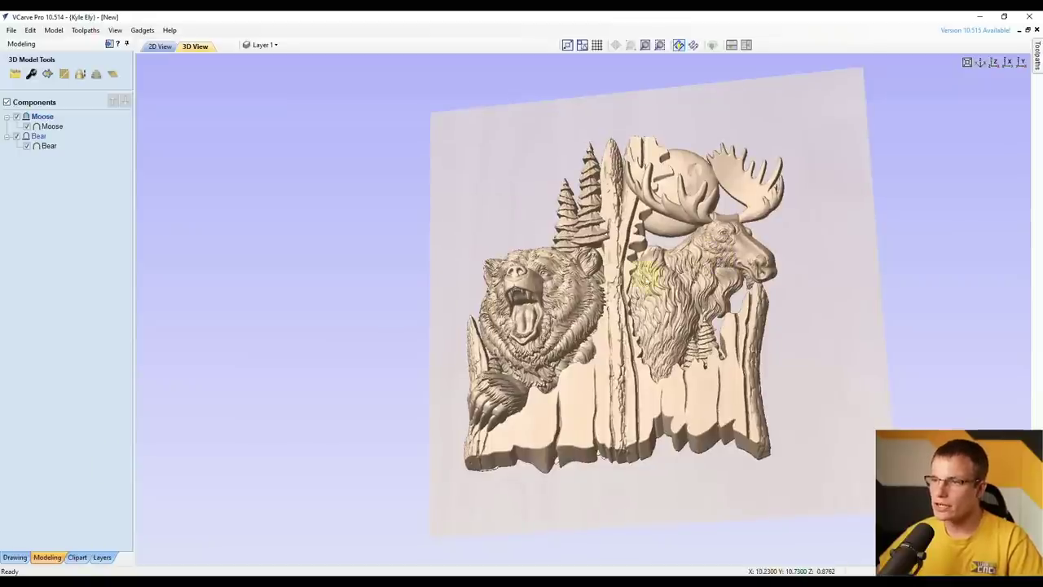
left_click_drag(609, 290, 694, 228)
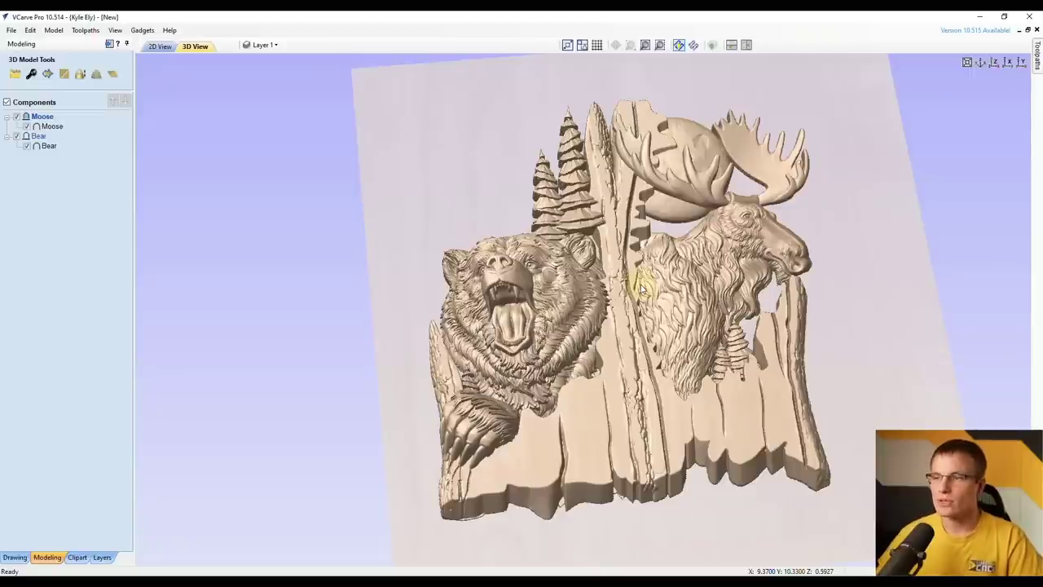
left_click_drag(680, 270, 592, 306)
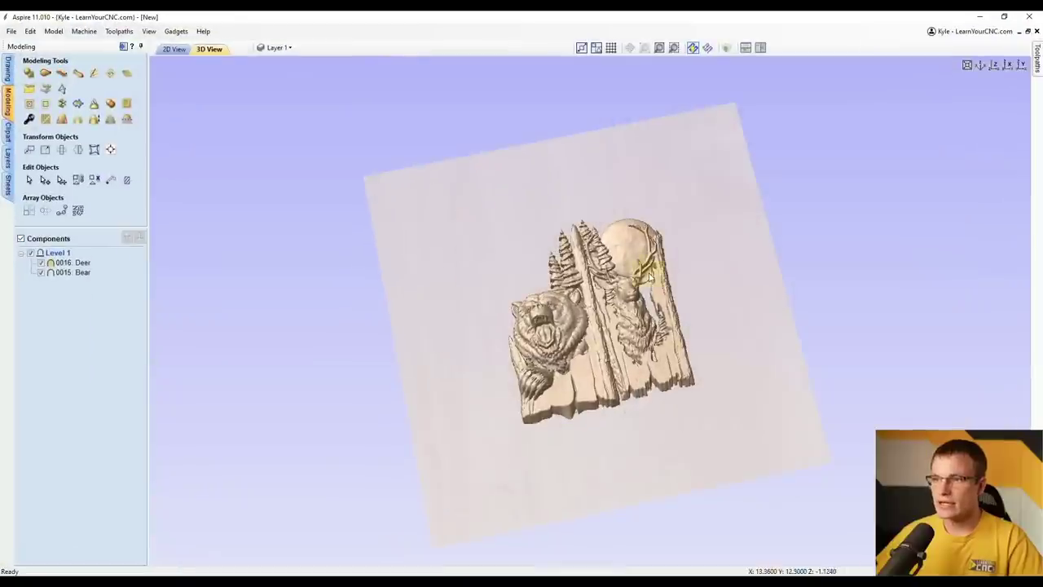
Switch to Aspire, examine the combined bear and deer model, and select the Bear and Deer components in turn
left_click_drag(644, 285, 534, 322)
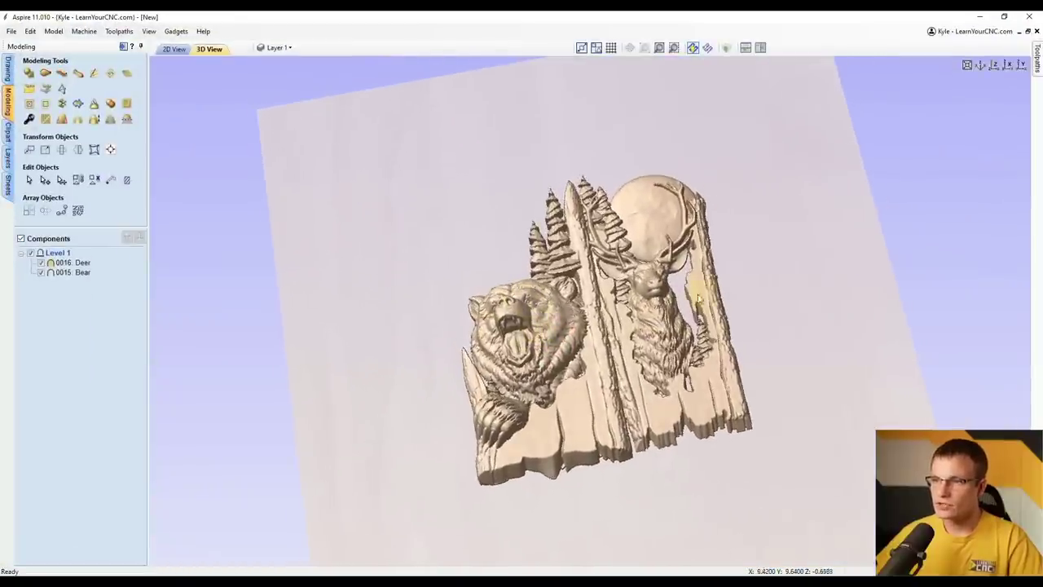
left_click(78, 263)
left_click(73, 272)
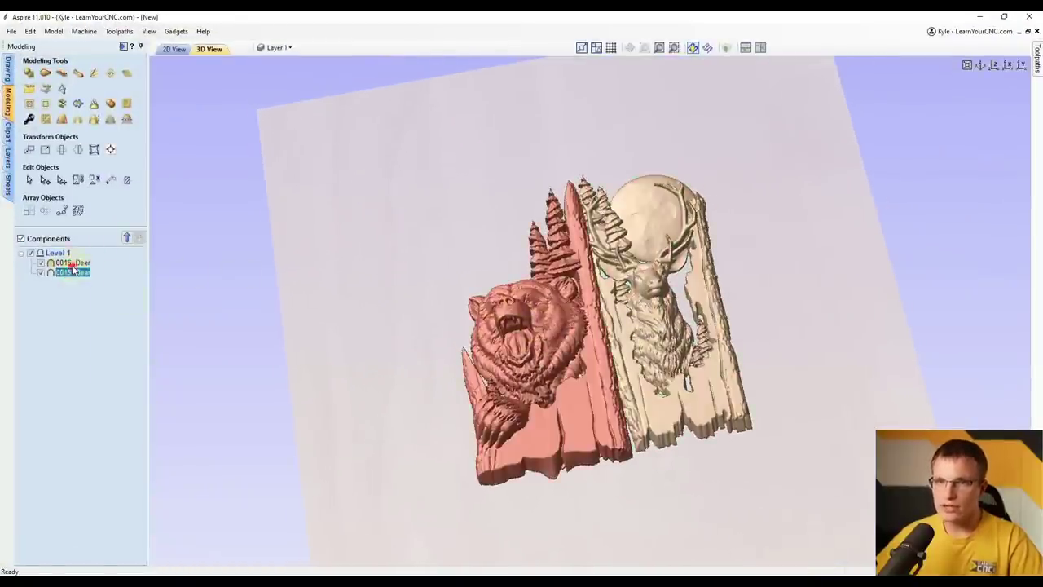
left_click(72, 263)
Show the 2D and 3D views side by side and separate the components, moving the deer right and the bear left
left_click(174, 49)
left_click(518, 349)
left_click(587, 357)
left_click(760, 47)
left_click(396, 315)
left_click_drag(395, 314, 450, 317)
left_click_drag(351, 330, 291, 328)
left_click(366, 282)
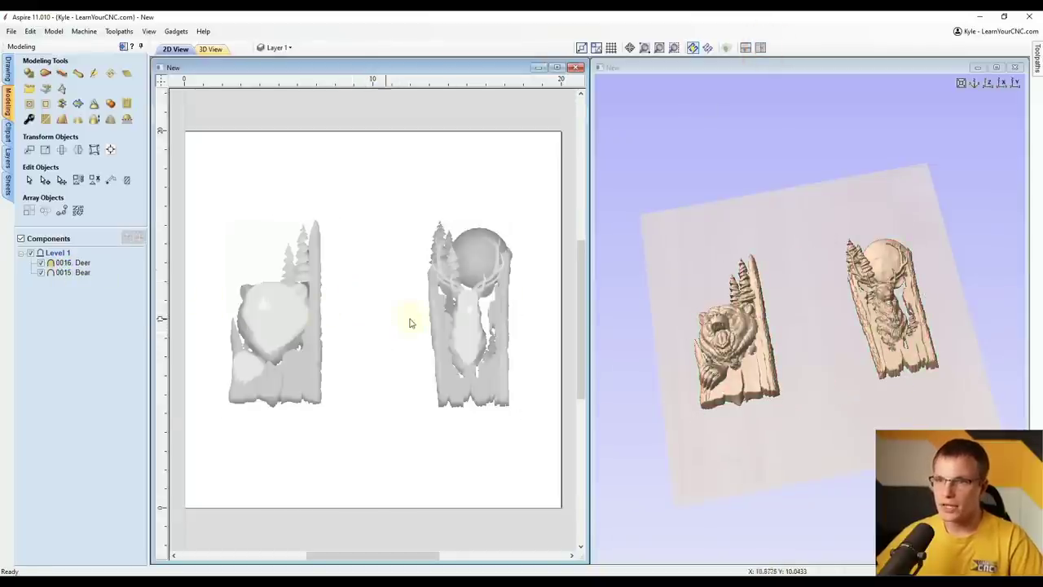
left_click_drag(850, 384, 827, 436)
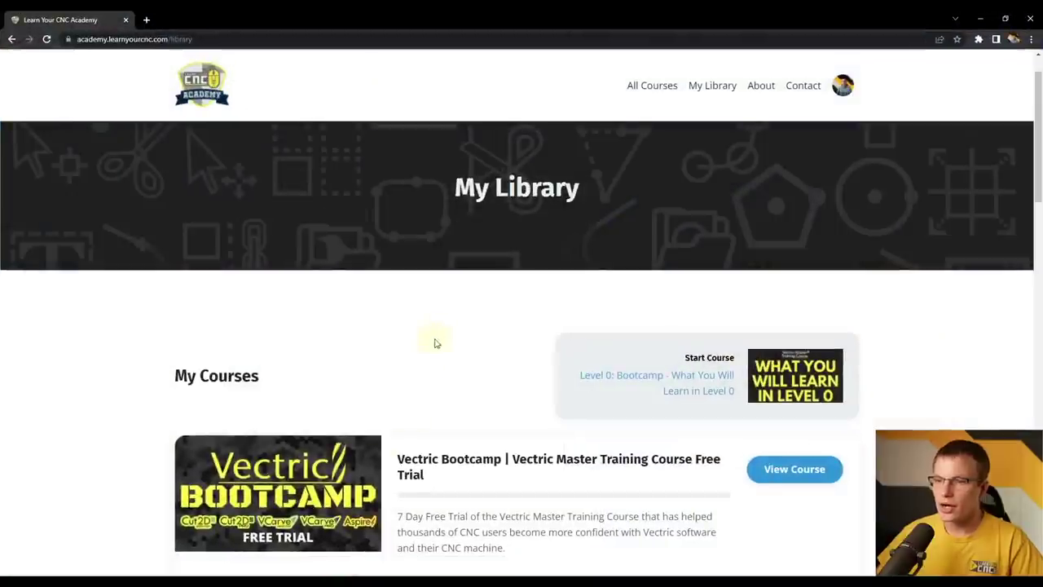
Switch to the Learn Your CNC Academy library in the browser and look through the Vectric Master Training Course levels
scroll(449, 300, "down", 4)
scroll(482, 293, "down", 4)
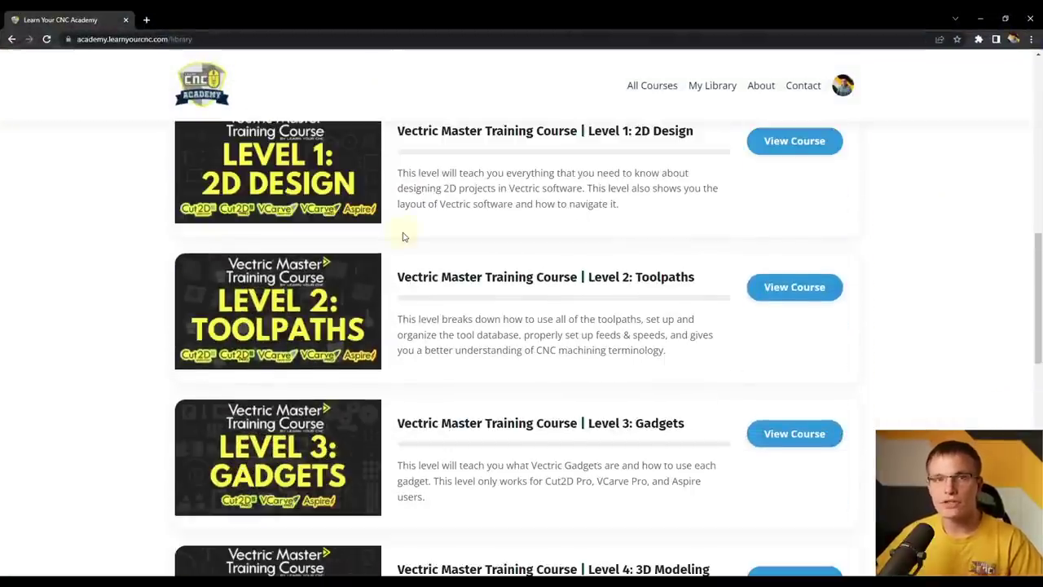
scroll(405, 275, "down", 2)
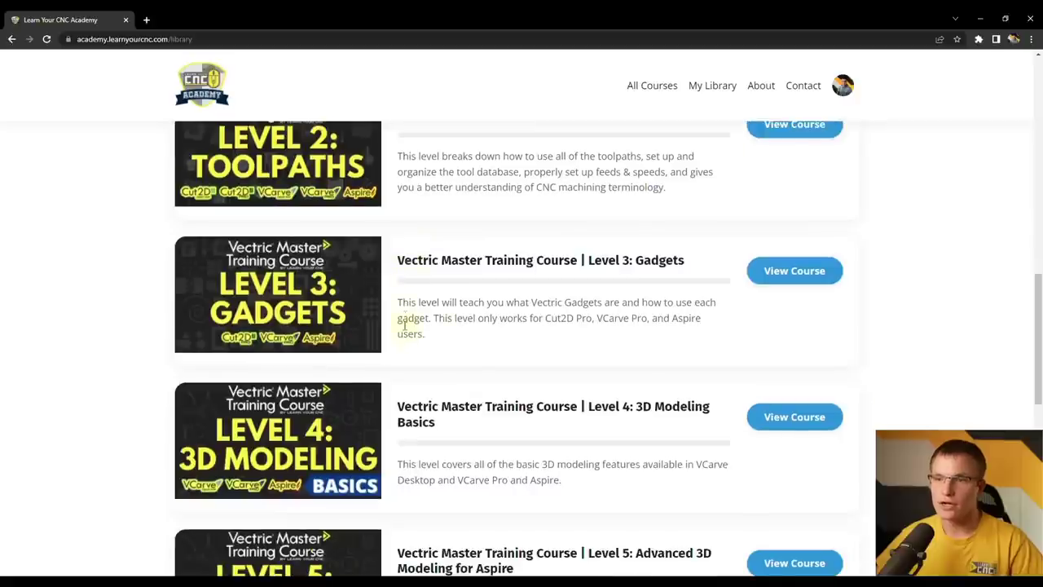
scroll(485, 368, "up", 3)
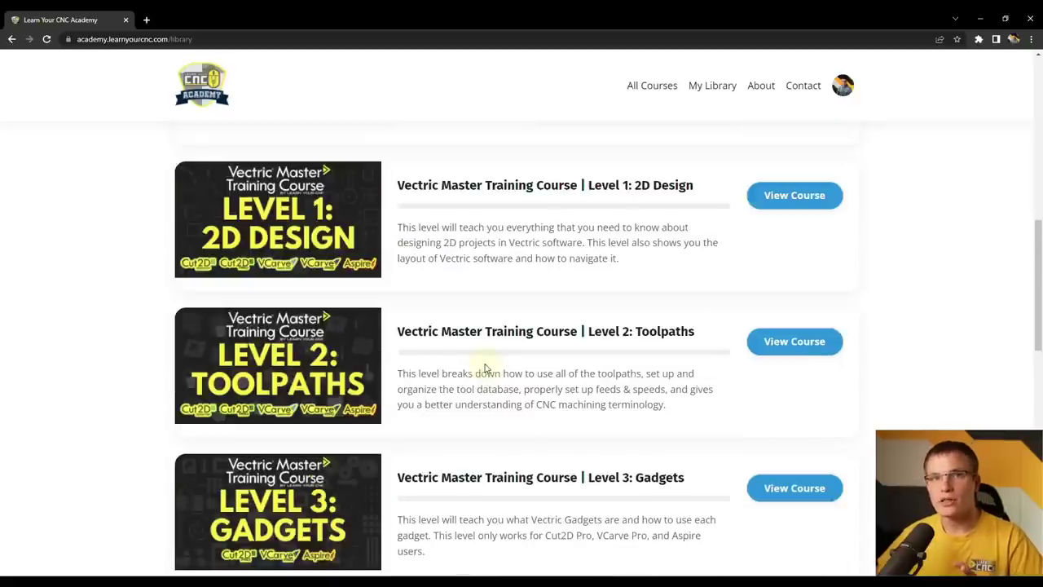
scroll(451, 236, "down", 3)
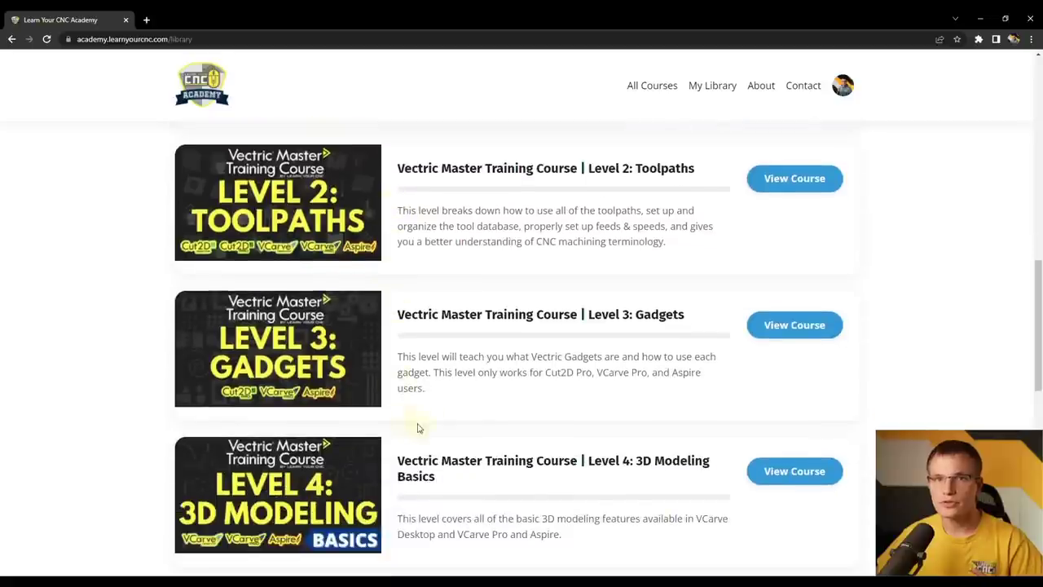
scroll(471, 435, "up", 7)
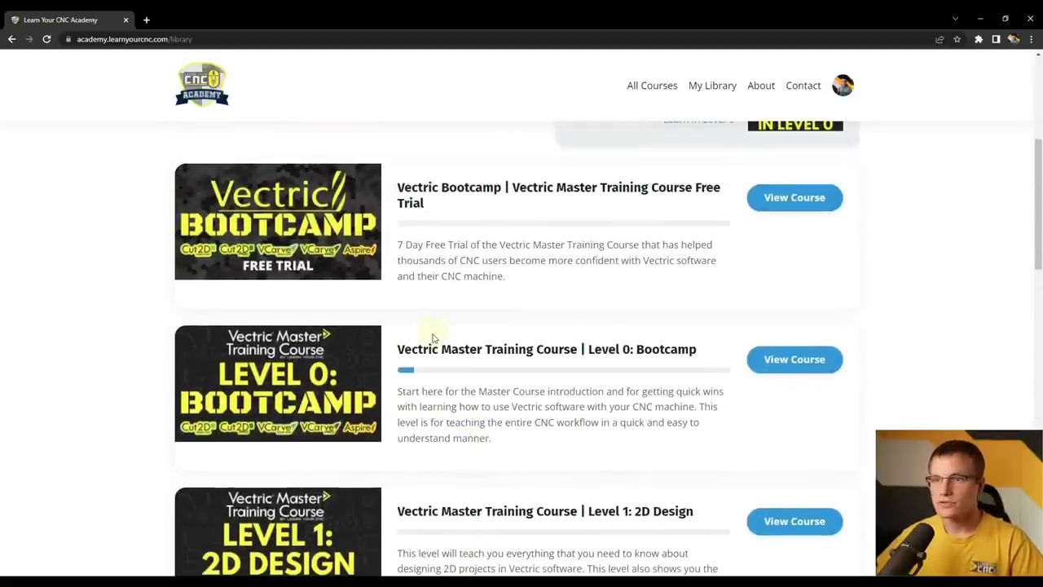
Open the Vectric Bootcamp free trial course and browse the lessons in its Level 0: Bootcamp category
left_click(314, 231)
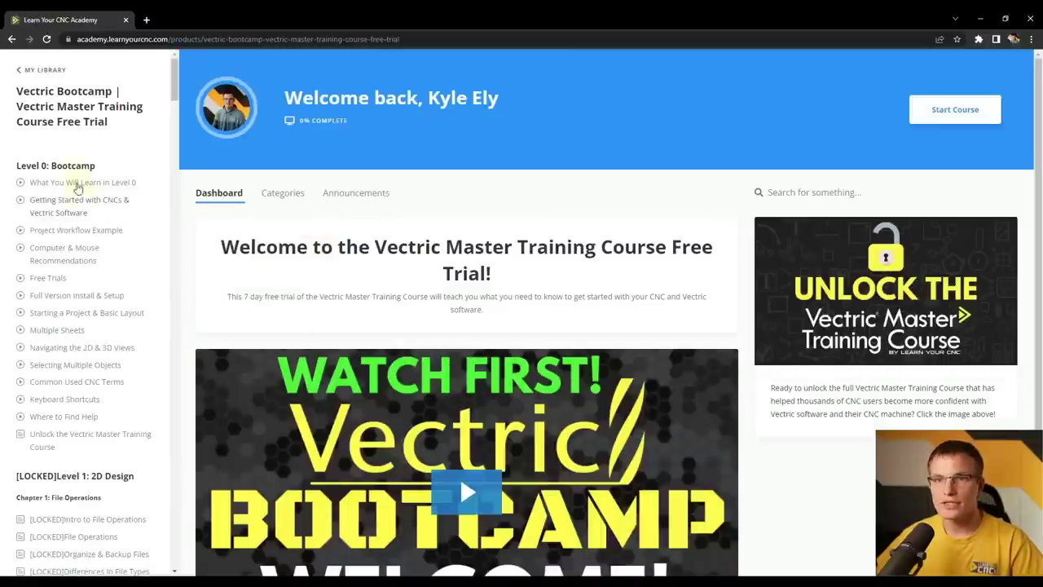
left_click(74, 167)
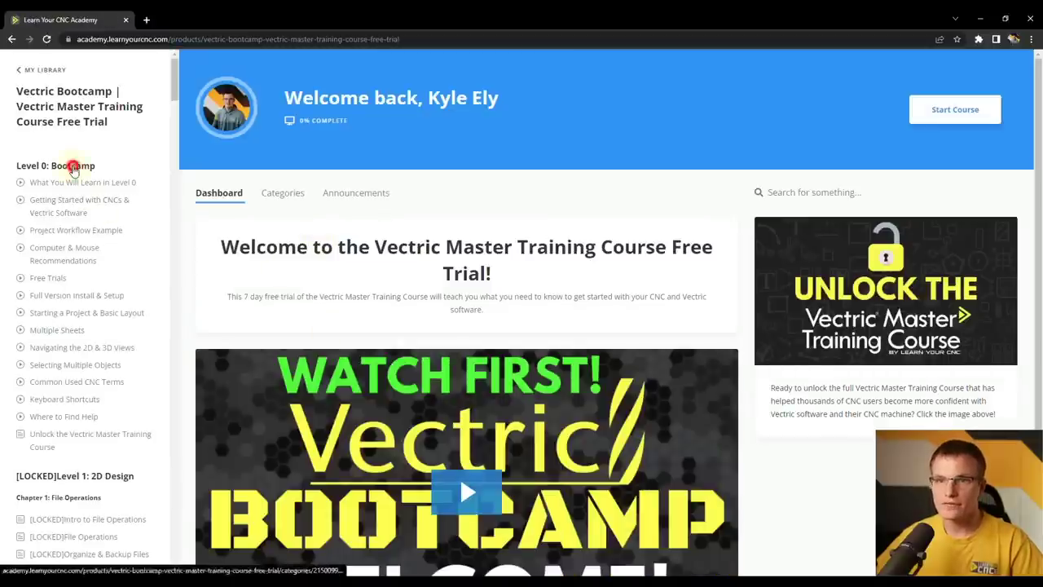
scroll(410, 311, "down", 1)
scroll(449, 357, "down", 2)
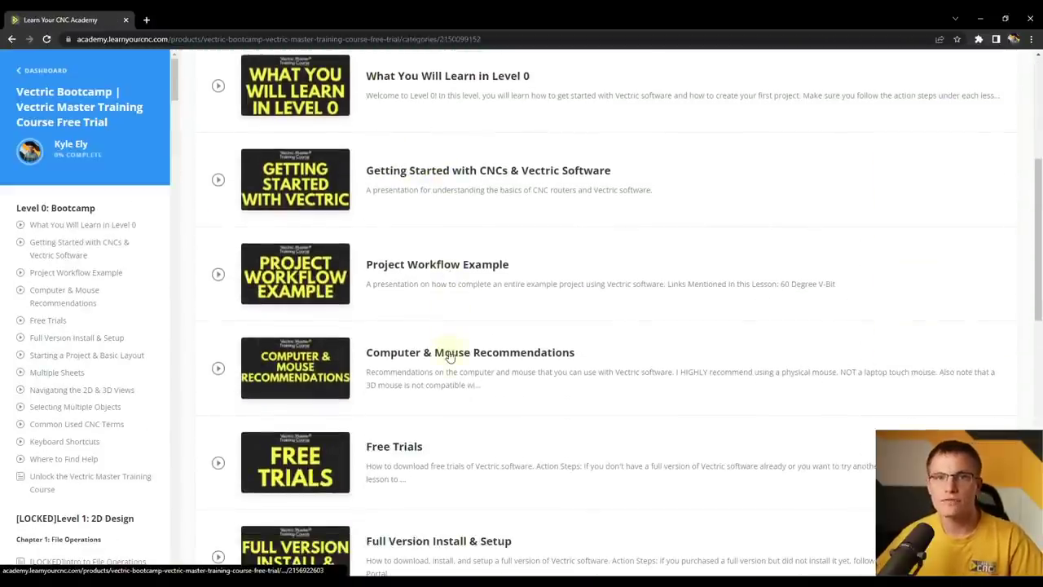